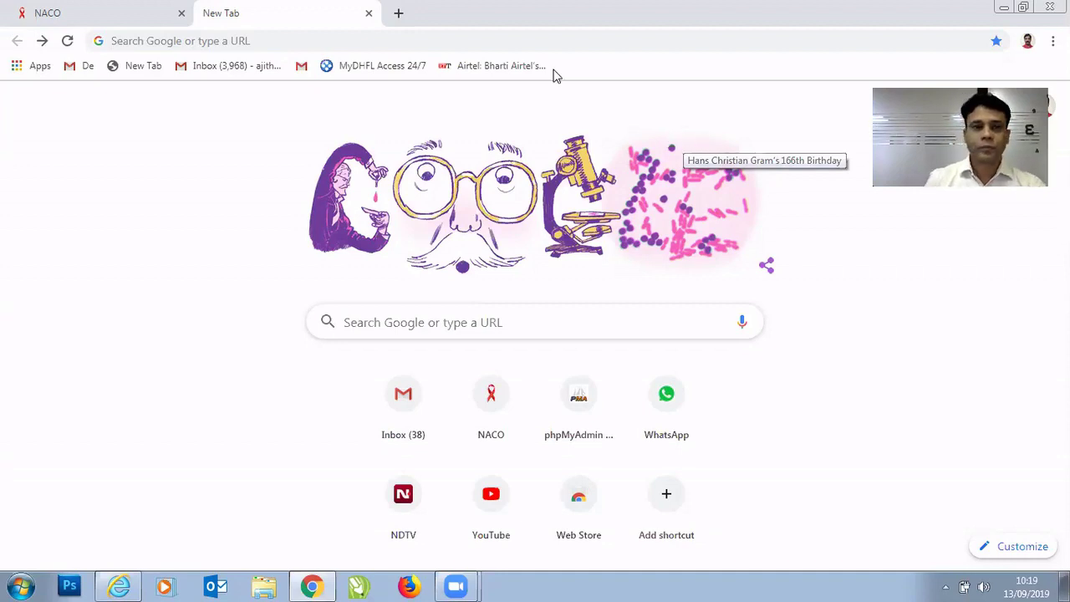
left_click(125, 40)
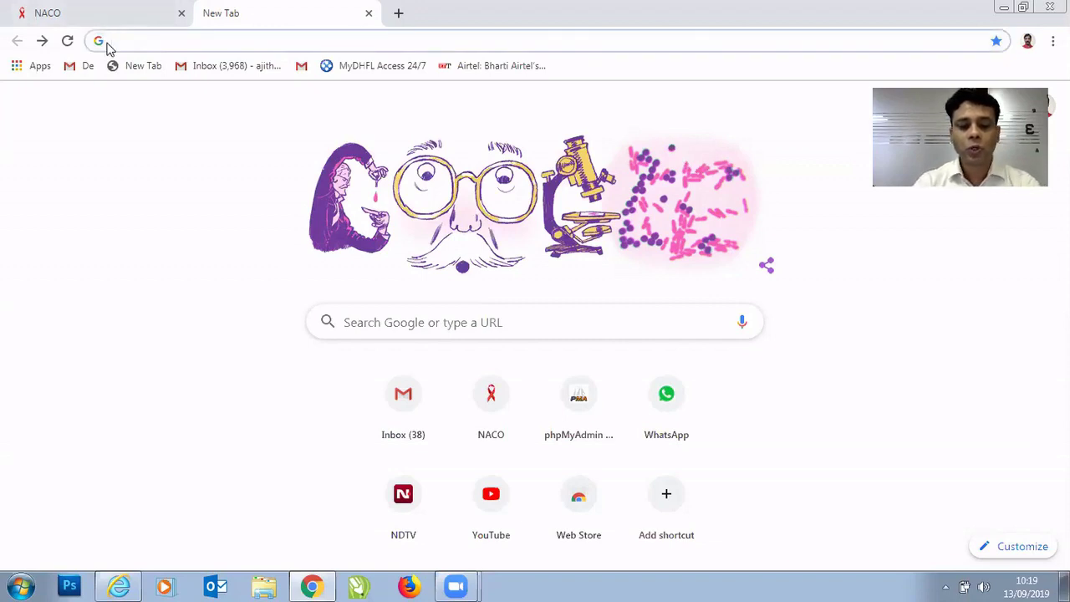
type("www")
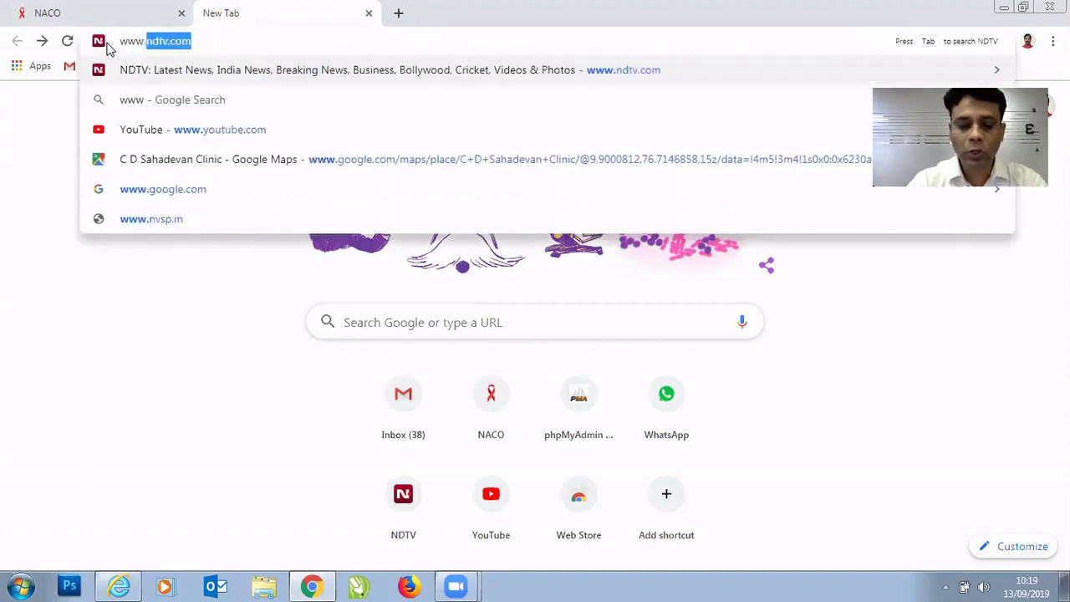
type(".m")
key("BackSpace")
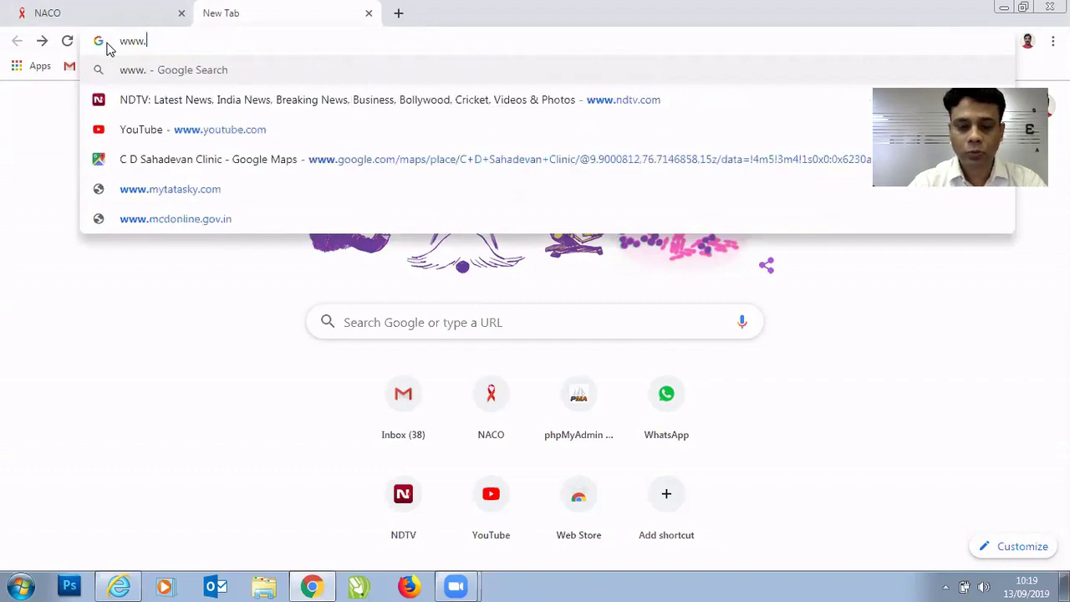
type("nacopraq")
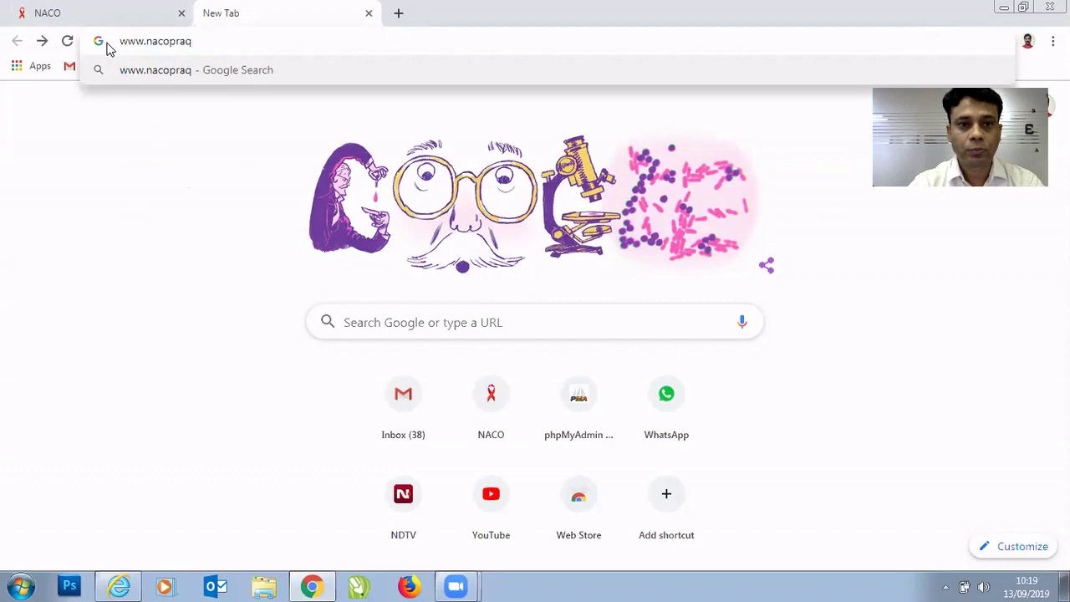
key("BackSpace")
type("yo")
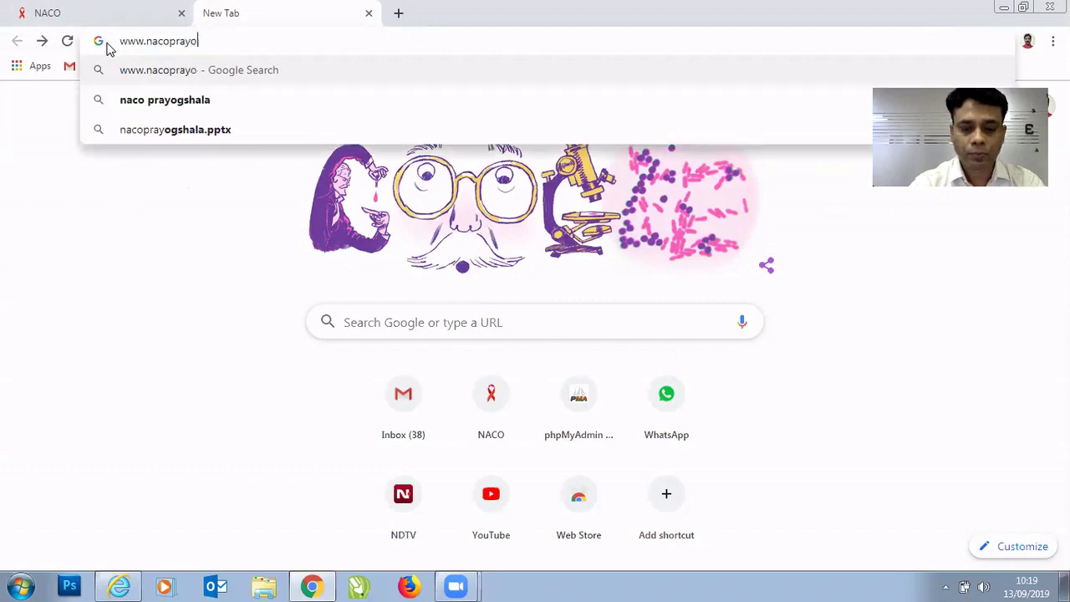
type("gshala")
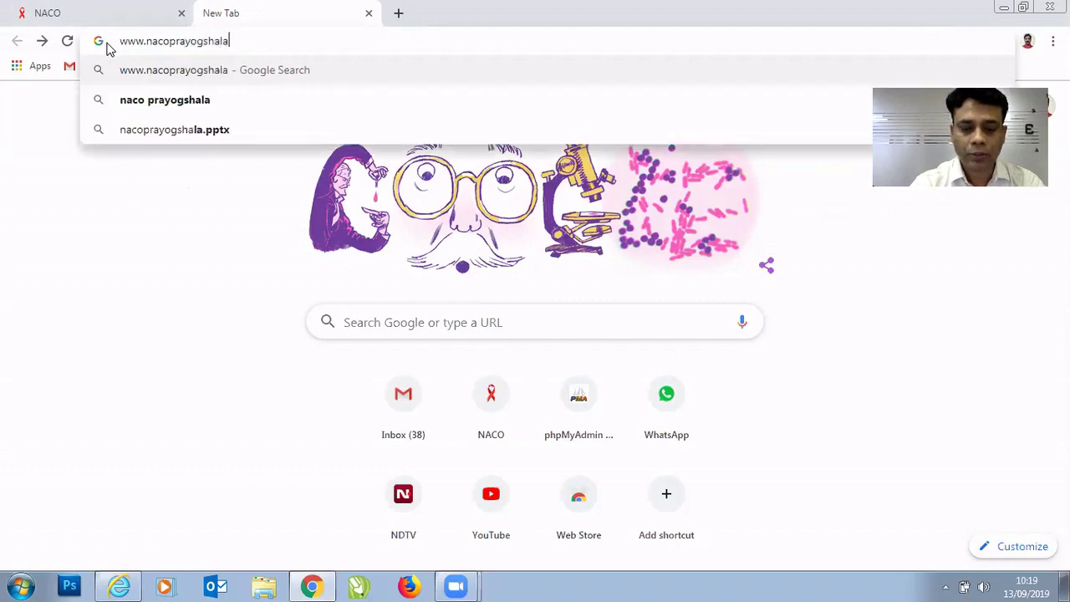
type(".in")
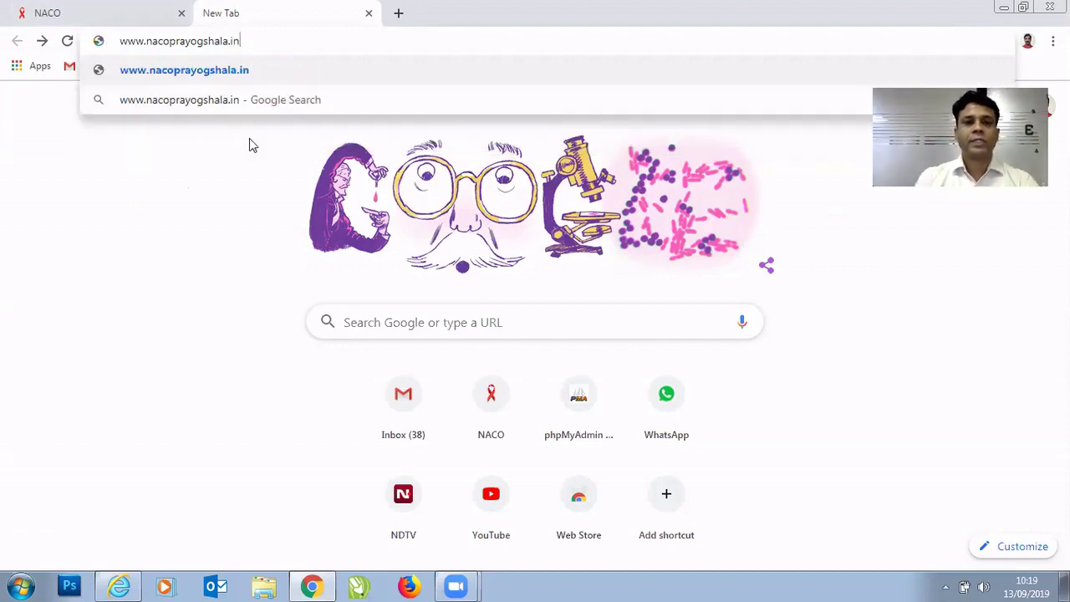
Load nacoprayogshala.in and go to the RT & PT data management tool's login page.
left_click(283, 77)
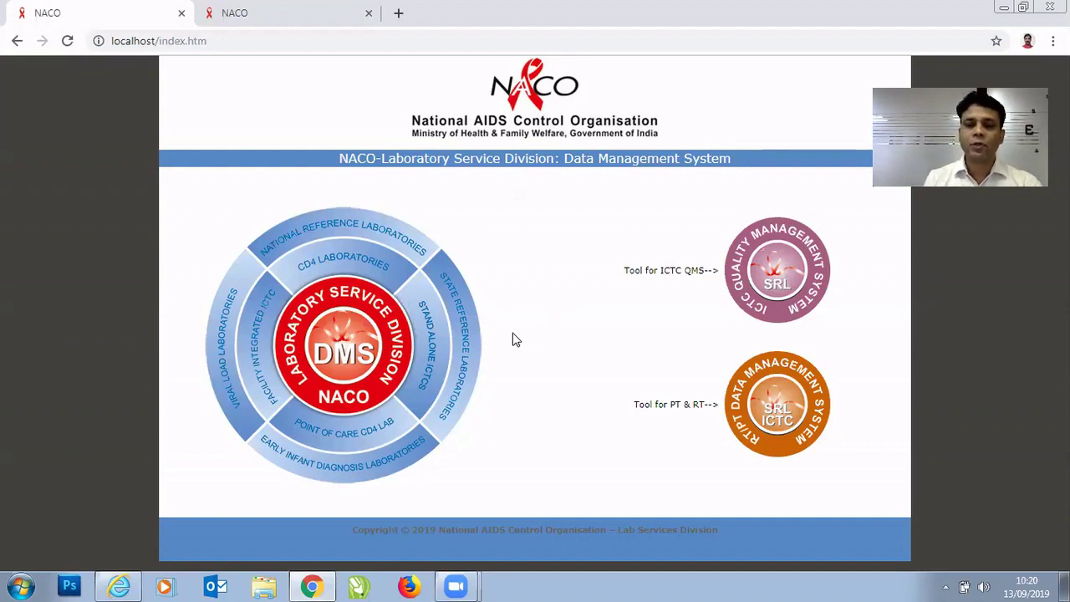
left_click(763, 410)
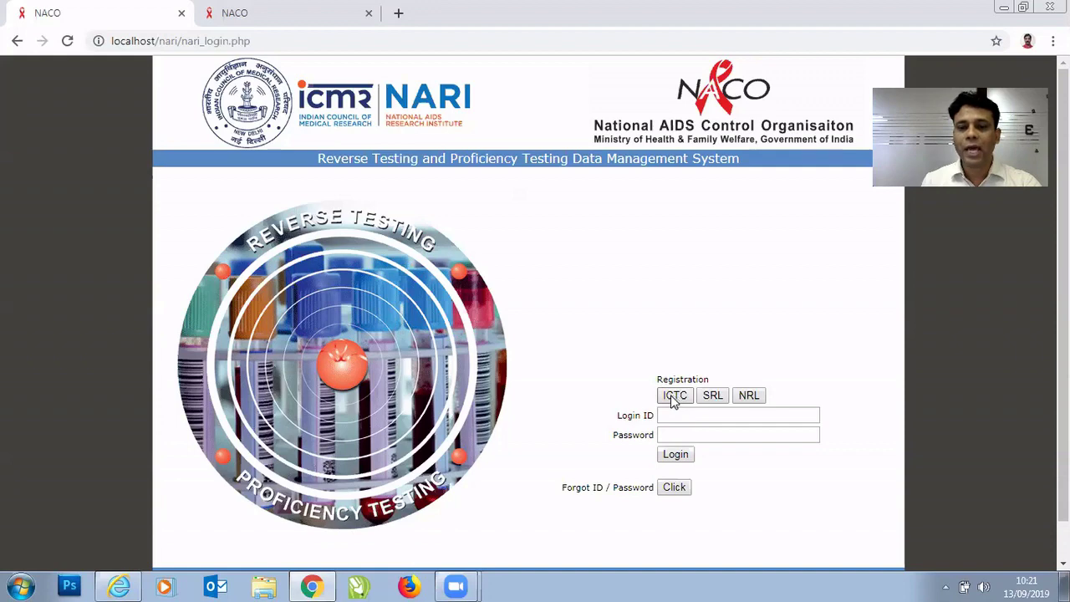
Start an ICTC registration and enter 'ICTC RURAL HOSPITAL, SHIKRAPUR, PUNE' as the ICTC name.
left_click(674, 398)
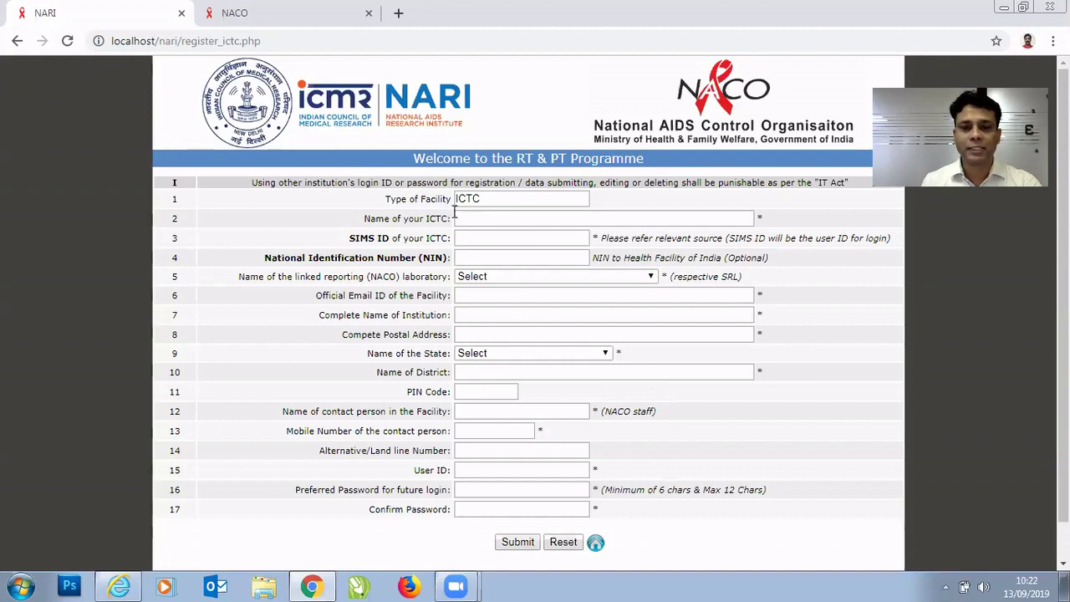
left_click(460, 221)
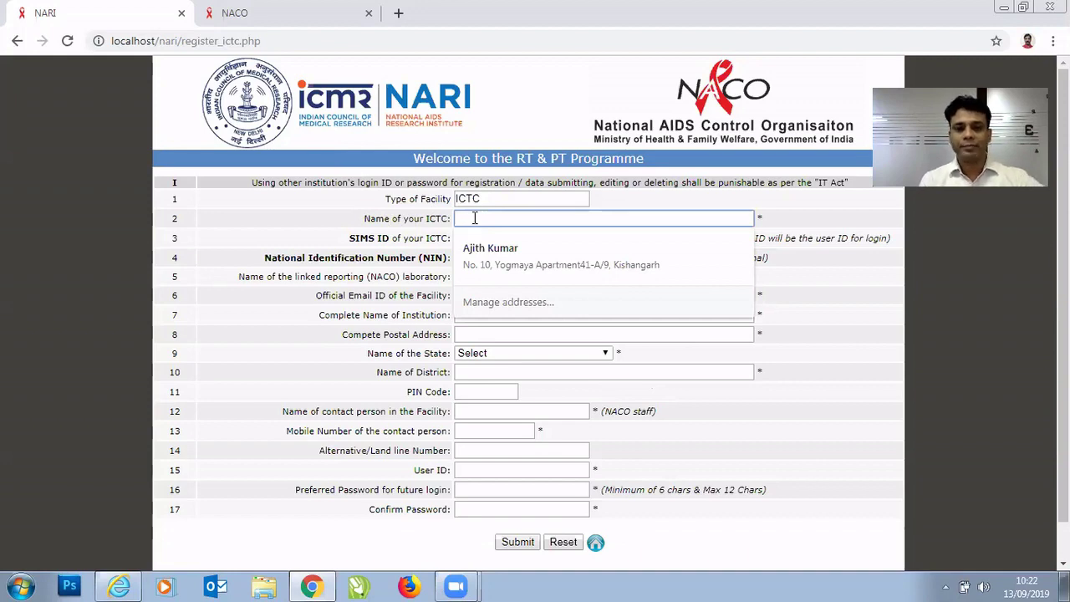
left_click(485, 214)
type("ICT")
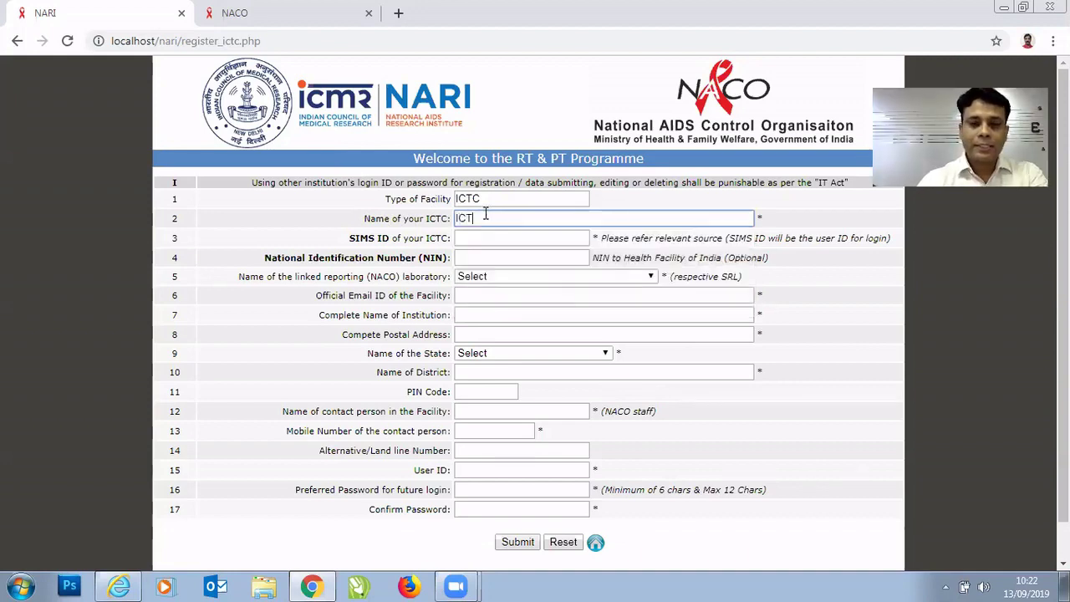
type("C RU")
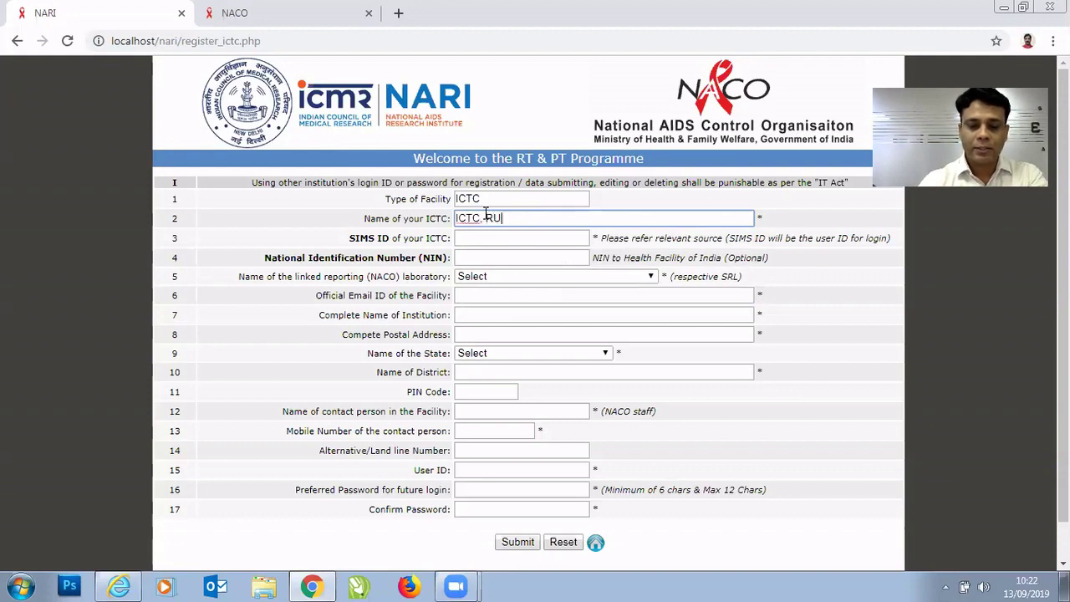
type("RAL ")
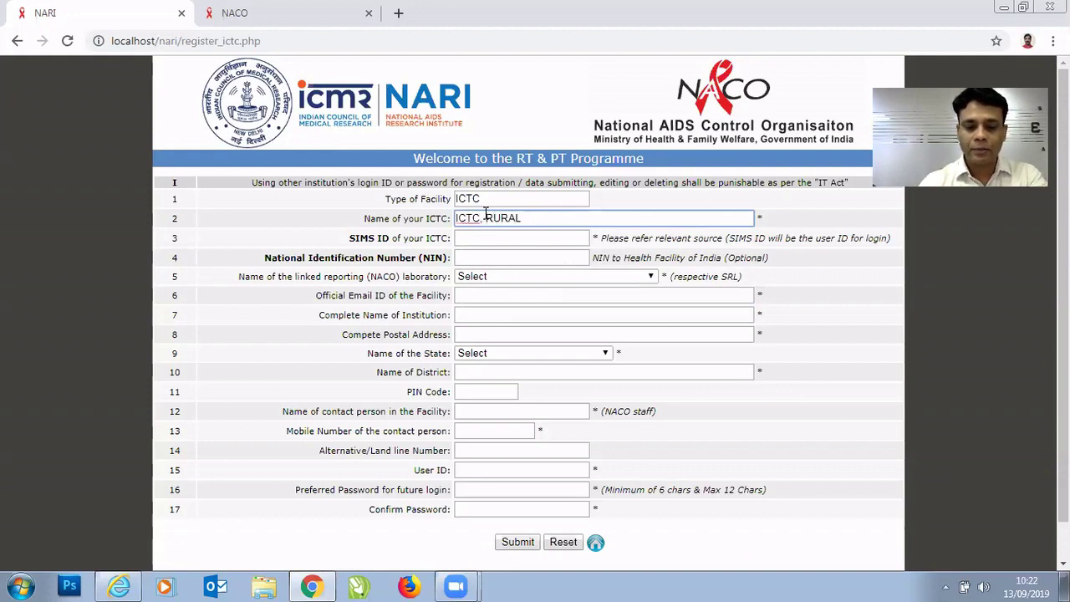
type("HOSPITAL, S")
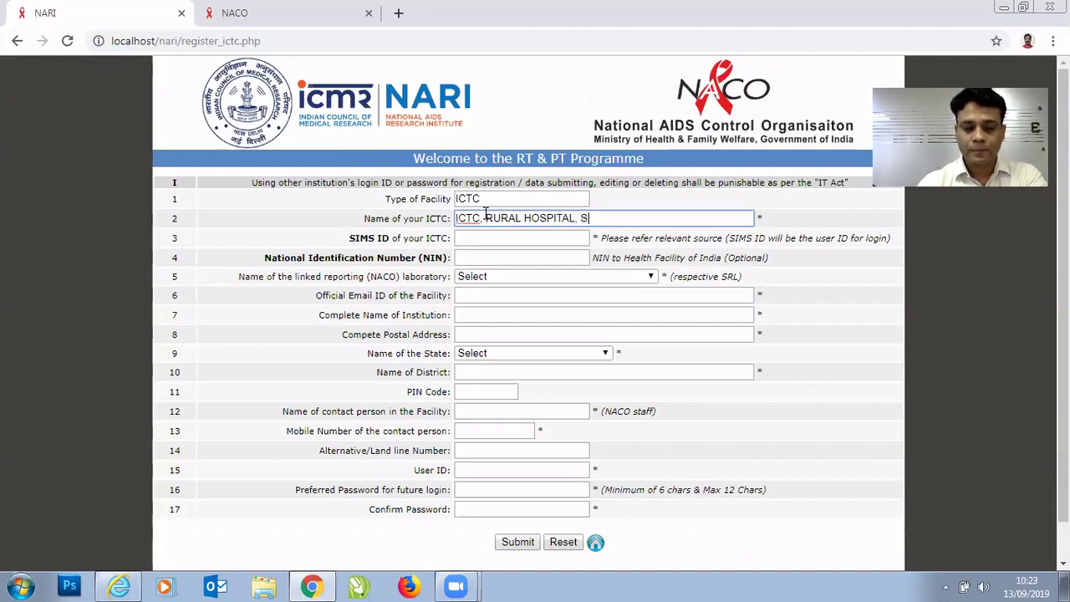
type("HIKRAPU")
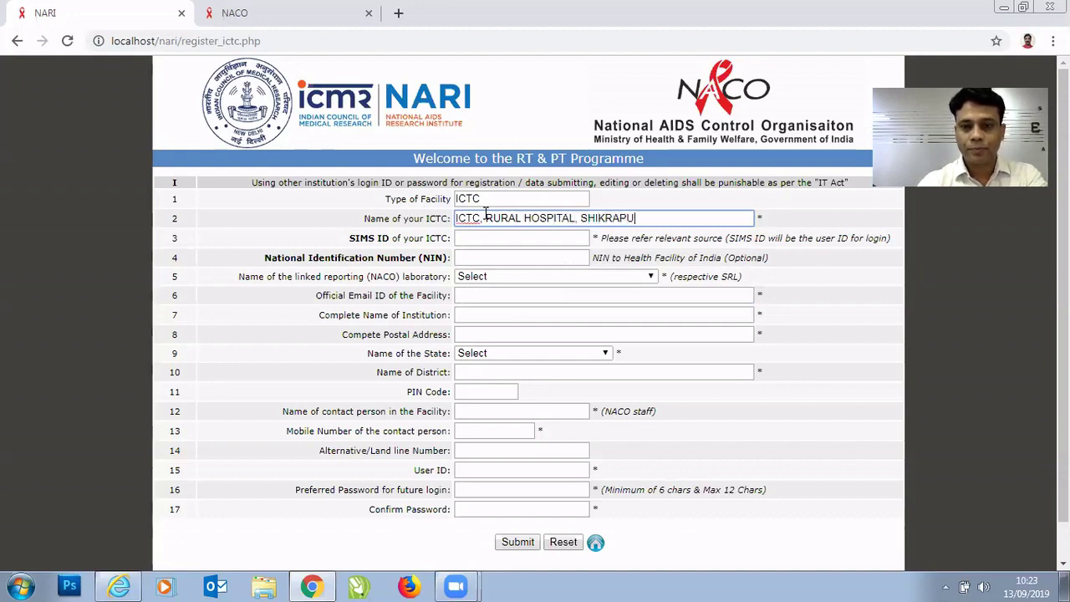
type("R, PUNE")
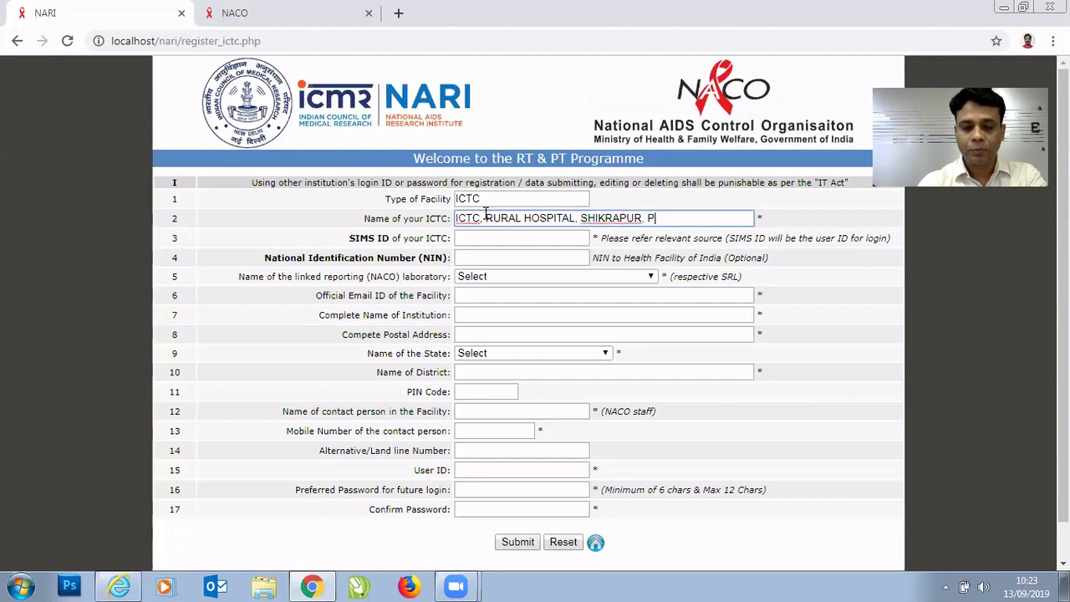
left_click(479, 238)
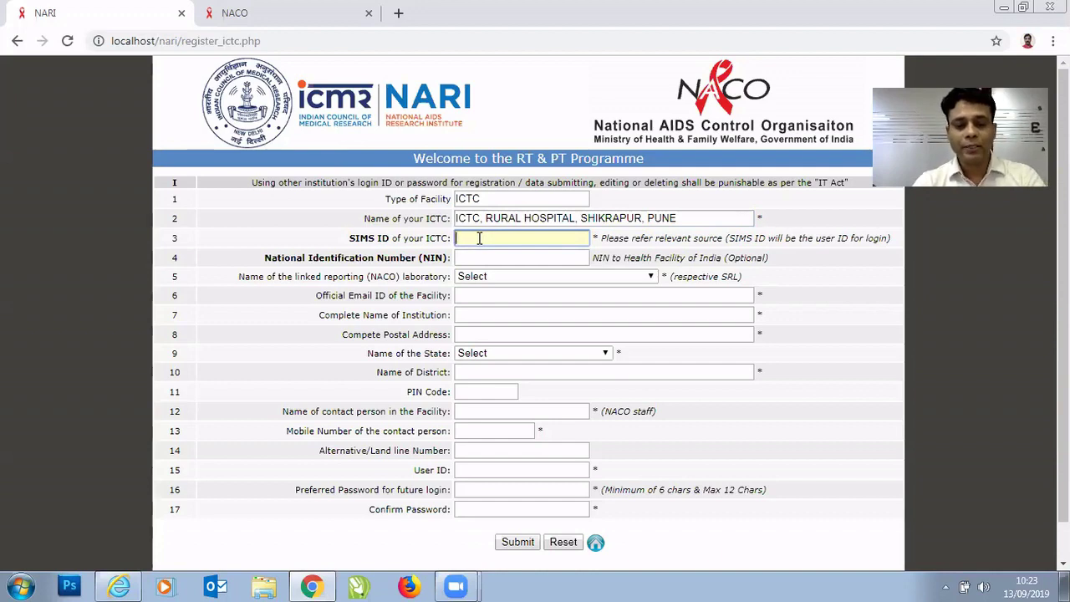
Enter the facility's SIMS ID, correcting mistakes, so the User ID fills in to match.
type("21313")
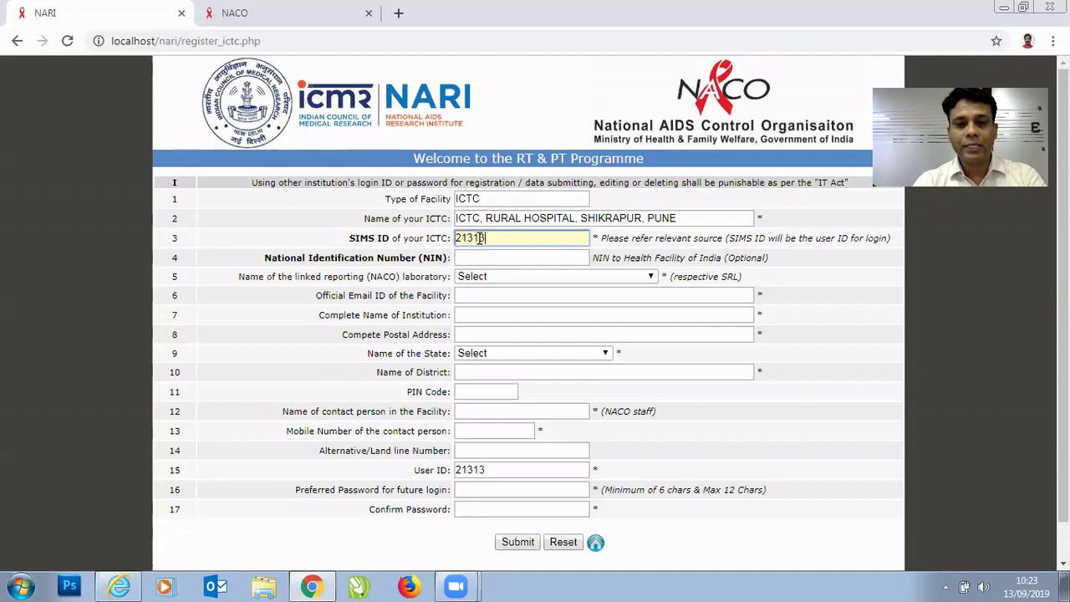
type("1")
key("BackSpace")
key("BackSpace")
key("BackSpace")
key("BackSpace")
key("BackSpace")
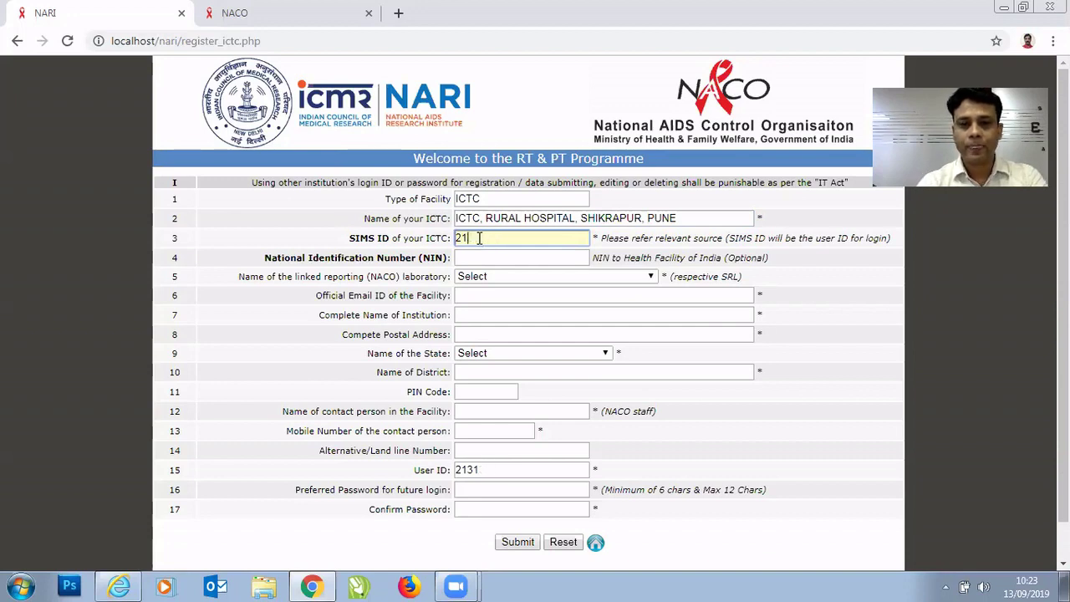
type("13")
key("BackSpace")
key("BackSpace")
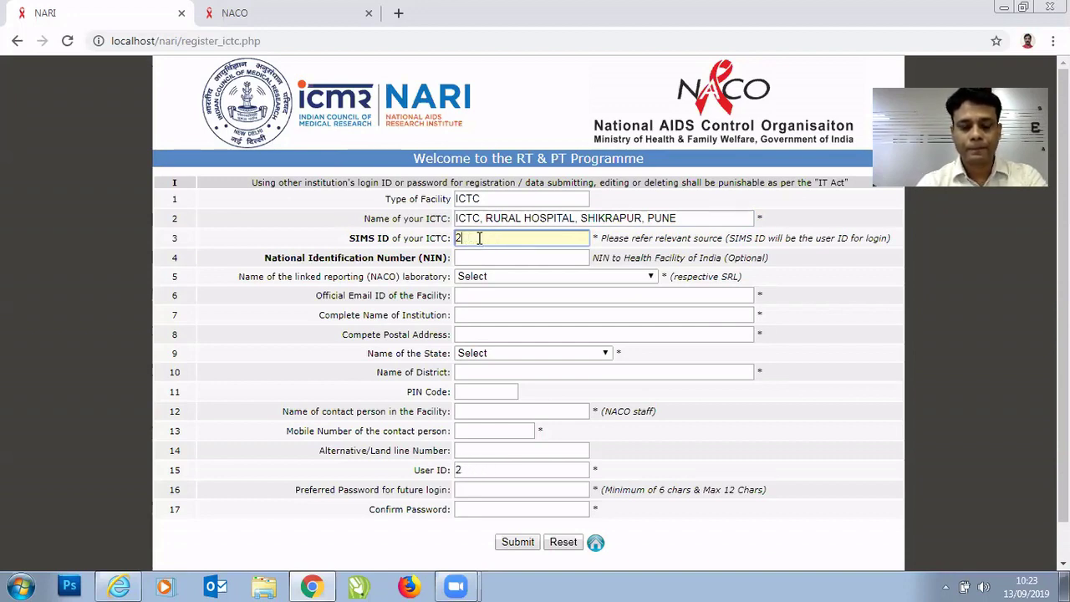
key("BackSpace")
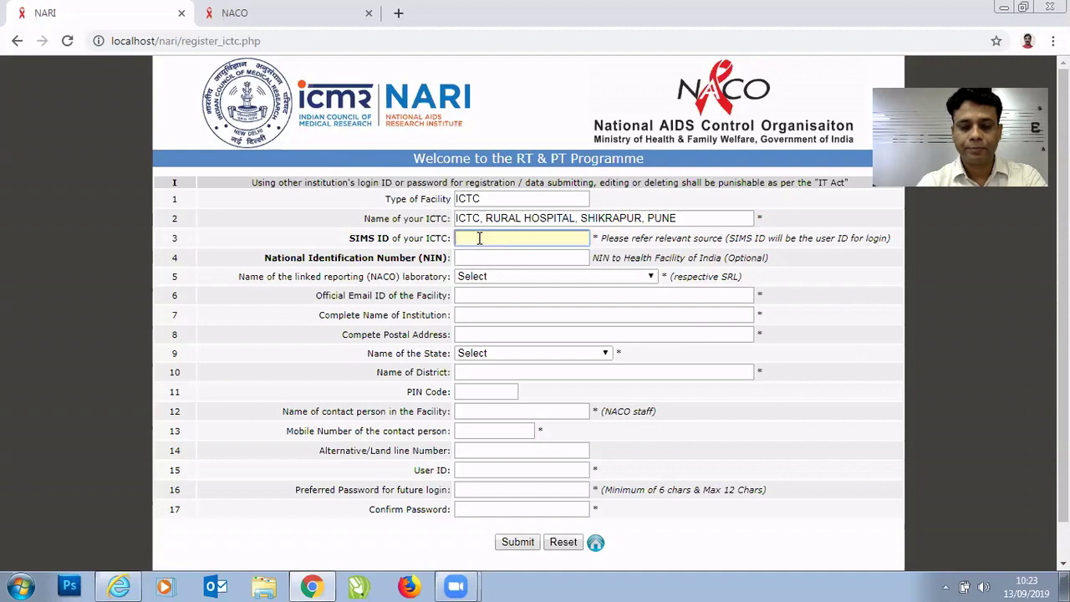
type("1010101")
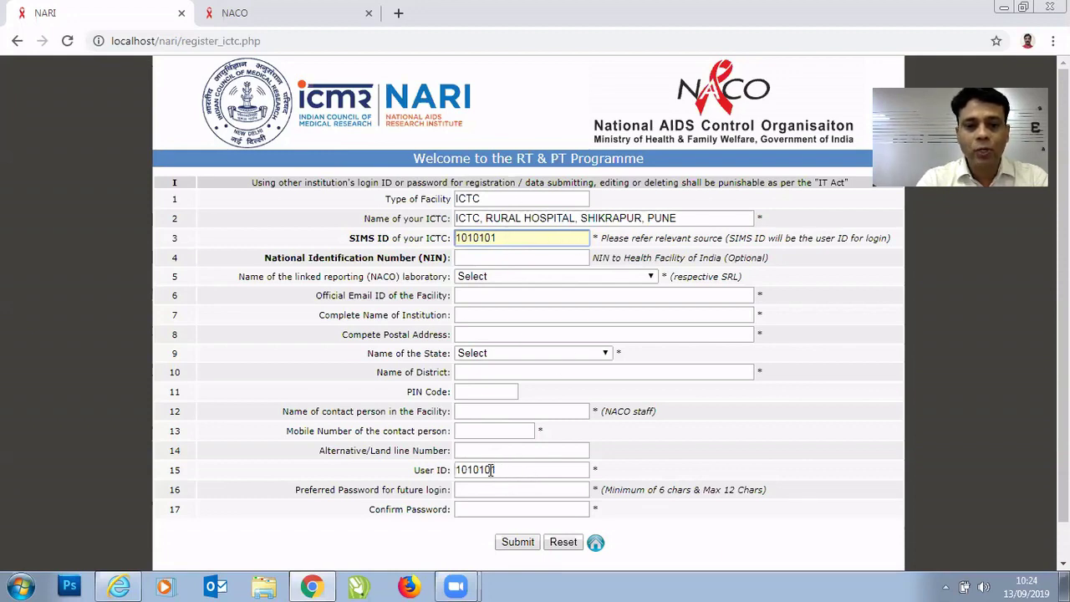
Choose BJMC, Pune, Maharashtra from the linked reporting NACO laboratory list.
left_click(479, 258)
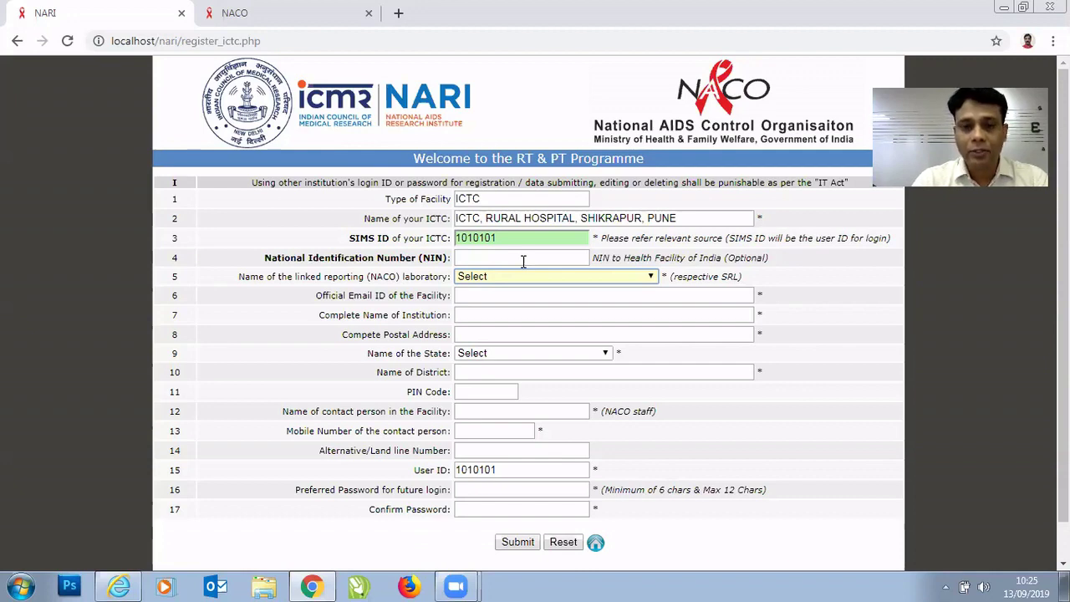
left_click(650, 279)
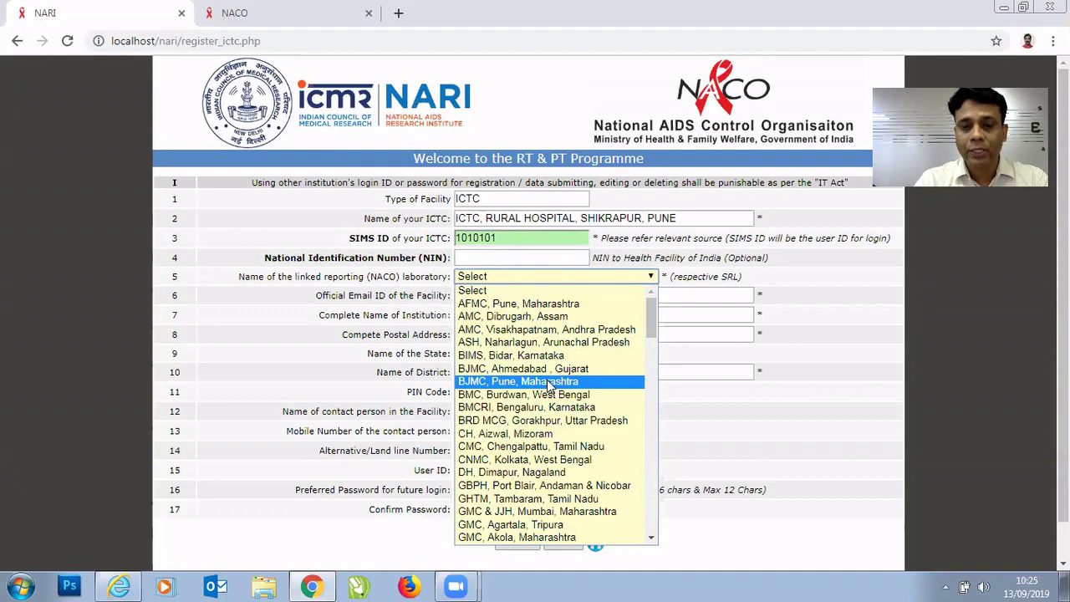
left_click(550, 382)
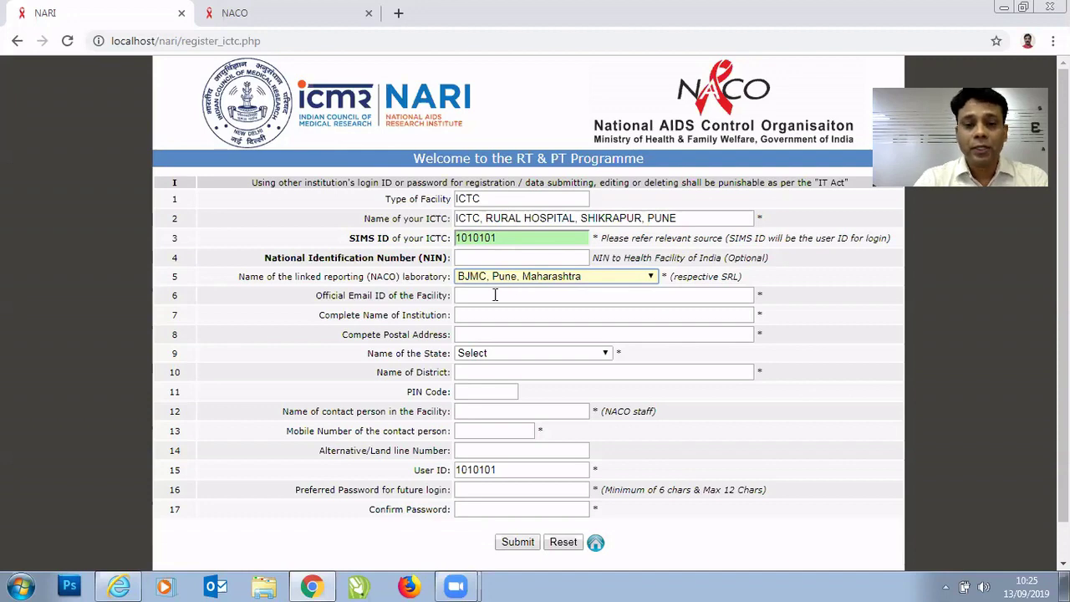
Fill in the facility's official e-mail address in the Official Email ID field.
left_click(493, 296)
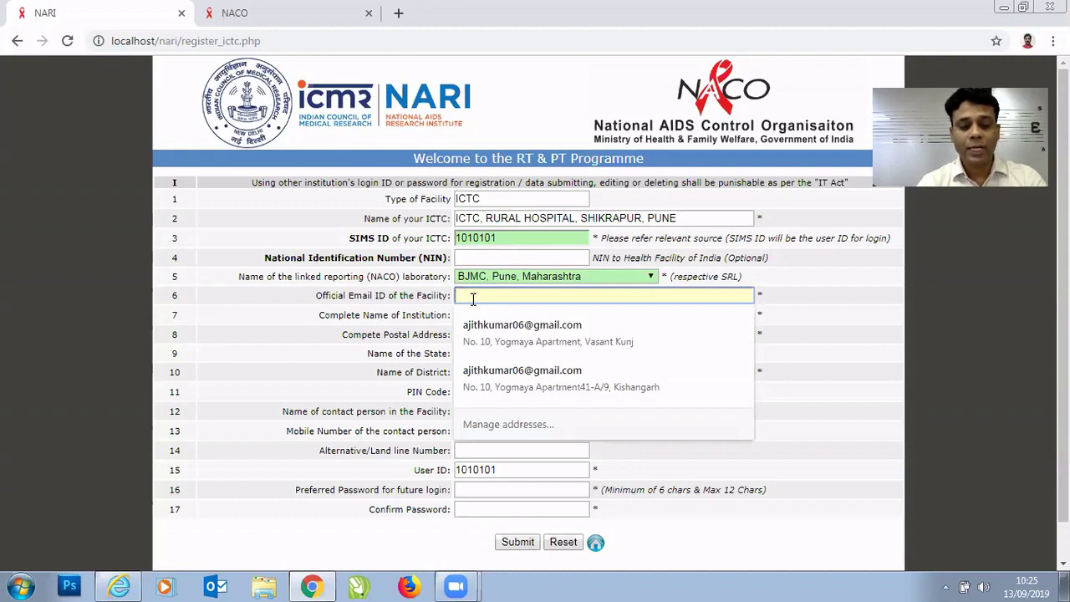
type("abc")
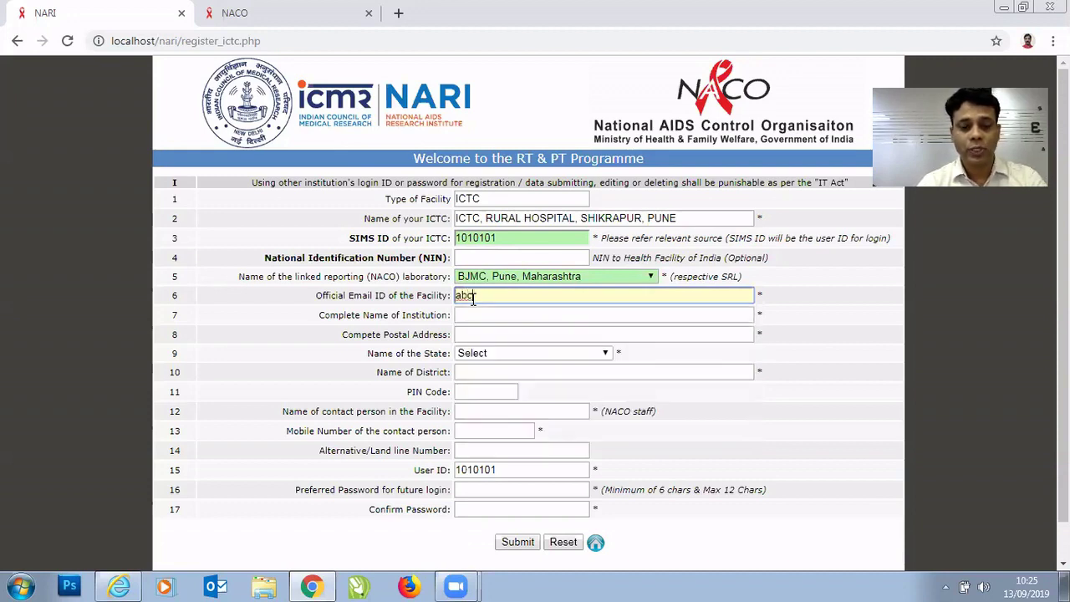
type("@gmail")
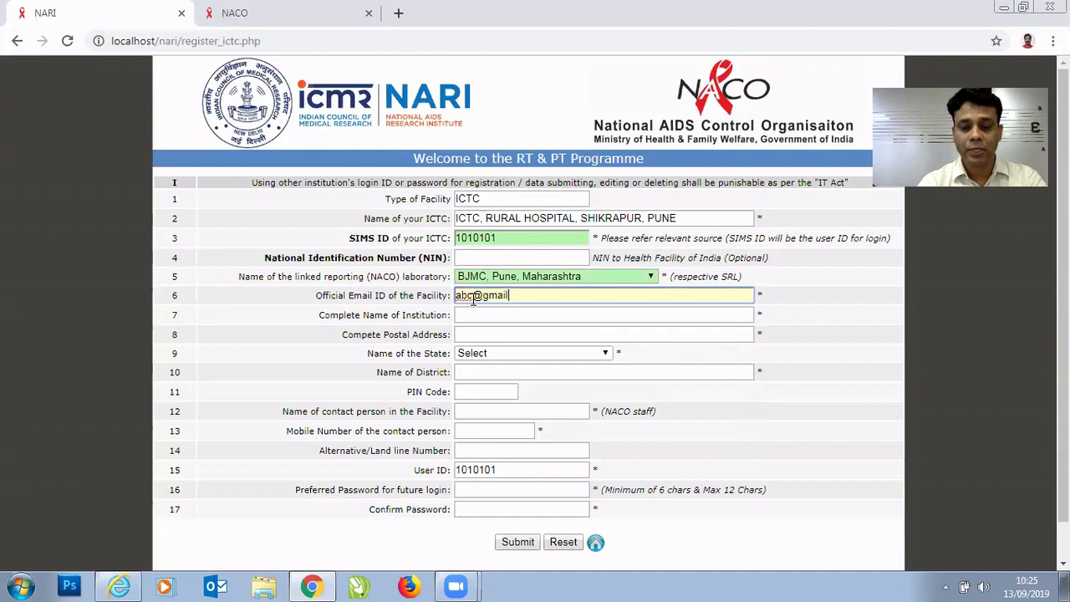
type(".com")
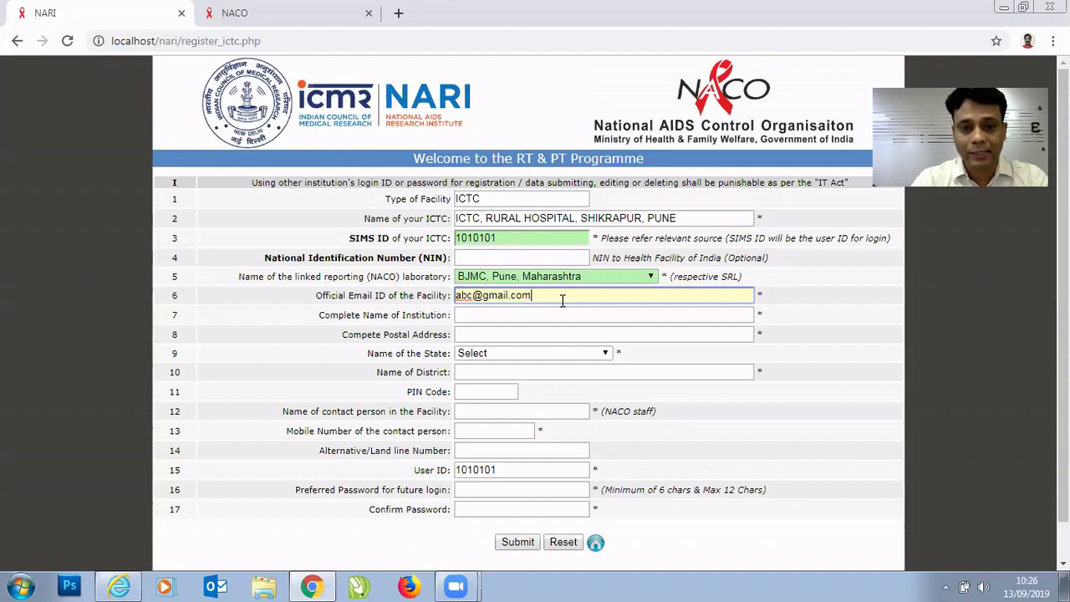
key("Tab")
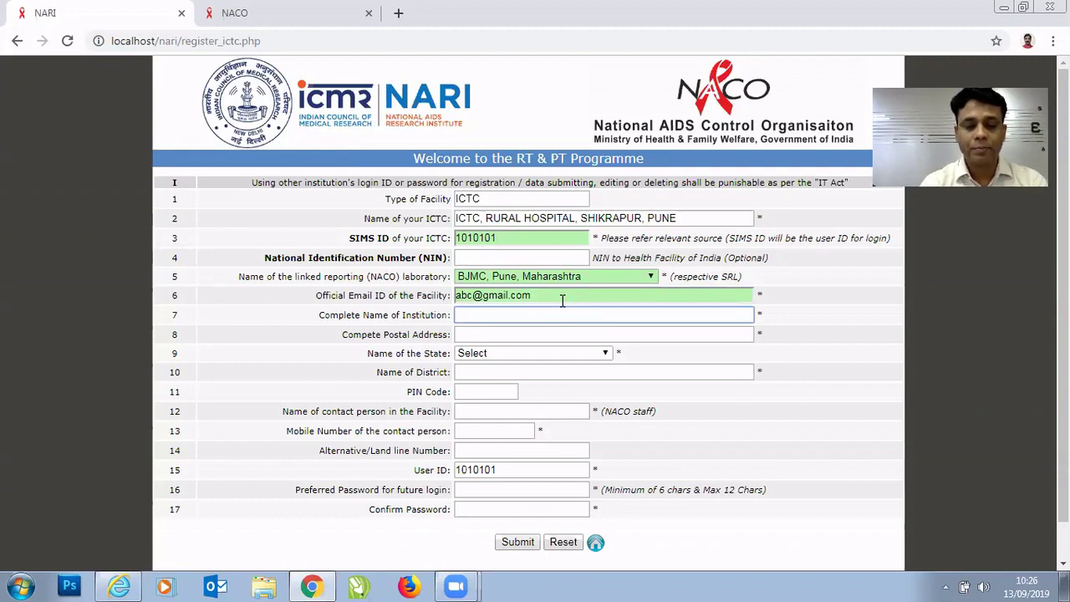
Type 'ICTC, RURAL SHIKRAPUR, PUNE' as the complete name of the institution.
type("ICTC,")
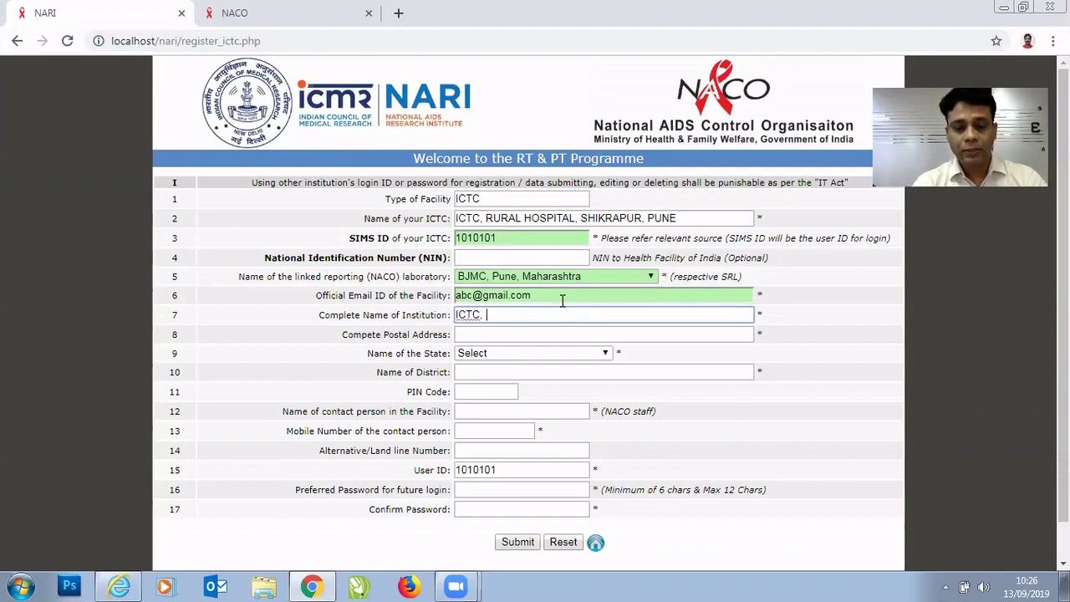
type(" RURAL ")
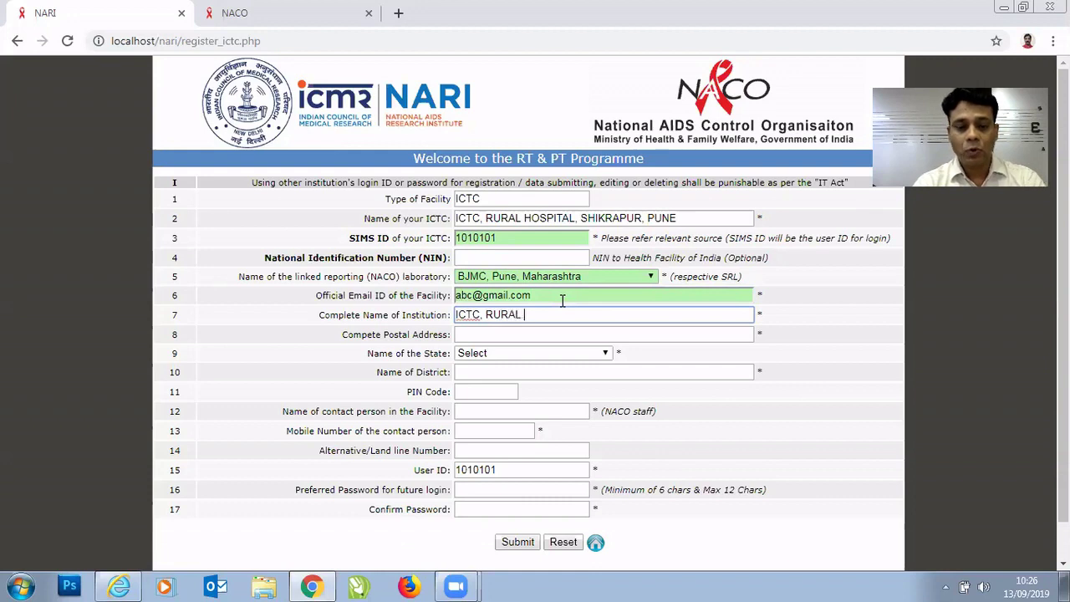
type("SHI")
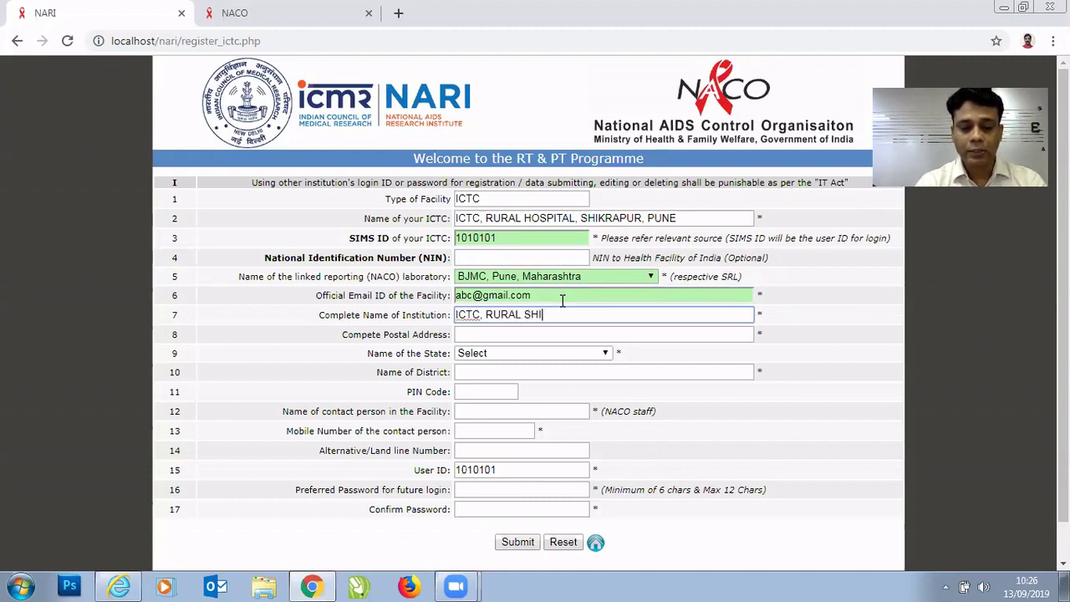
type("KRAPUR")
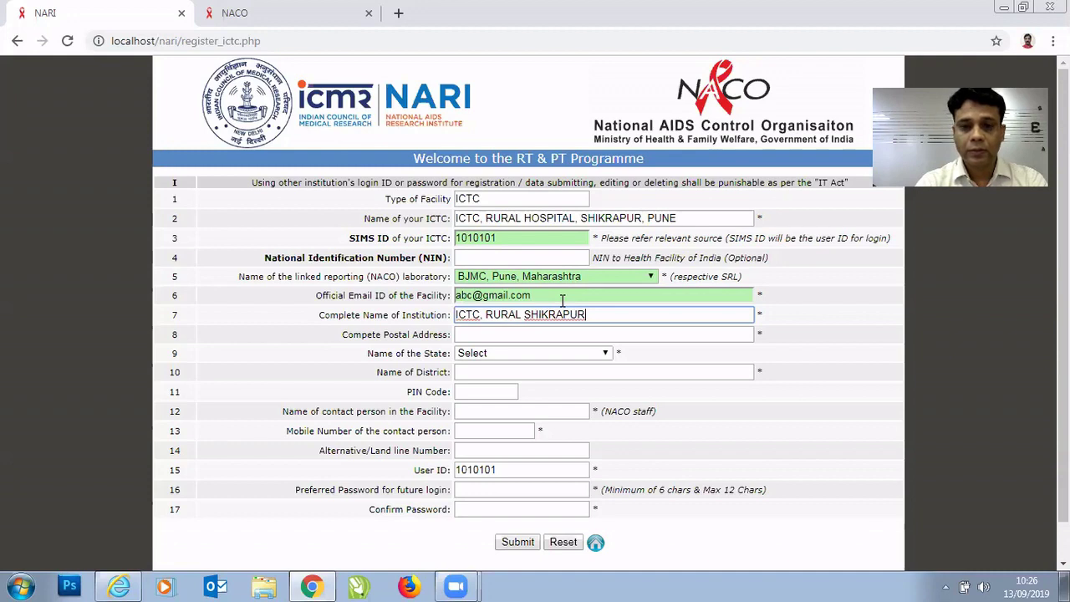
type(", PUNE")
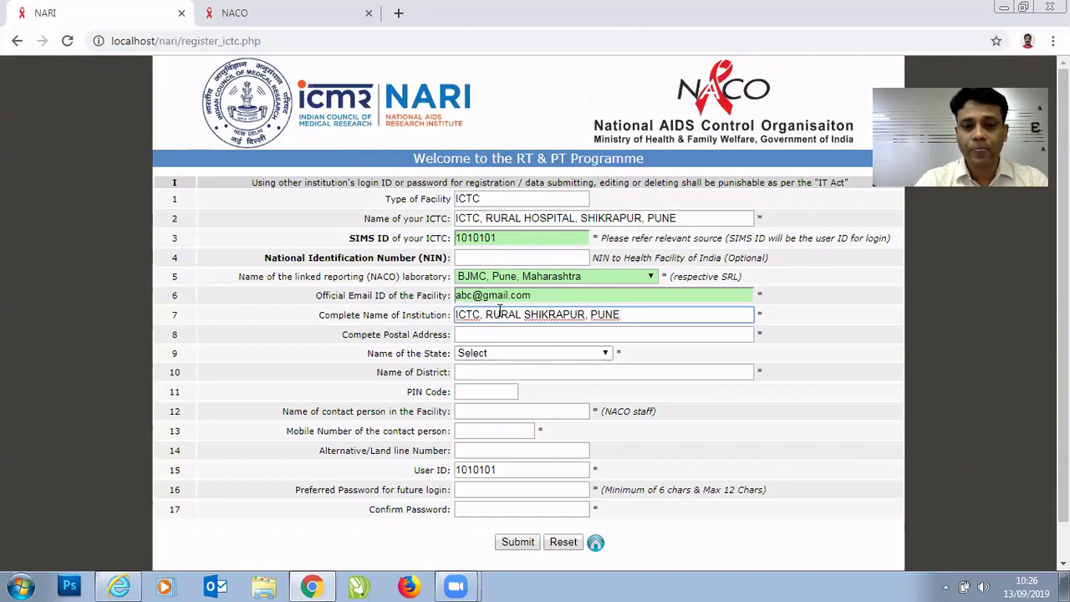
Enter the facility's complete postal address, correcting a misspelling.
left_click(479, 333)
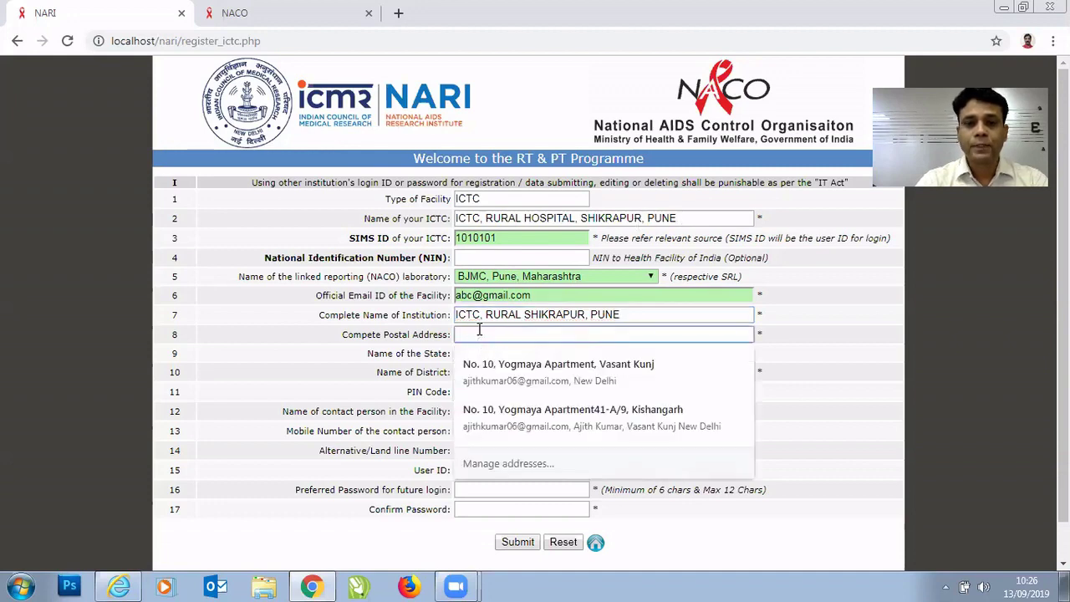
key("Escape")
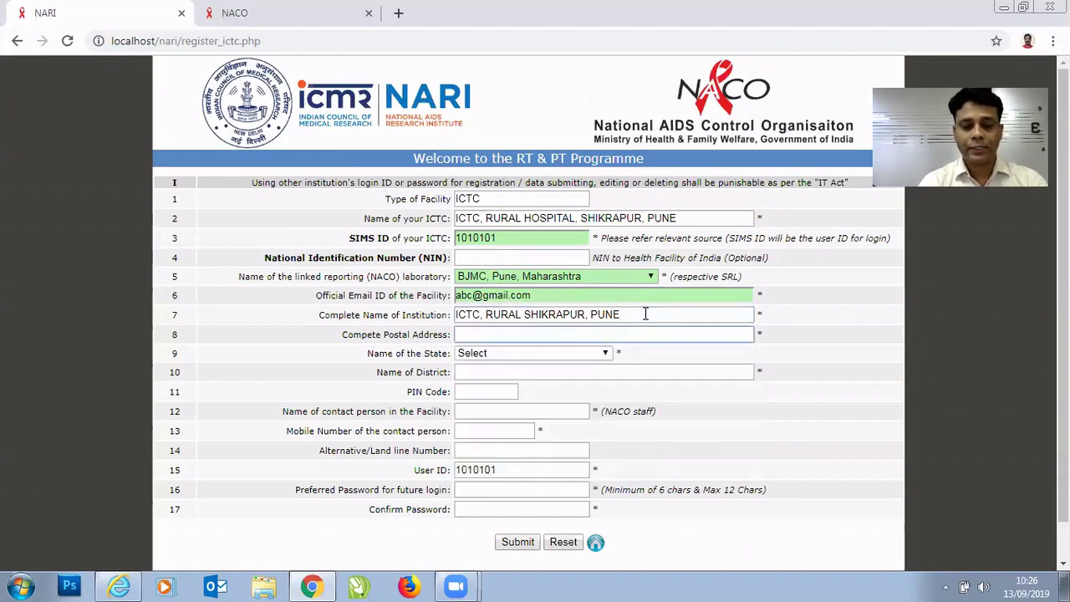
type("OPP")
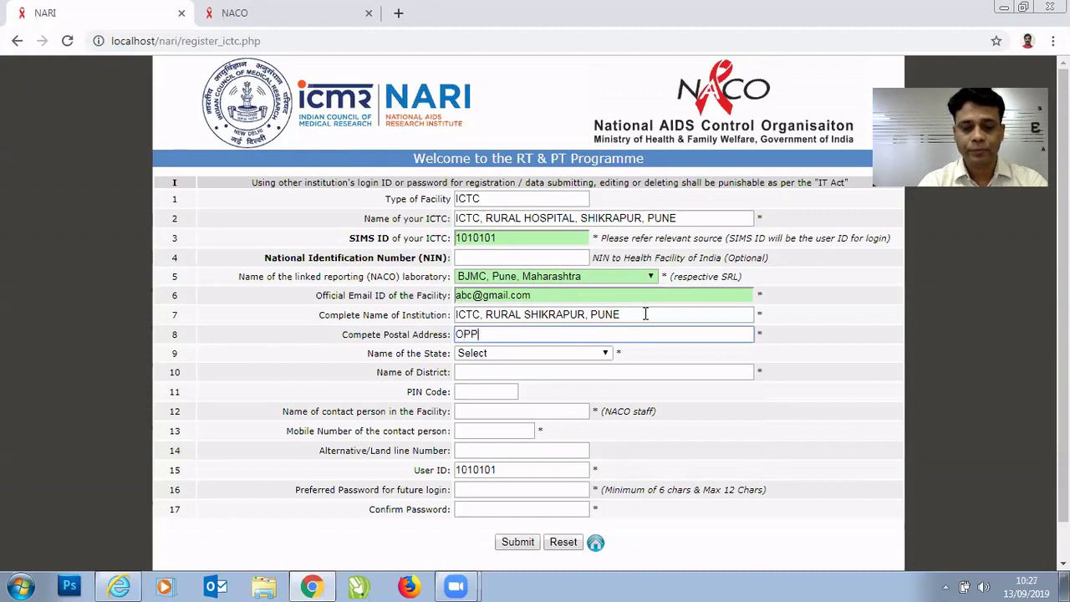
type("OSITE RA")
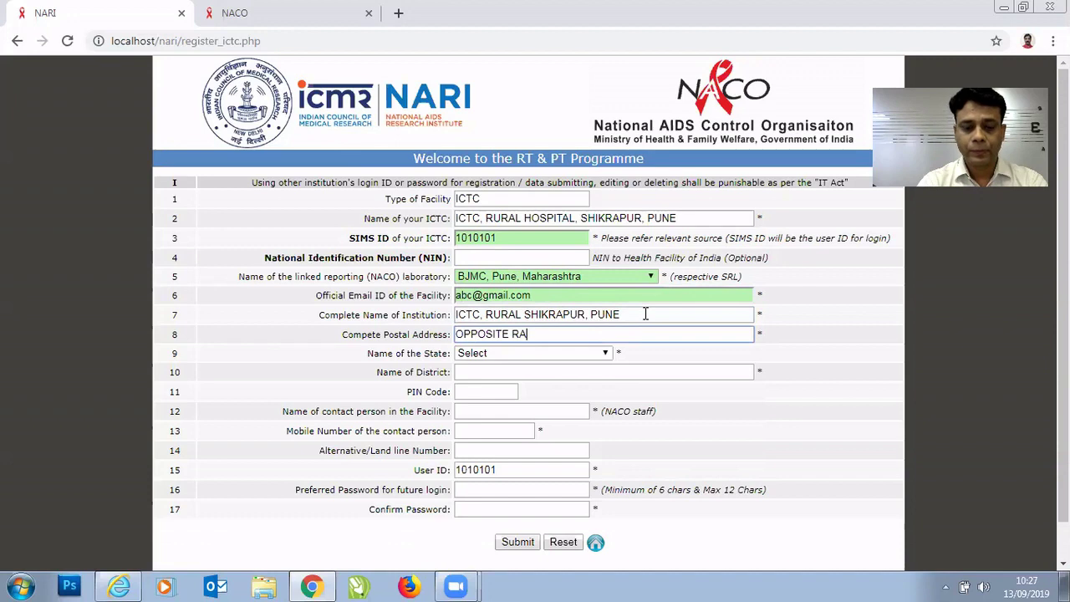
type("ILWAU")
key("BackSpace")
type("Y")
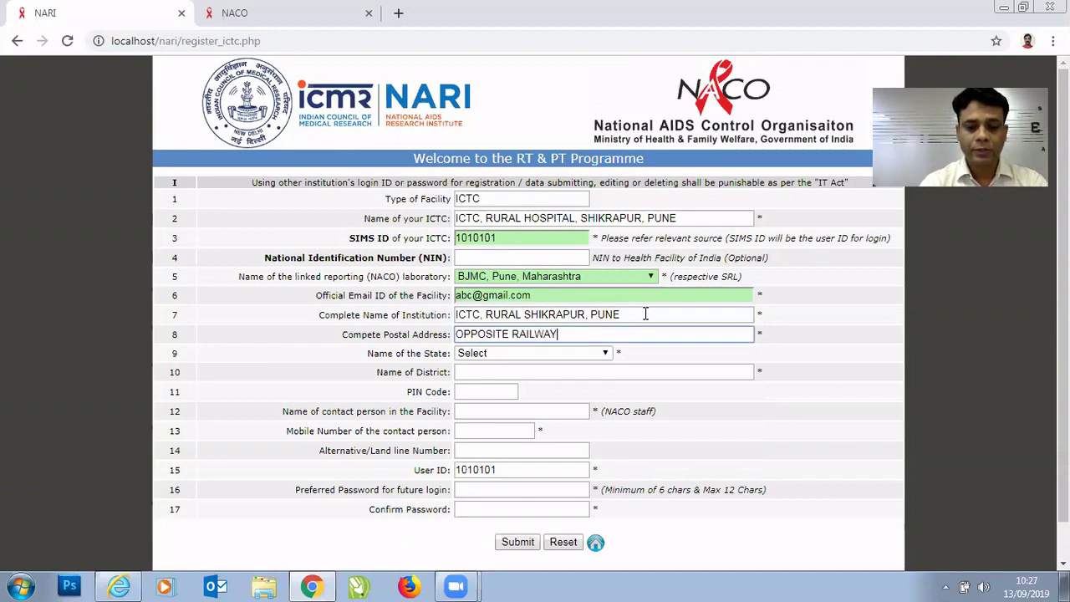
type(" STATION")
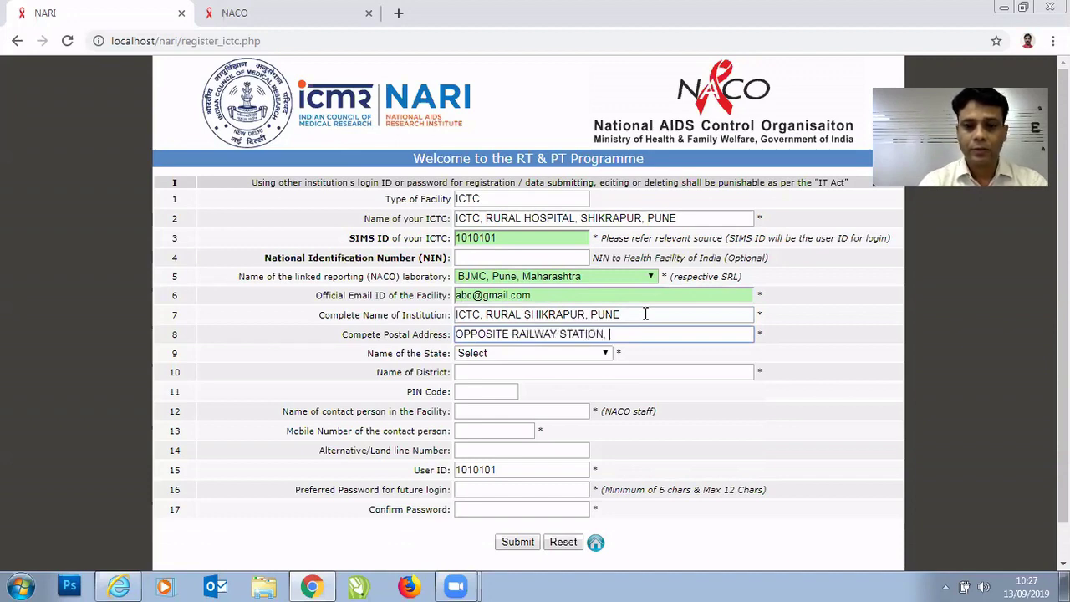
type(", ")
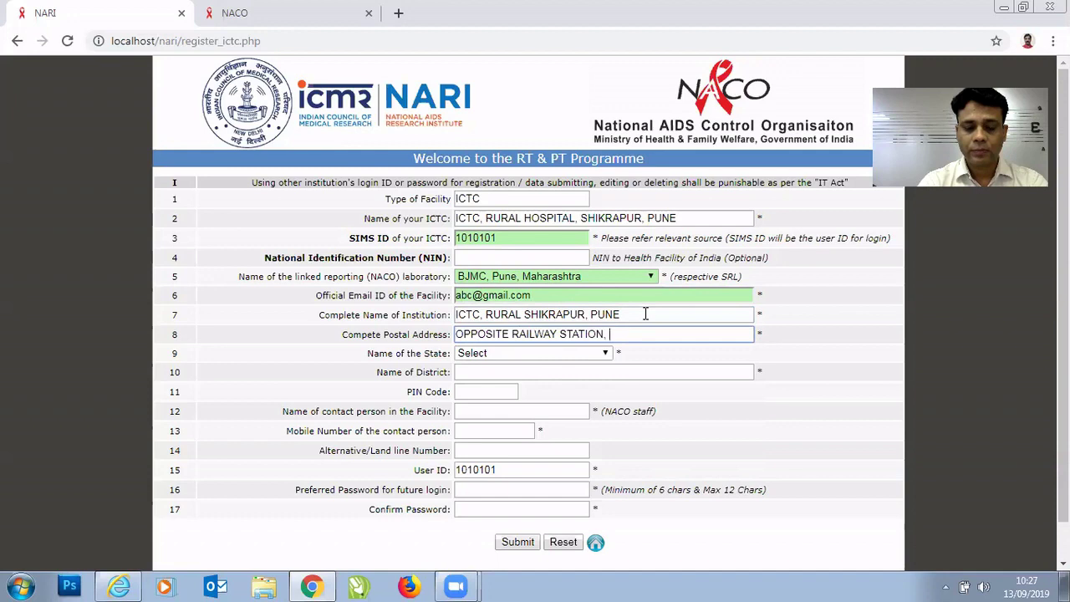
type("SHIKR")
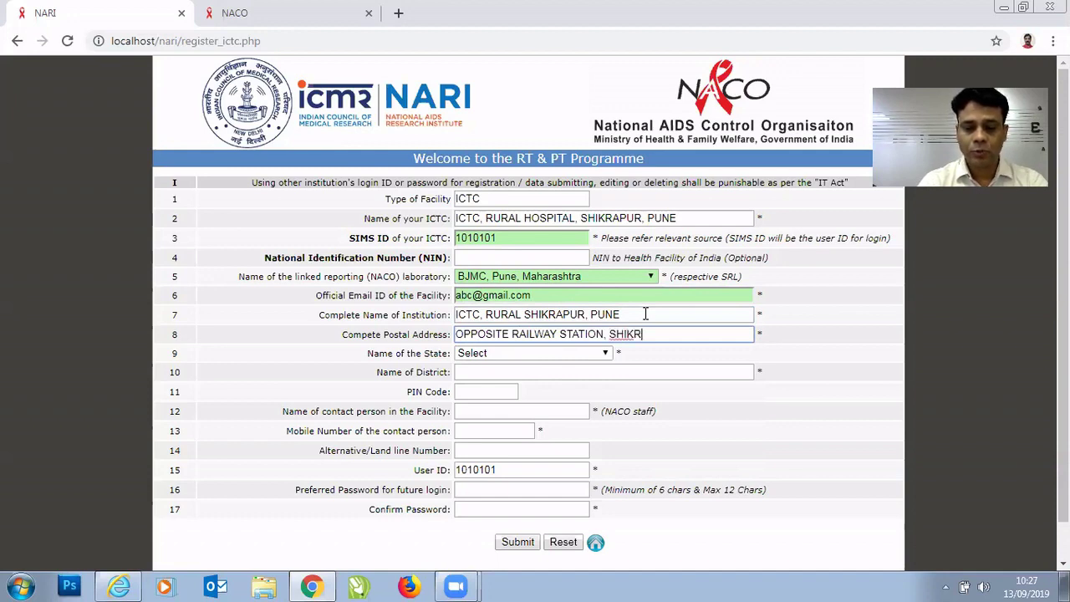
type("APUR, PUNE")
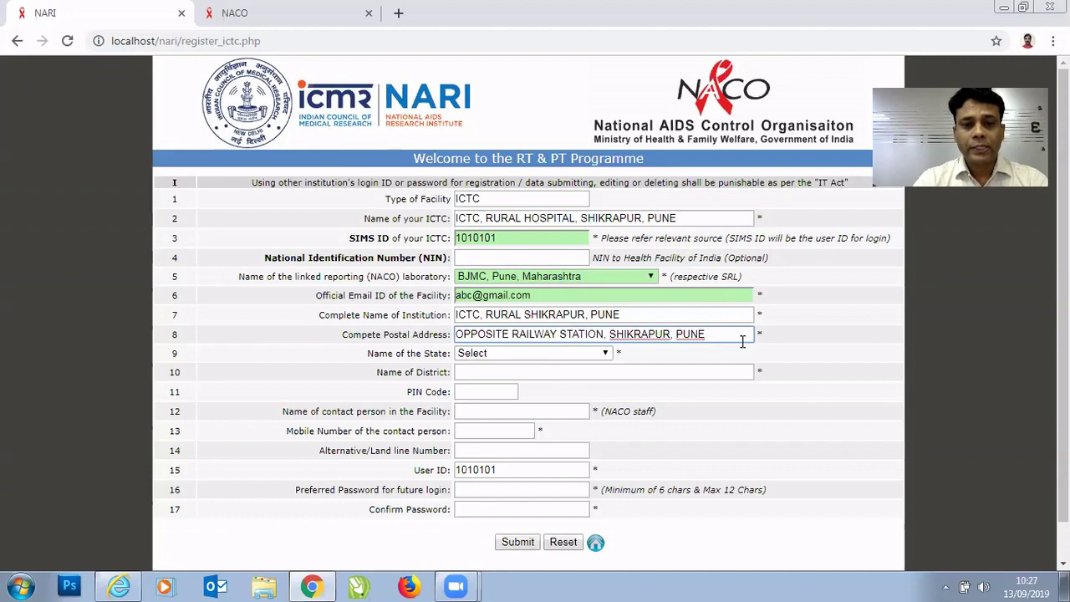
key("Tab")
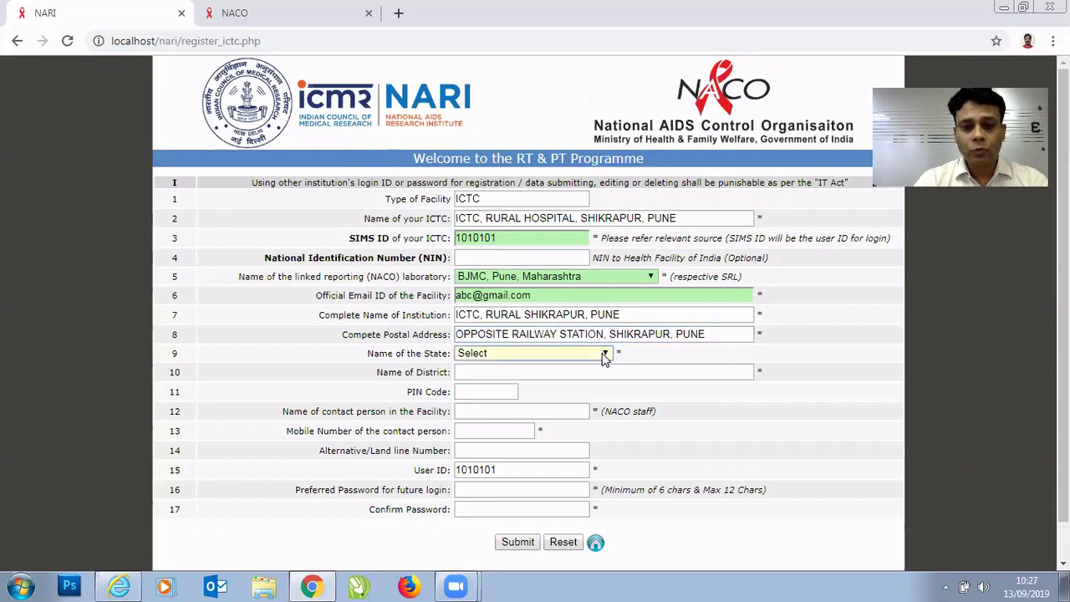
Select Maharashtra from the Name of the State list.
left_click(605, 354)
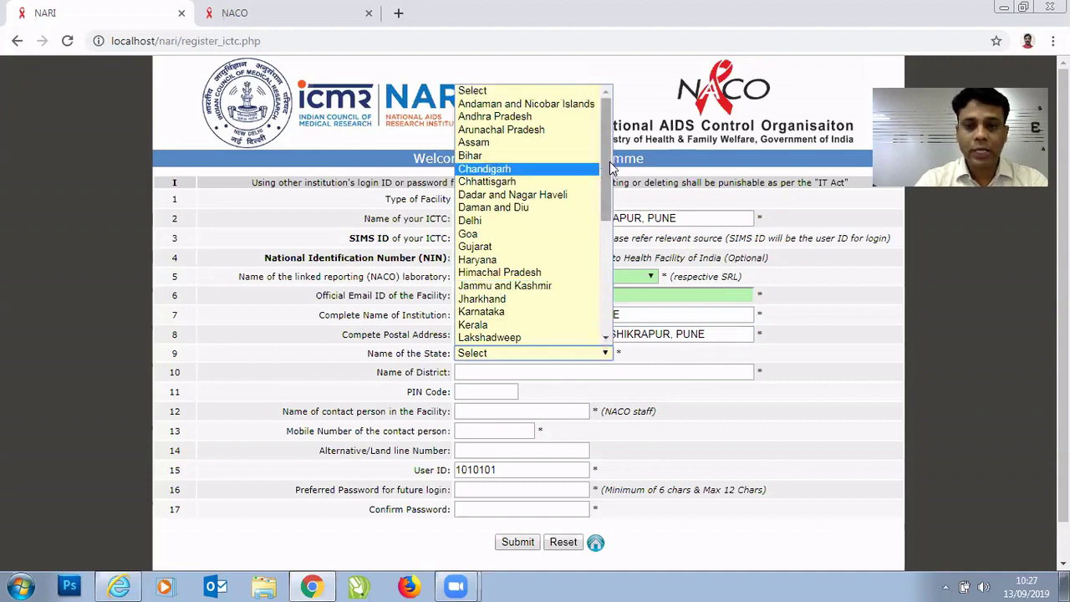
scroll(608, 170, "down", 1)
scroll(607, 182, "down", 1)
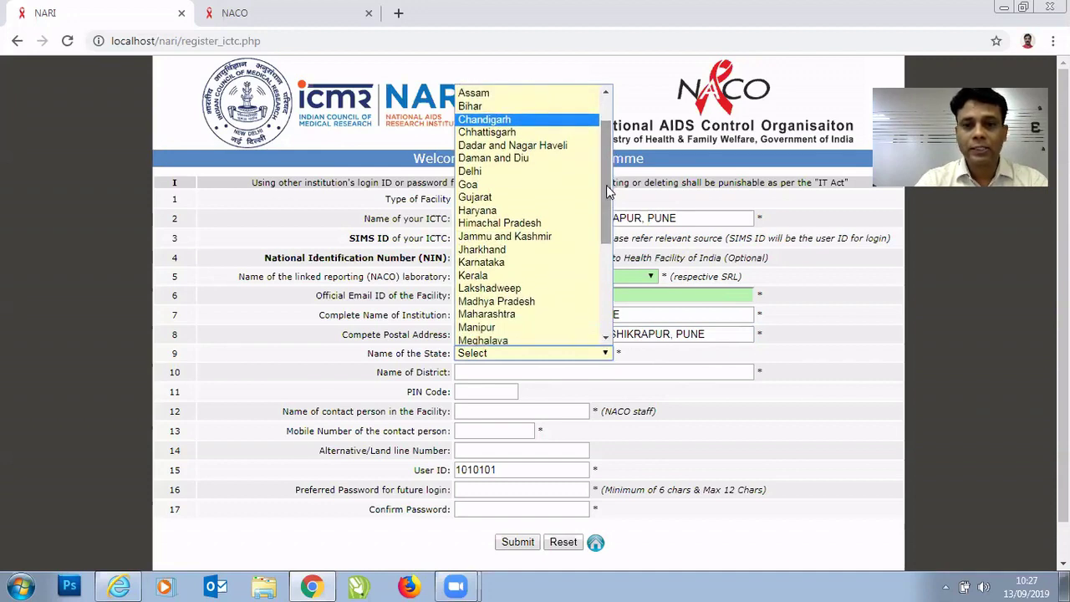
left_click(507, 313)
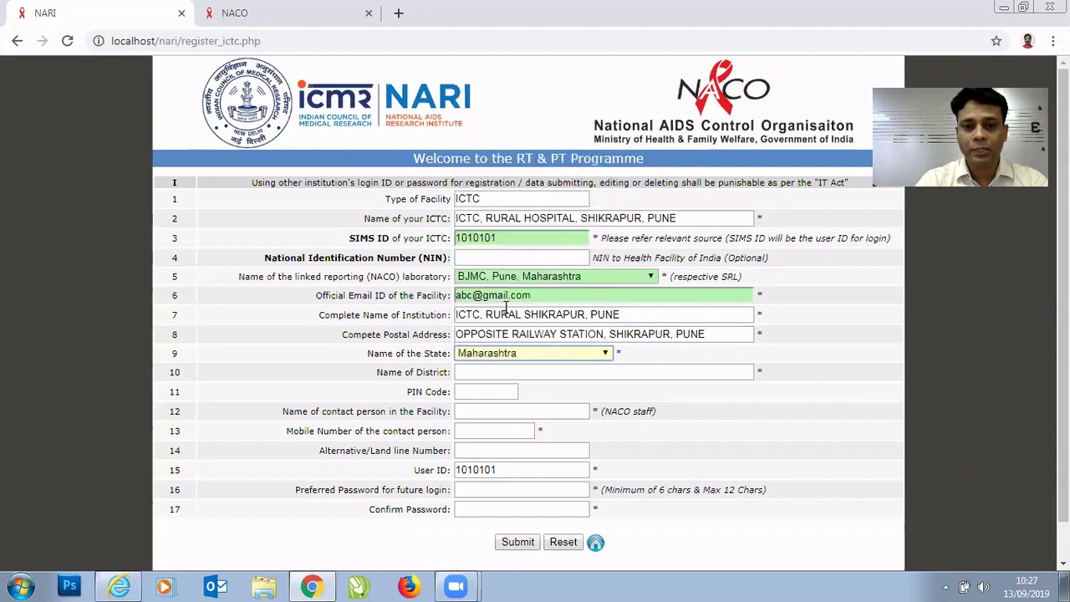
key("Tab")
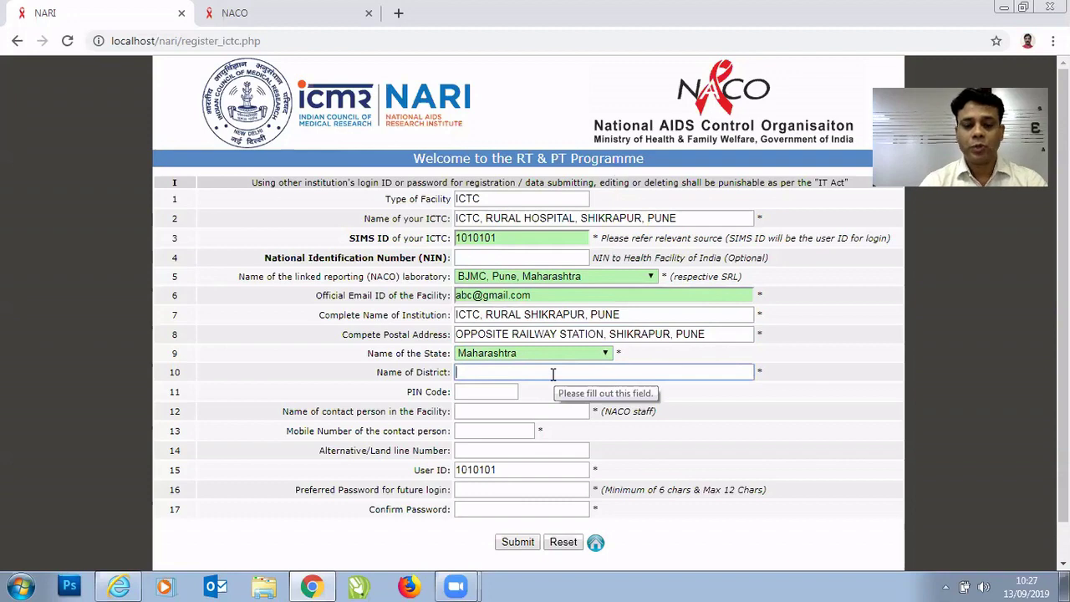
Enter PUNE as the district and 121211 as the PIN code.
type("PUNE")
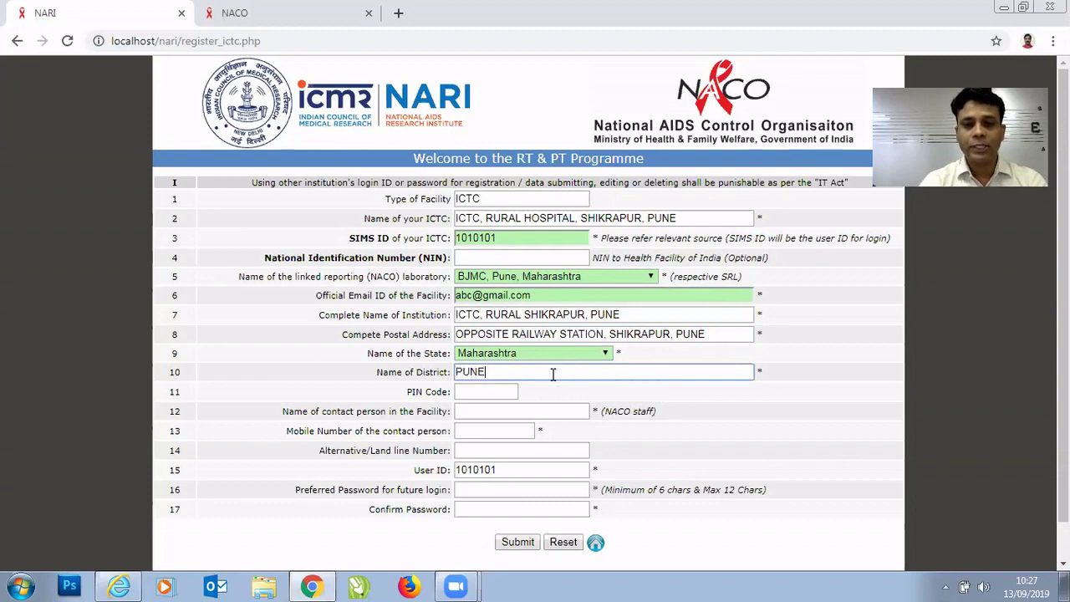
key("Tab")
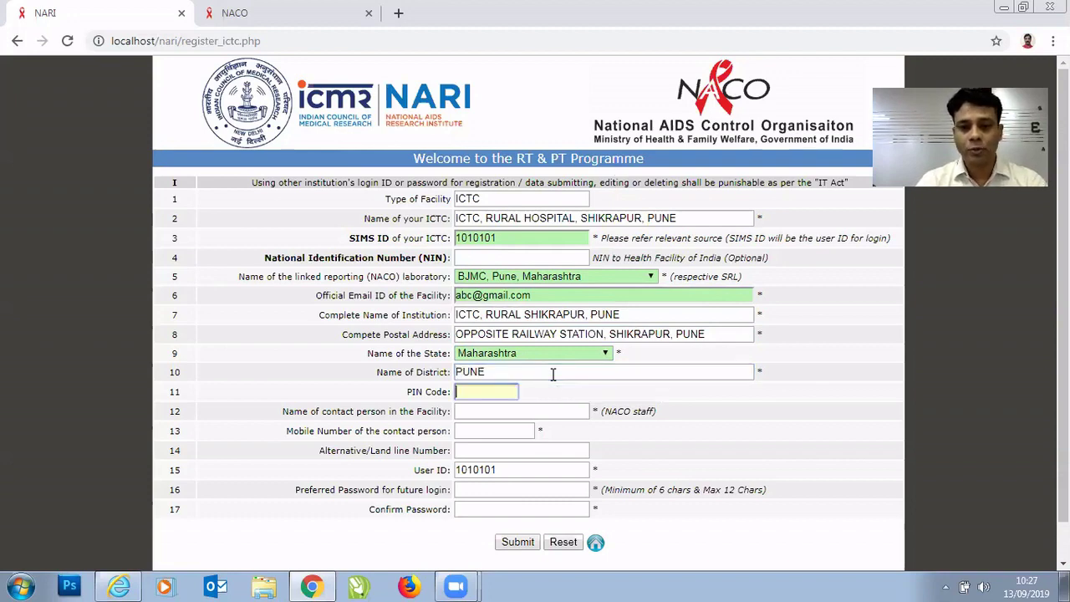
type("12")
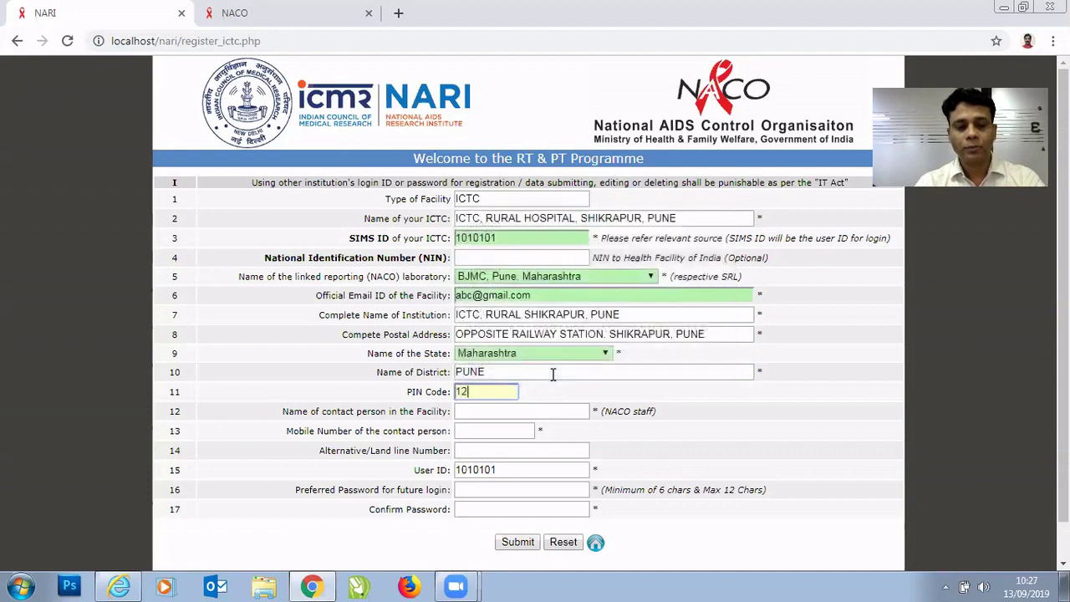
type("1211")
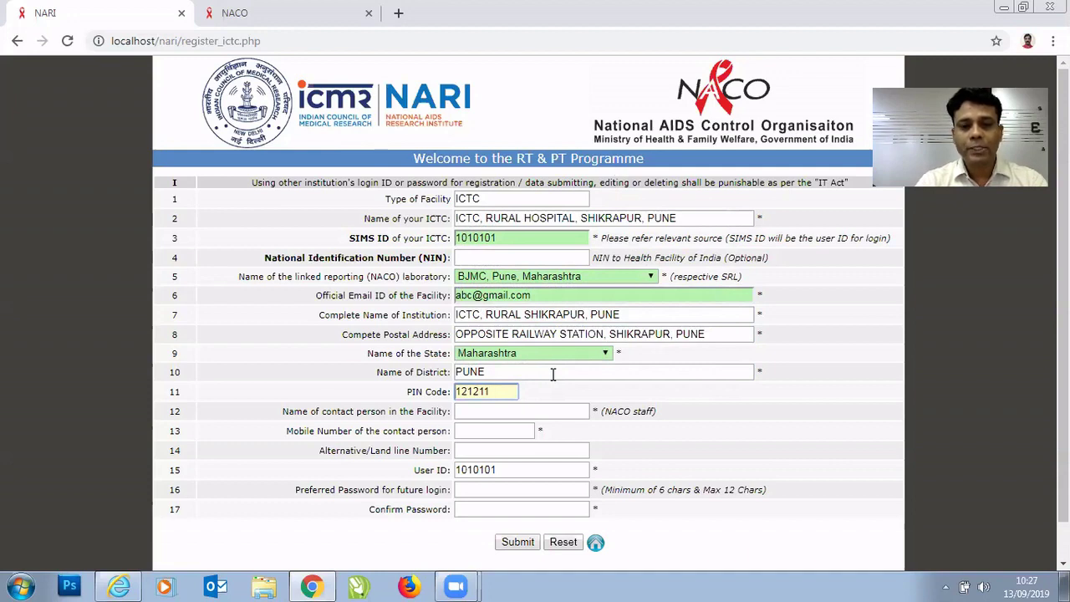
key("Tab")
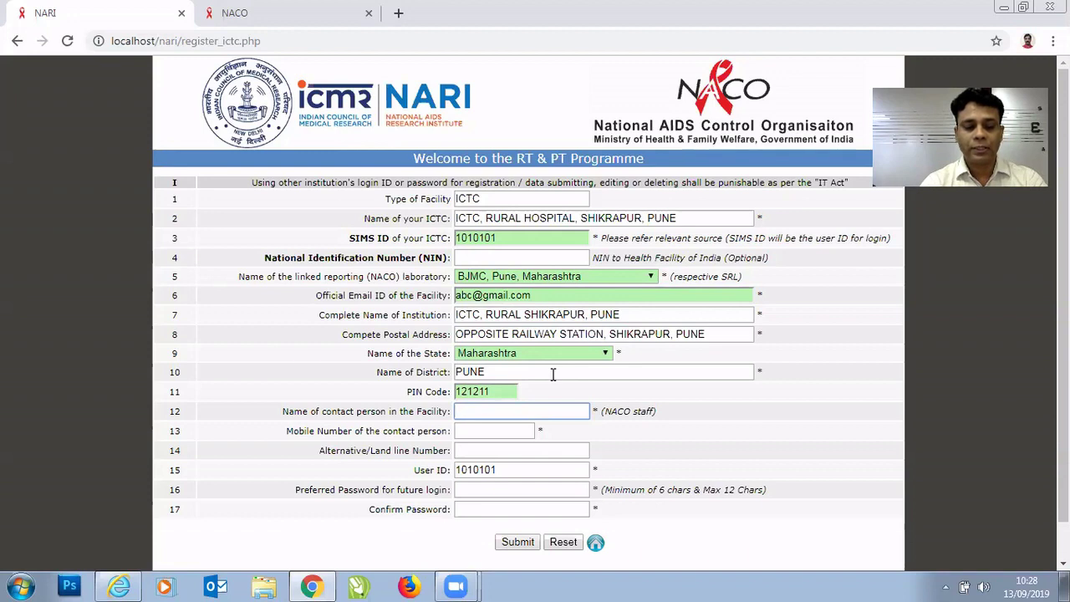
Enter the contact person's name and mobile number, and paste in the alternative landline number.
type("XYZ")
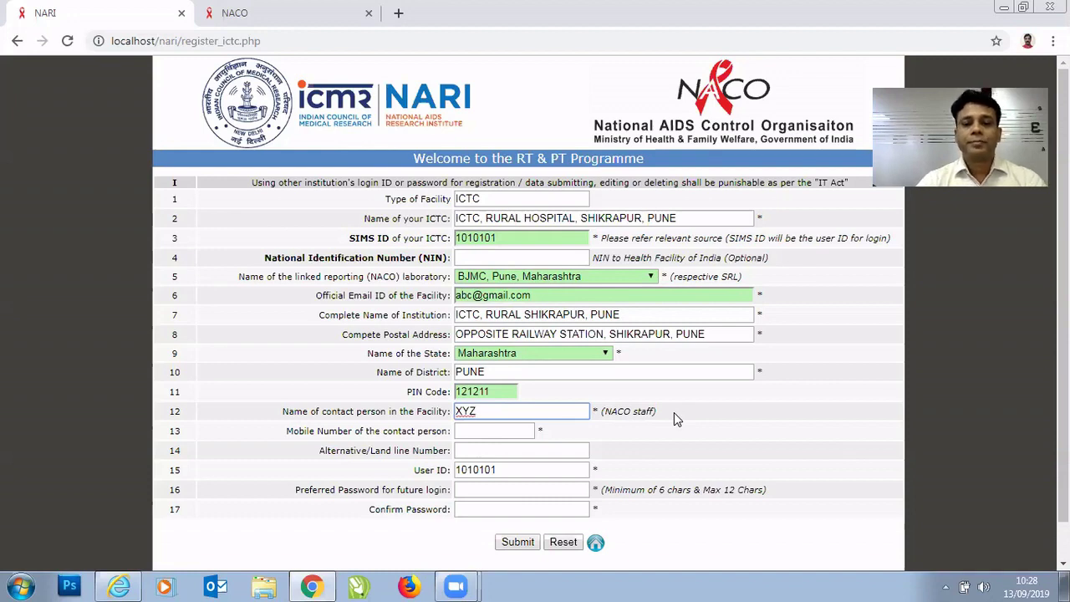
key("Tab")
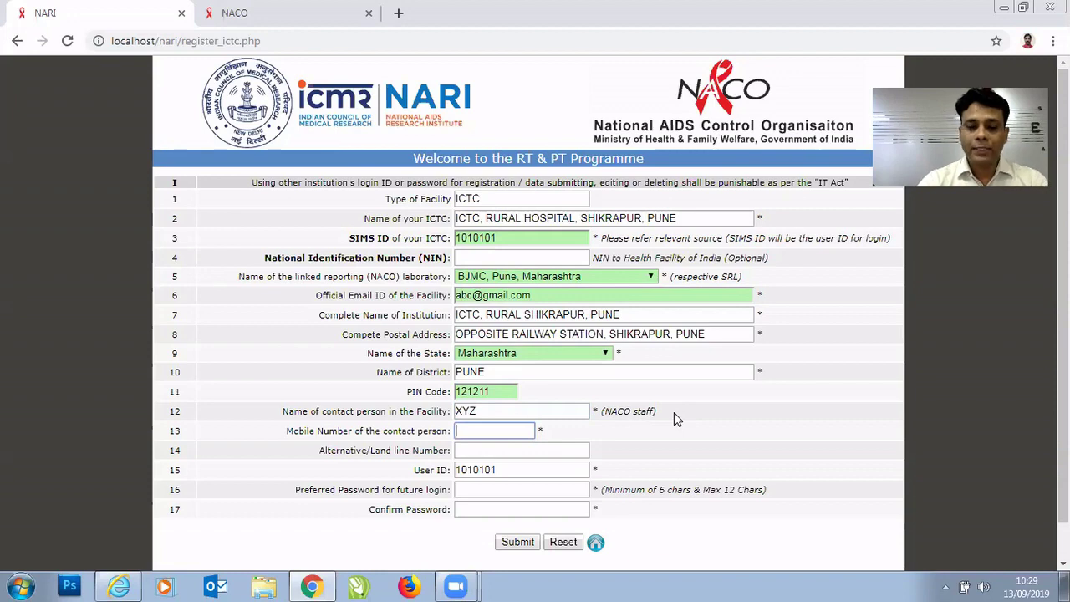
type("9999999")
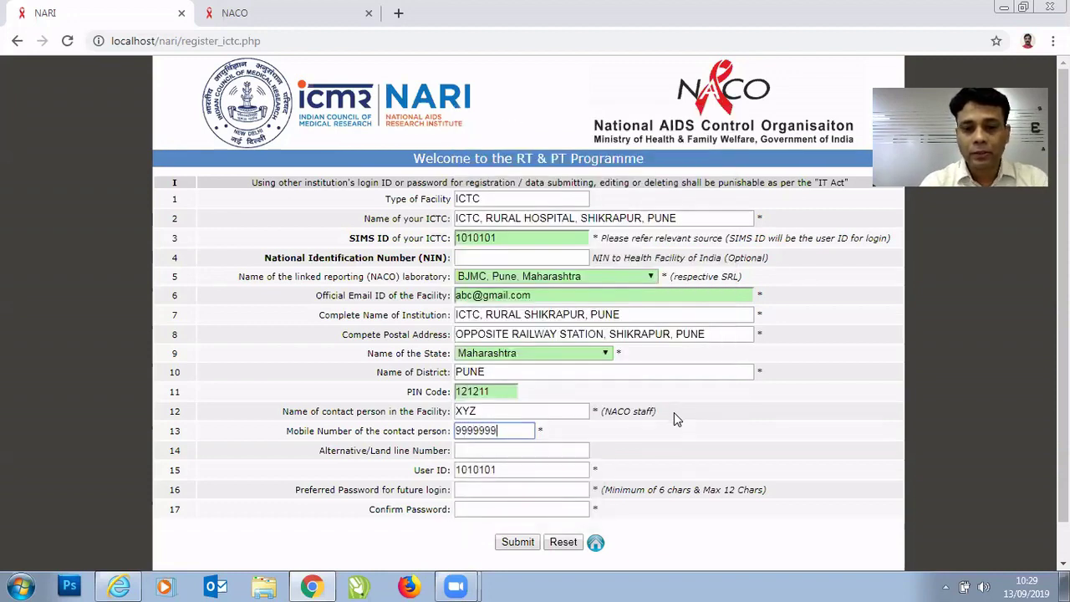
type("99")
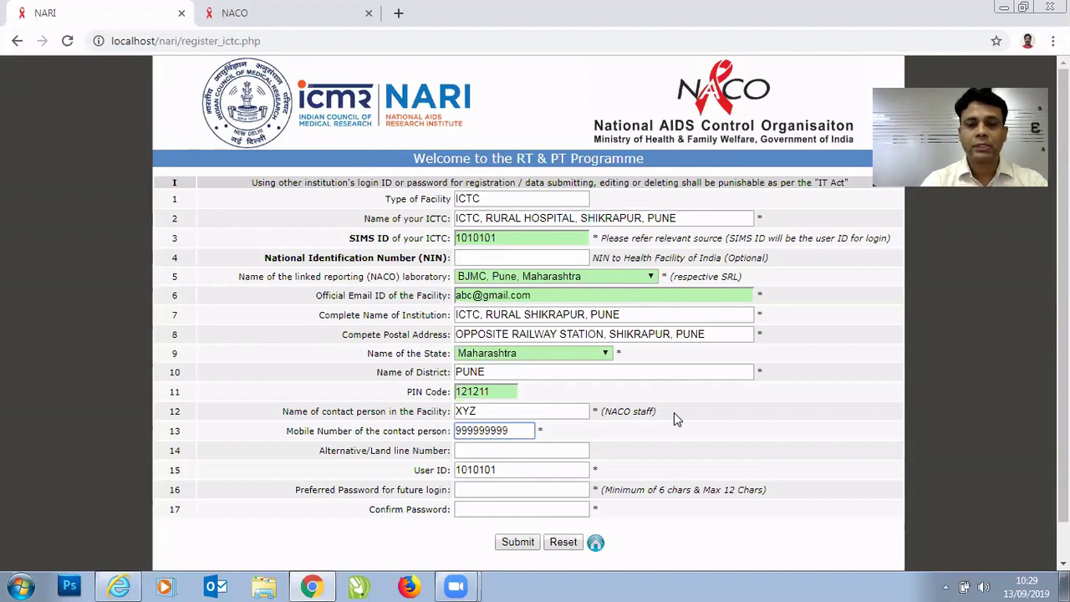
key("Tab")
type("020123456")
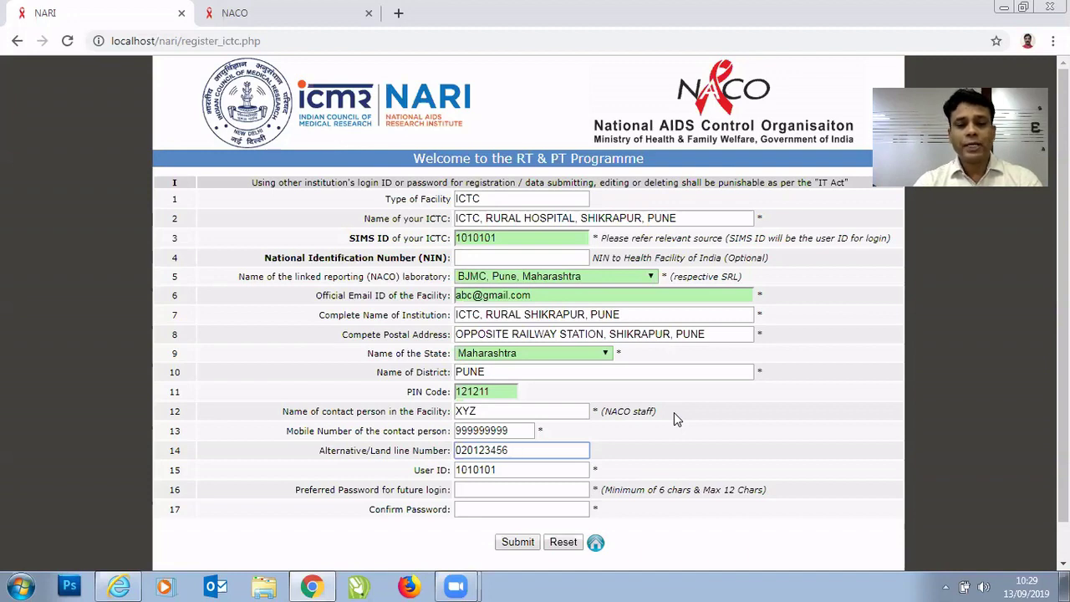
key("Tab")
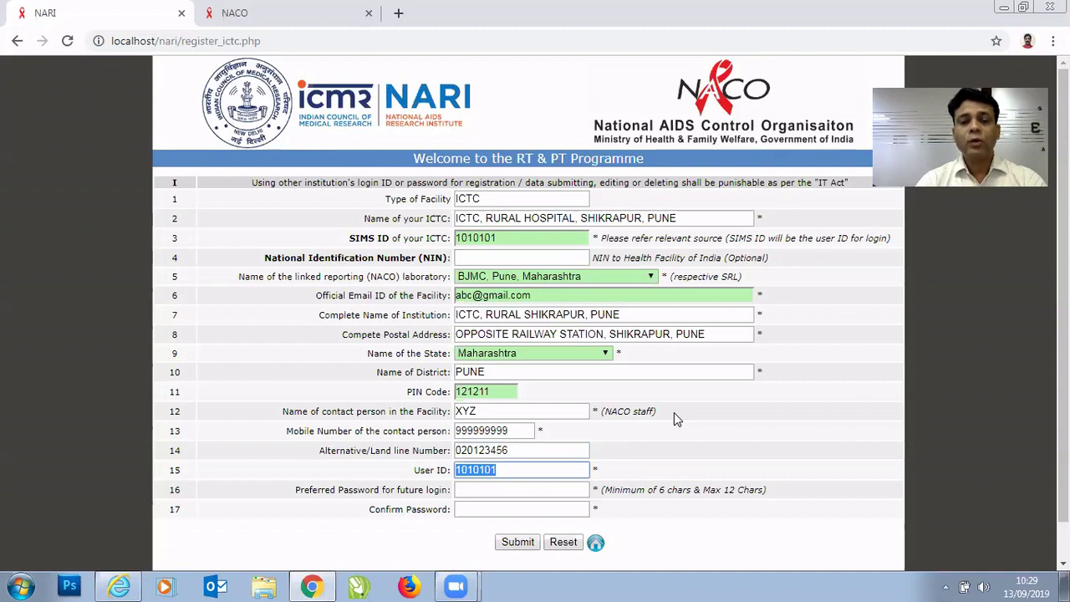
Type the preferred password and retype it in the Confirm Password field.
key("Tab")
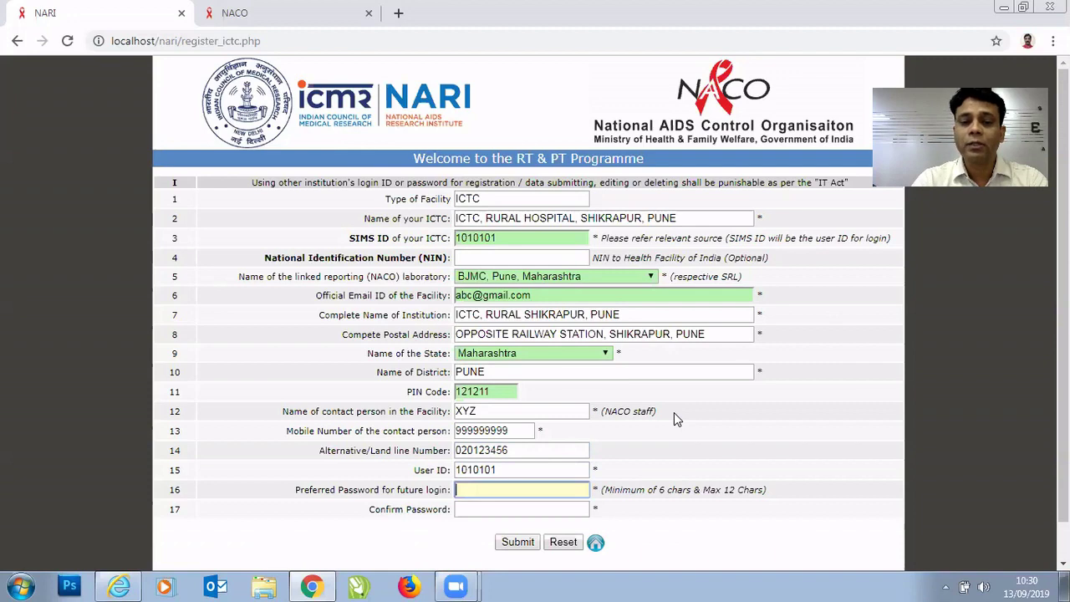
type("123")
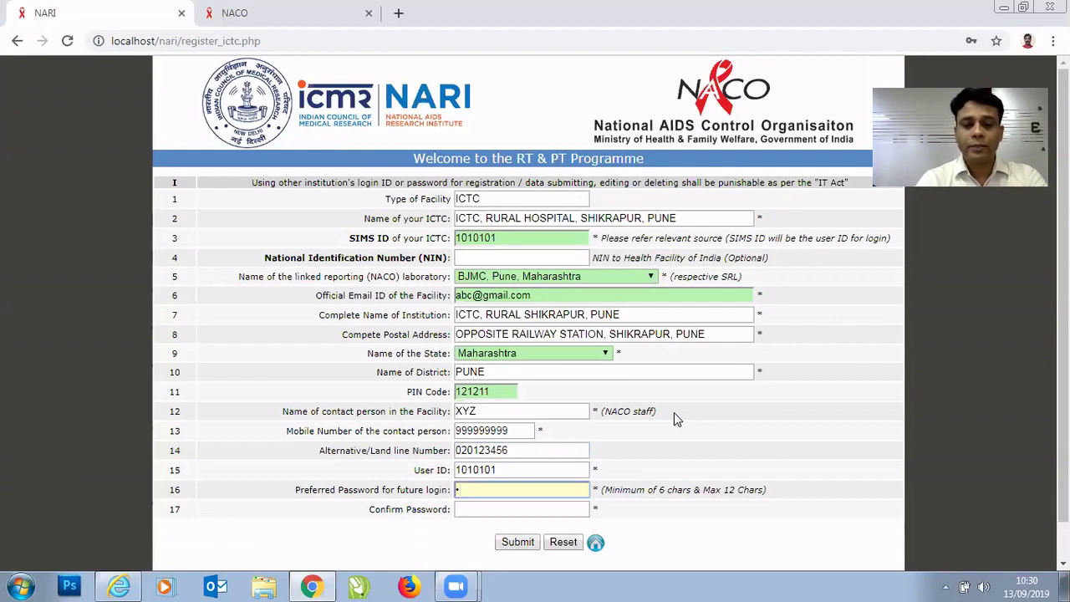
type("4567")
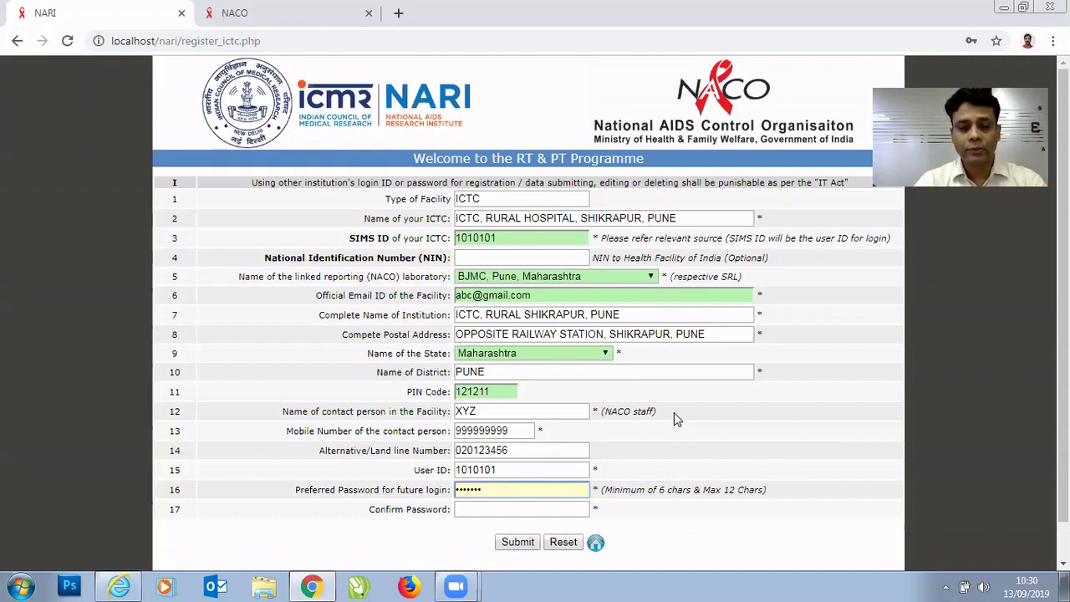
key("Tab")
type("1234")
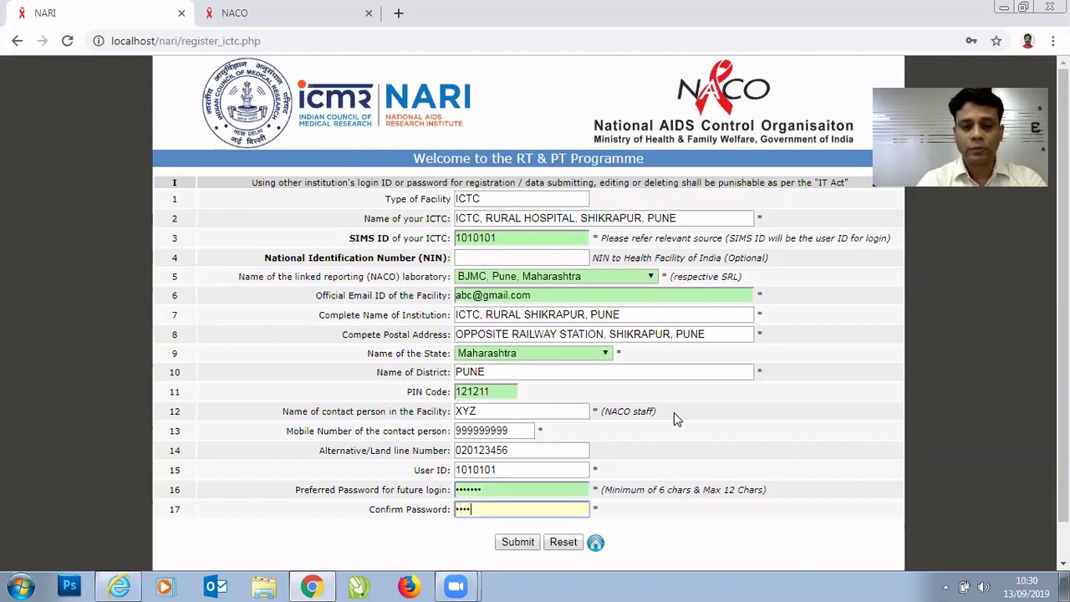
type("567")
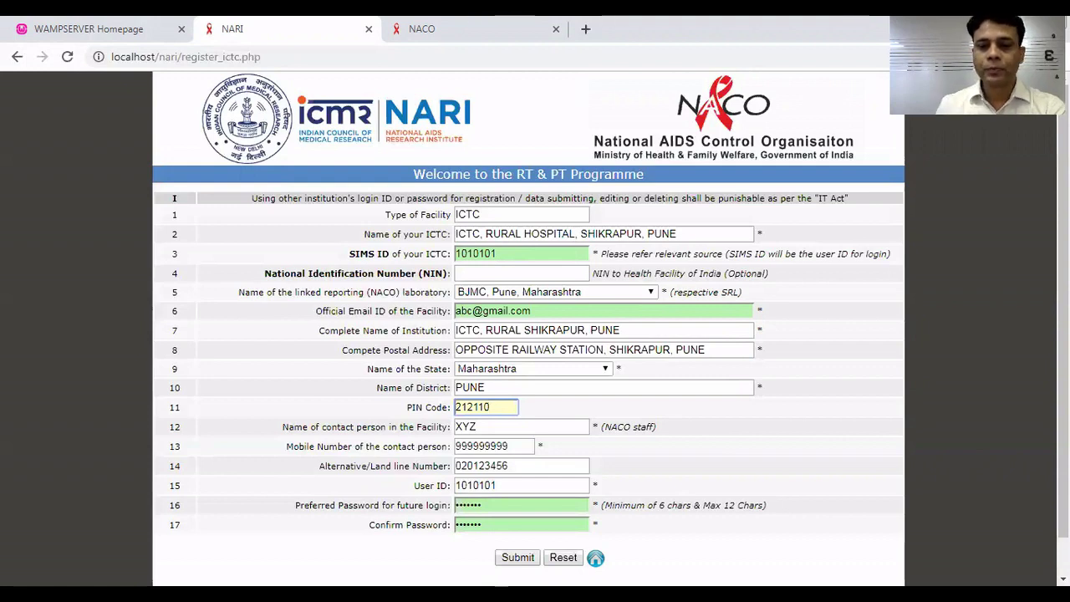
Finish the PIN code entry and submit the completed ICTC registration form.
left_click(953, 541)
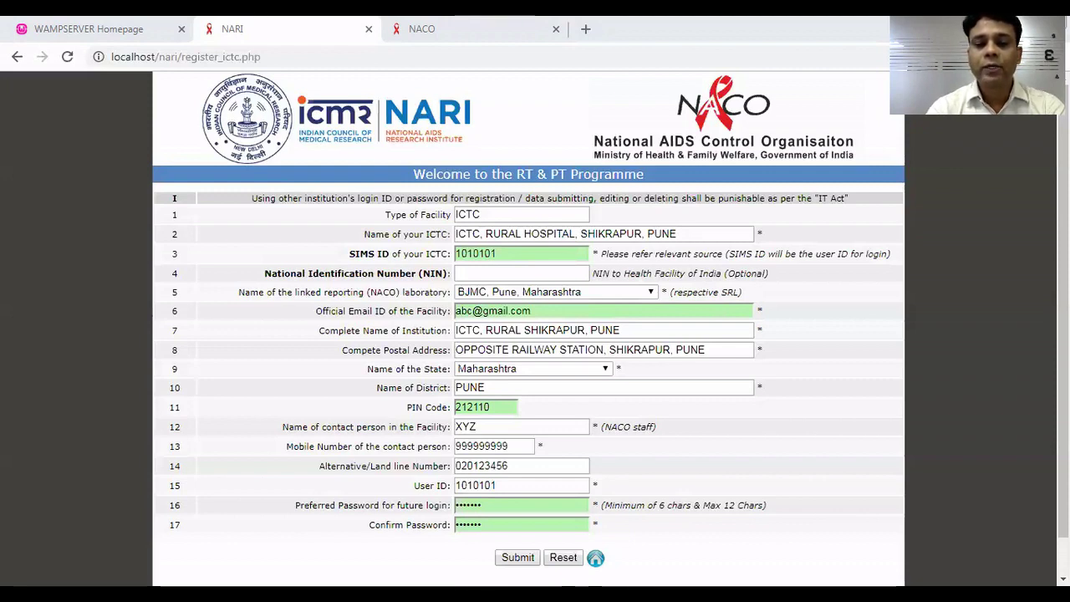
key("Return")
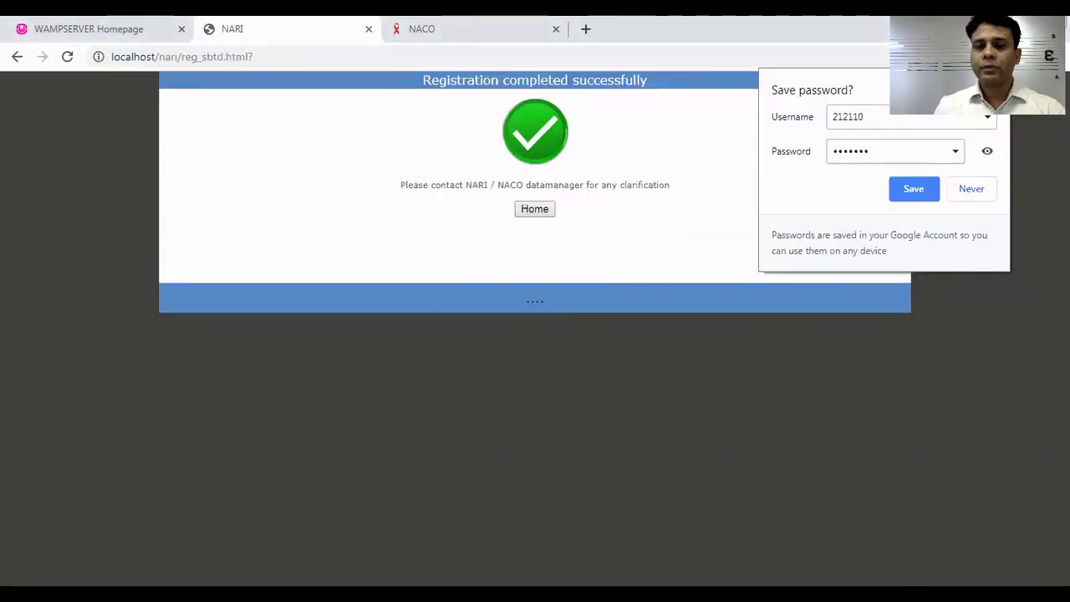
Dismiss the save-password offer and go back to the NACO login page.
left_click(760, 188)
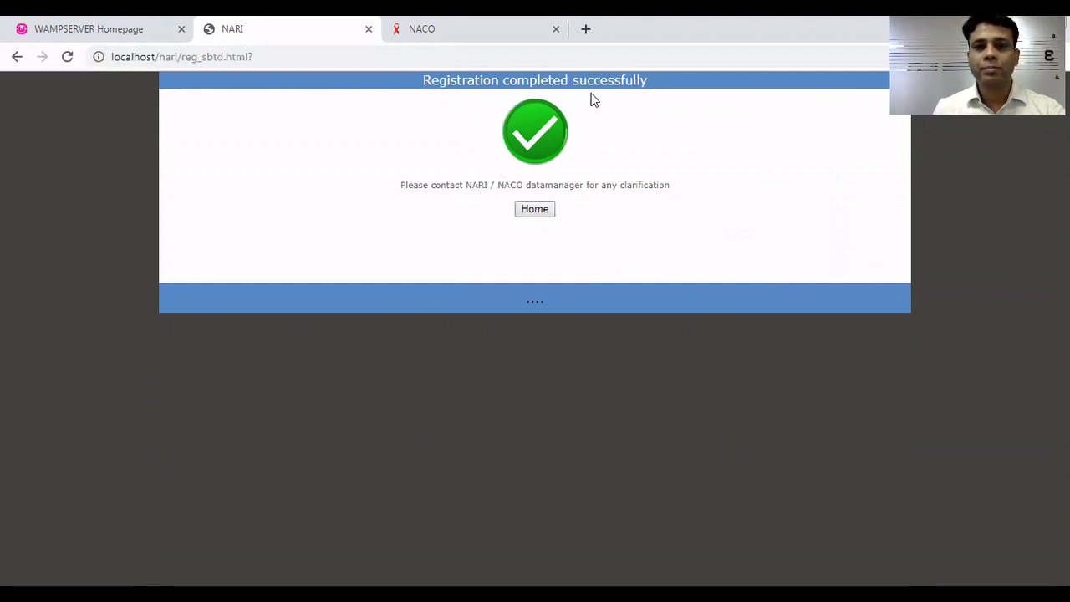
left_click(535, 209)
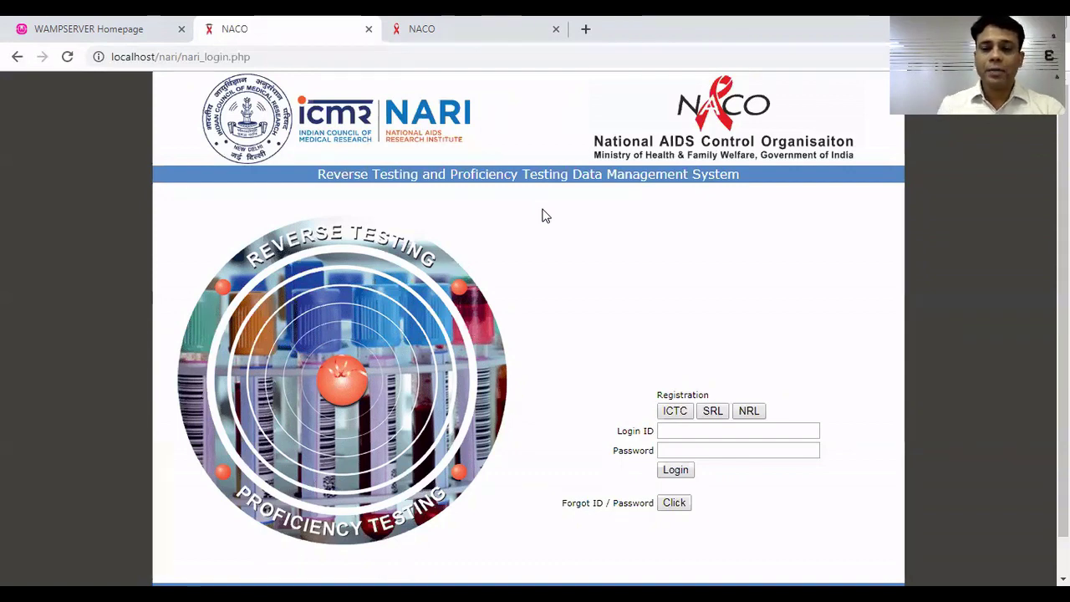
Log in with the facility's login ID and account password.
left_click(678, 431)
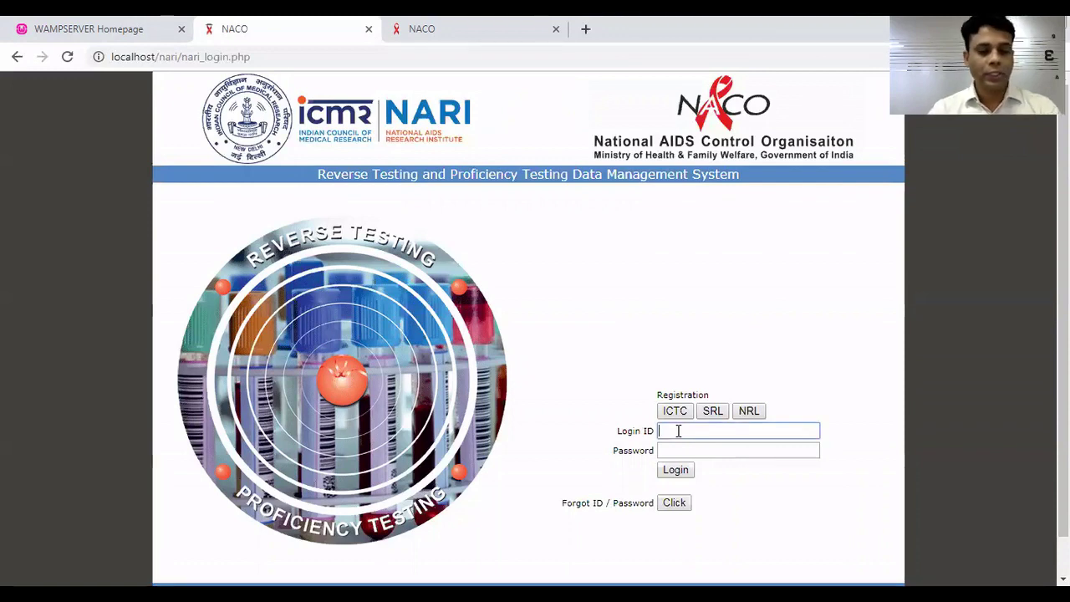
type("10")
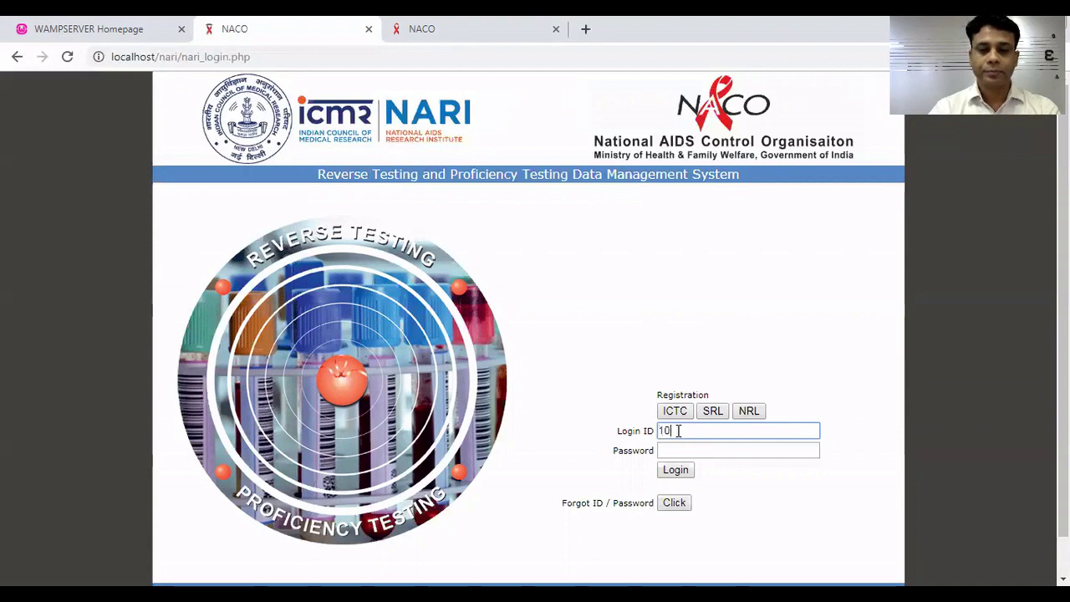
type("1101")
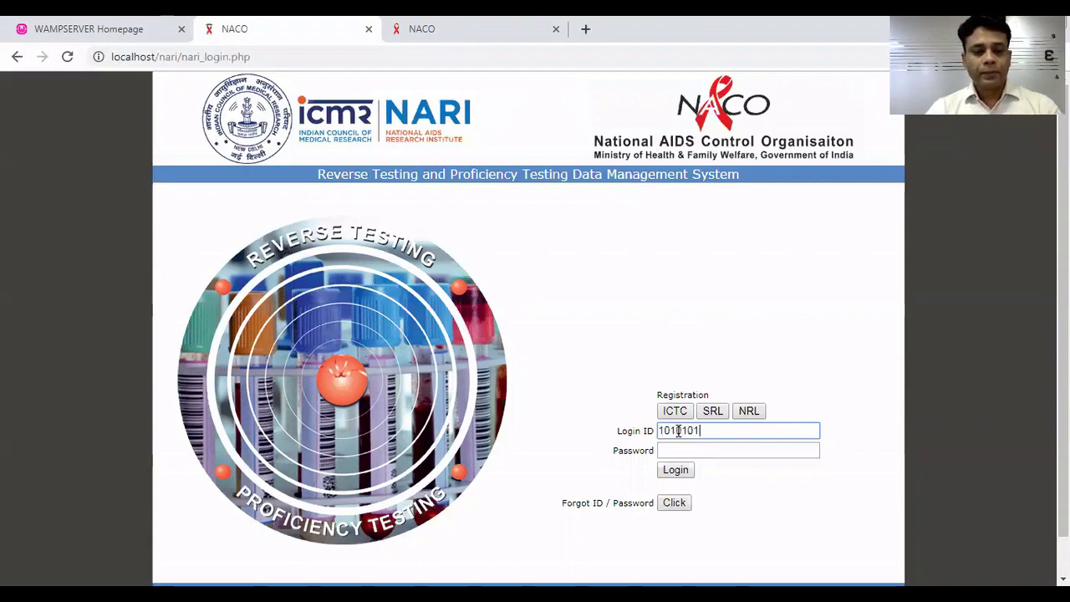
key("Tab")
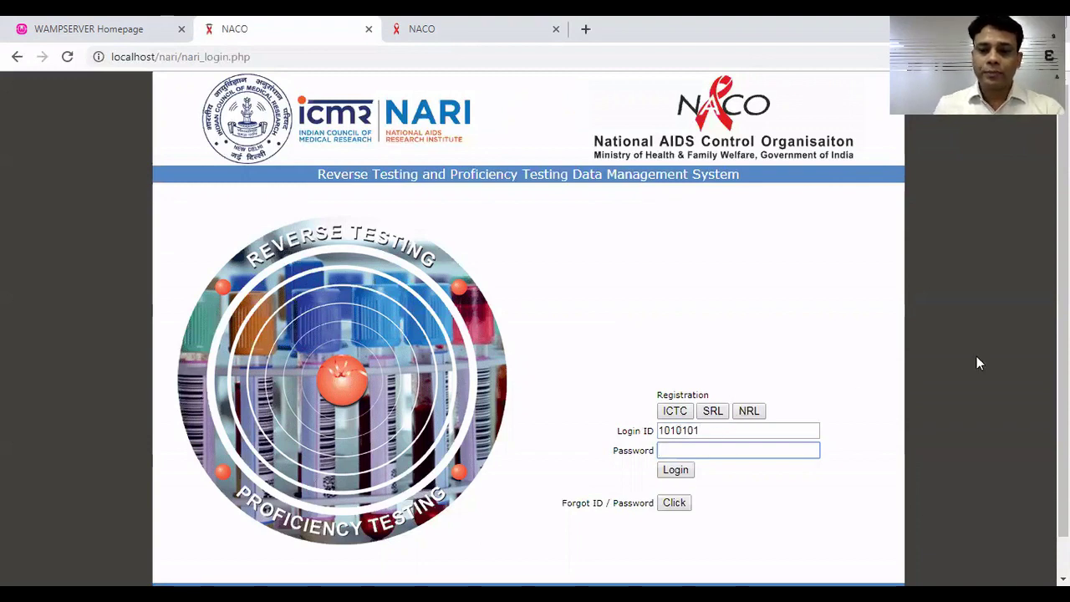
type("12345")
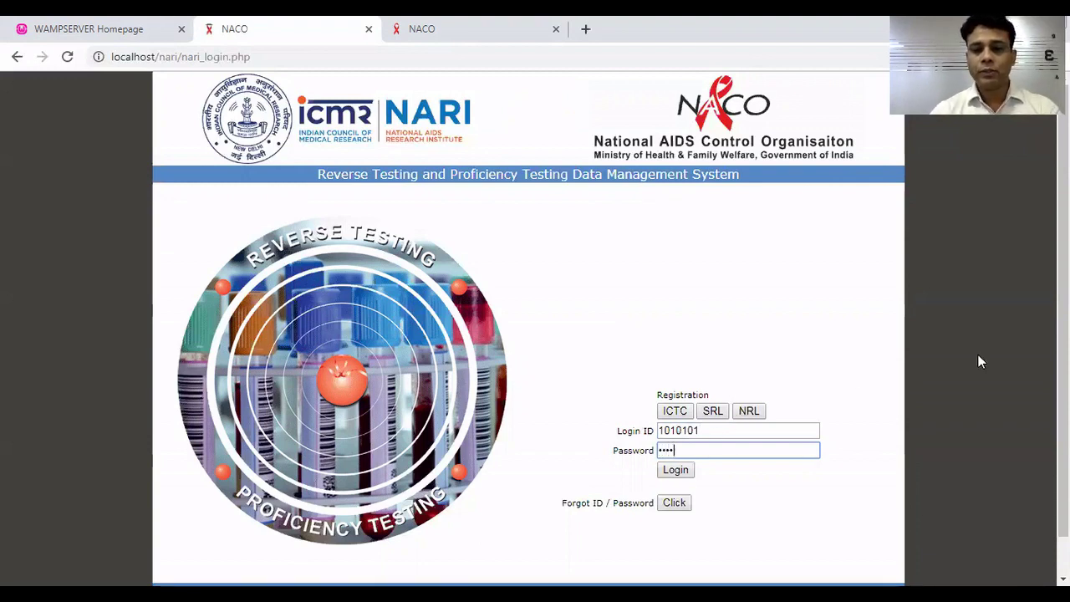
type("67")
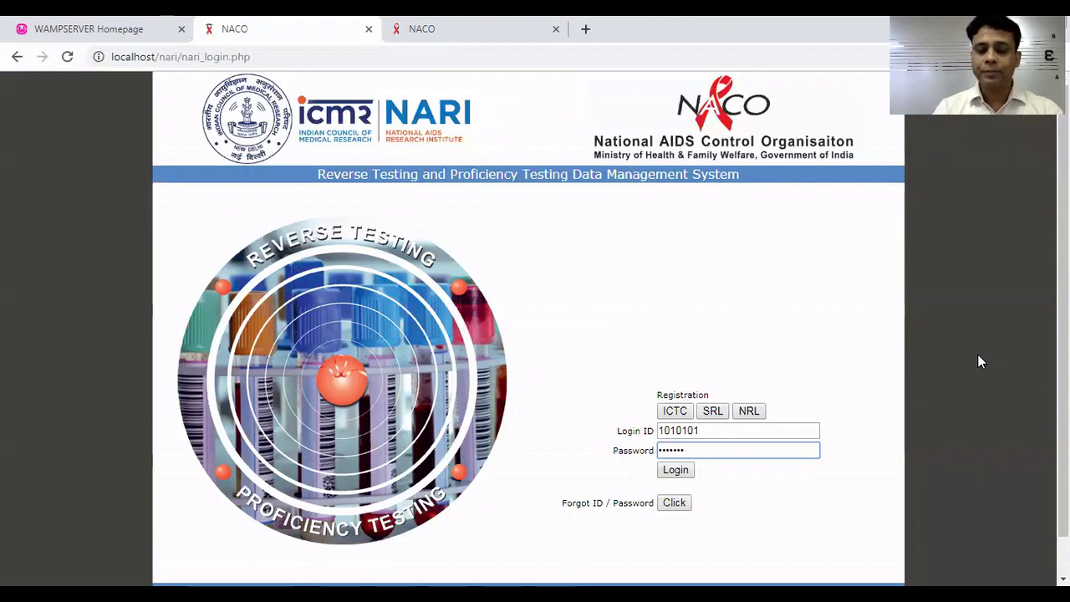
left_click(669, 473)
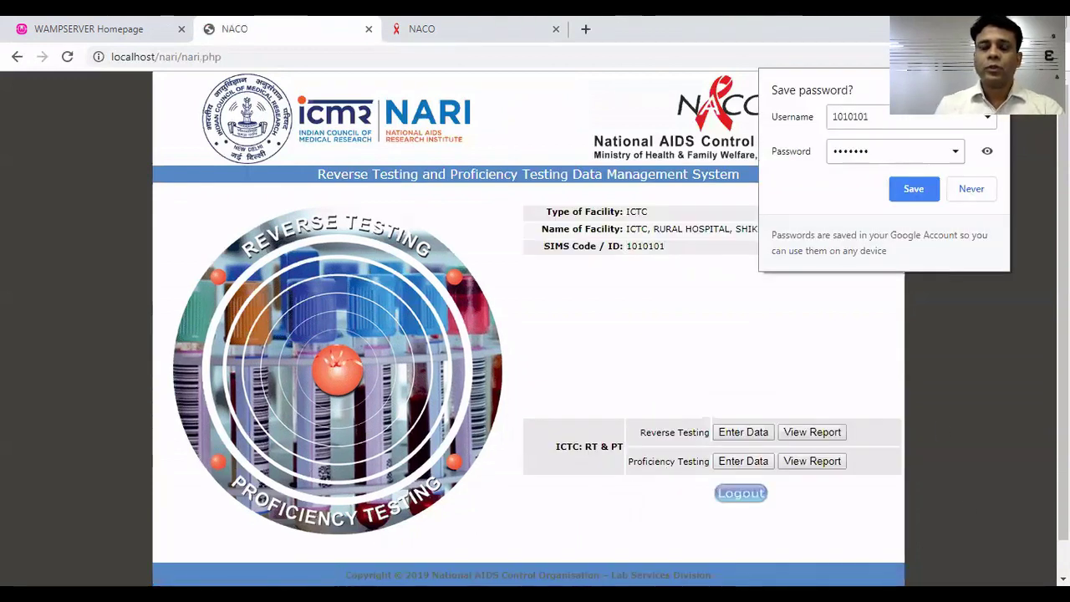
Dismiss Chrome's save-password bubble on the ICTC home page.
left_click(874, 276)
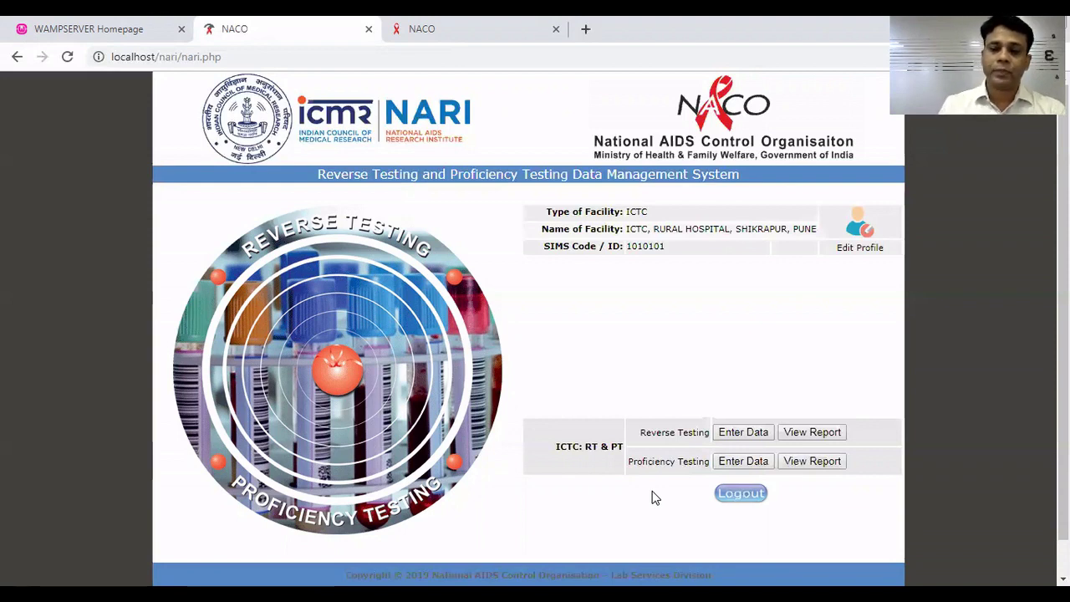
Open the Reverse Testing form and set reporting month Jul and financial year 2019-20.
left_click(743, 432)
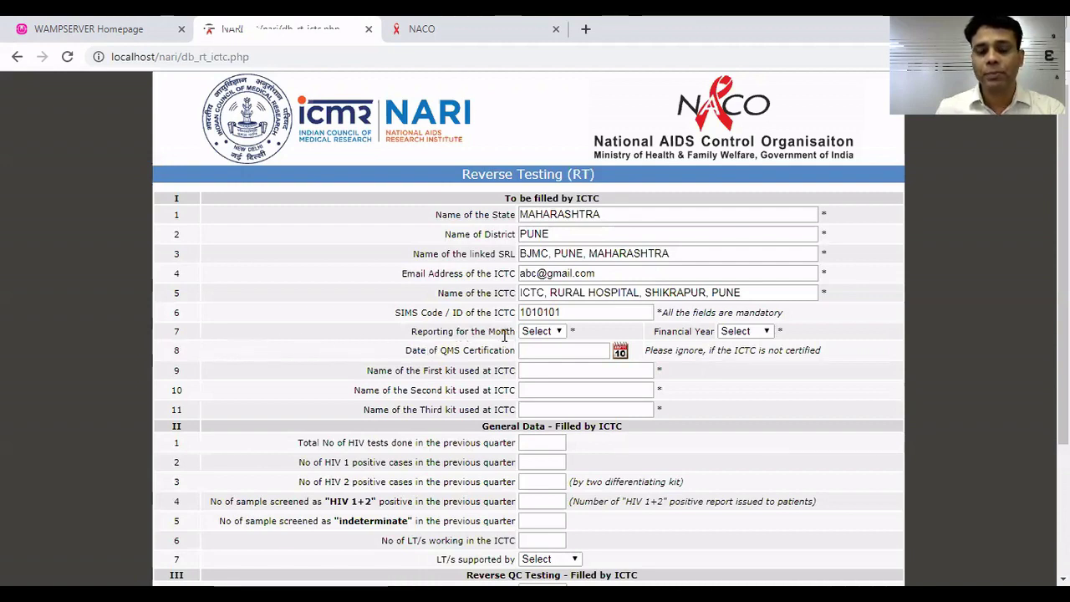
left_click(561, 333)
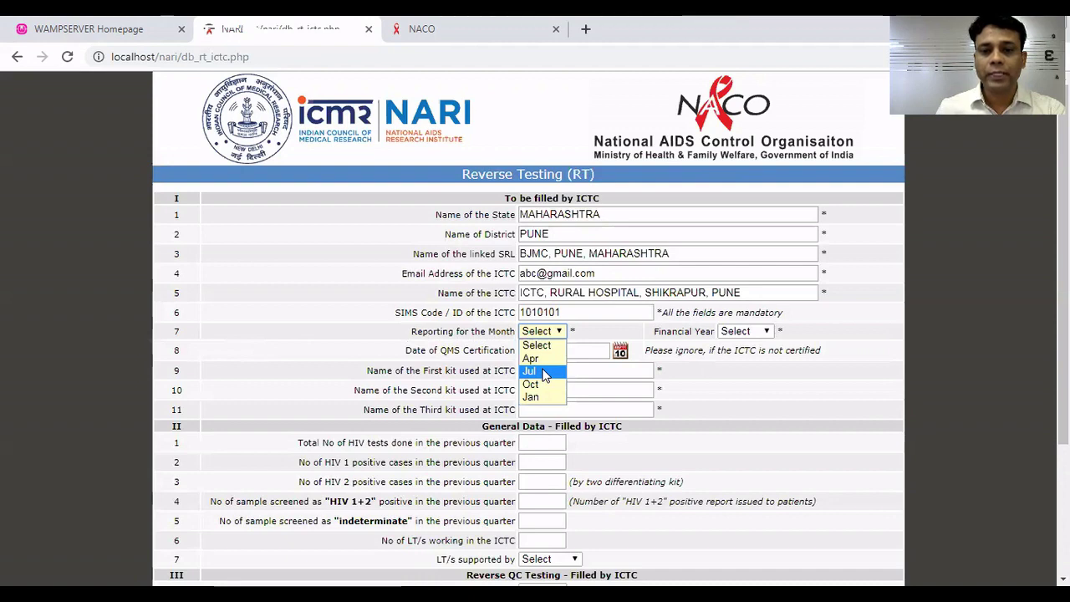
left_click(543, 373)
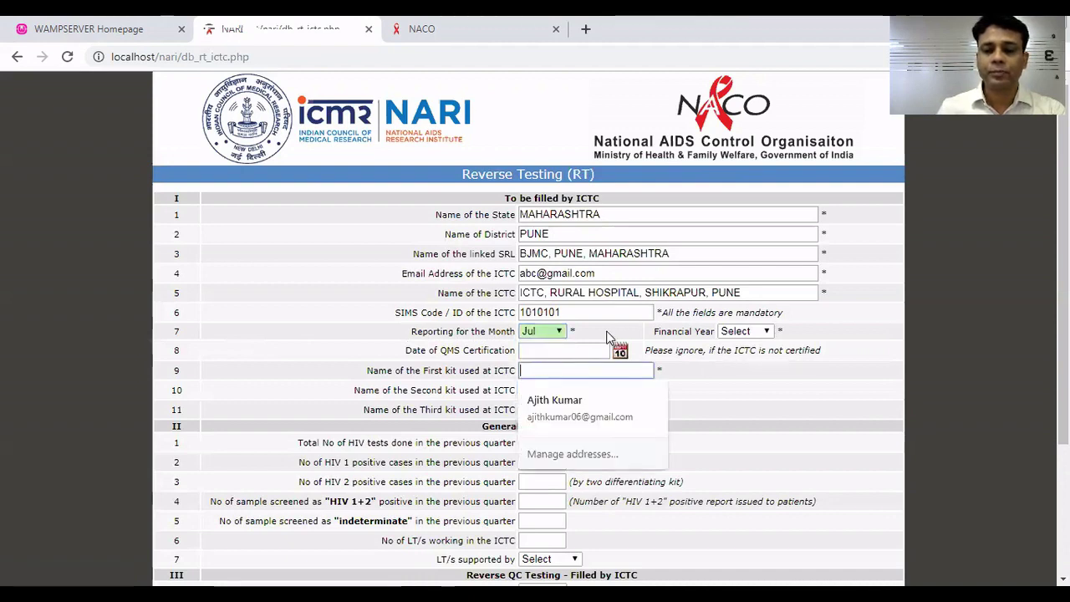
left_click(732, 343)
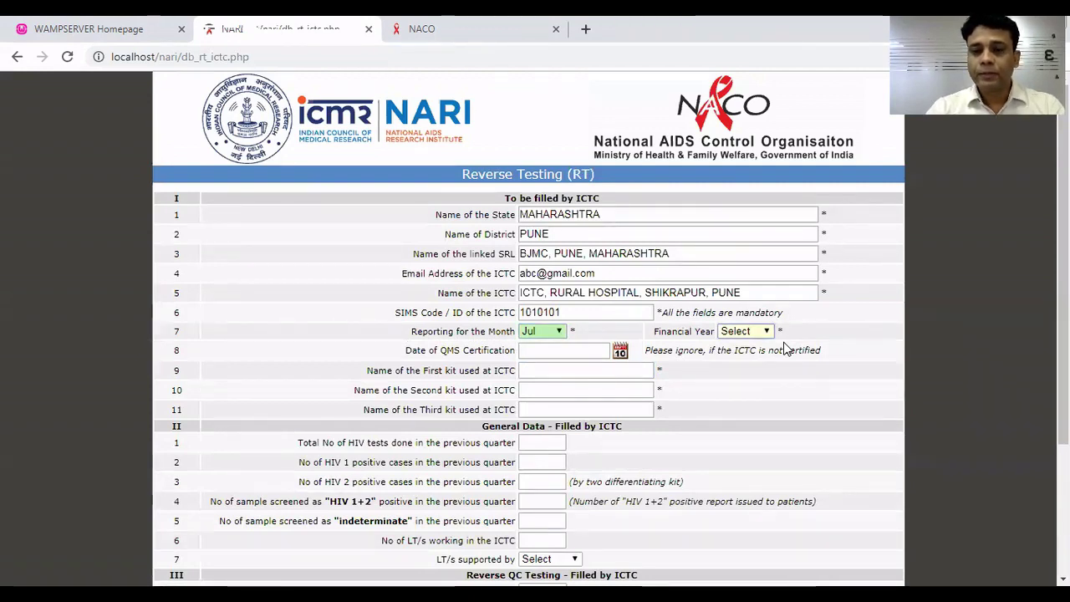
left_click(756, 333)
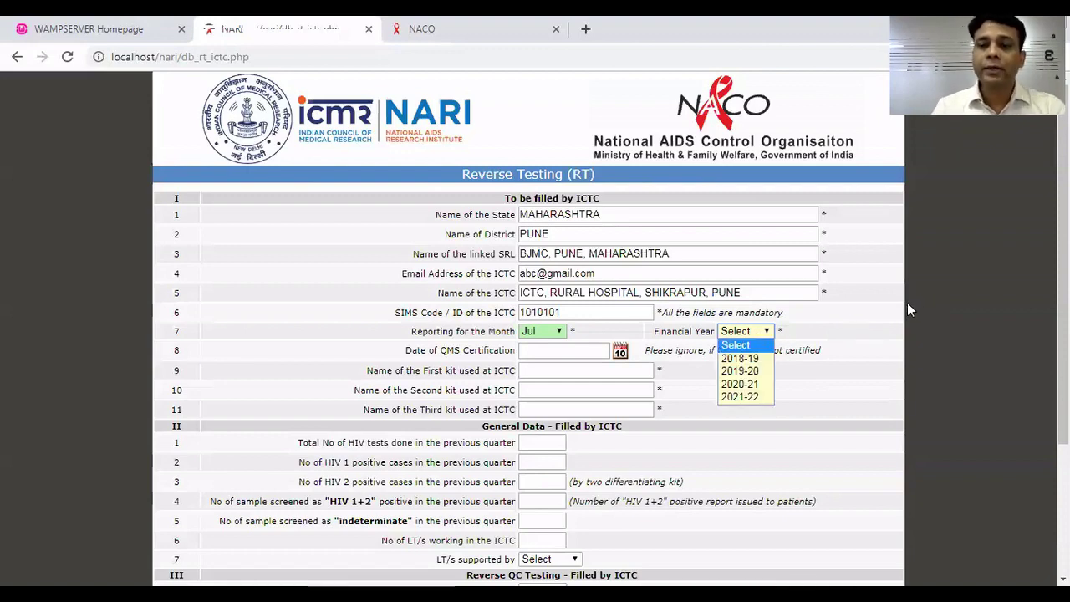
left_click(746, 372)
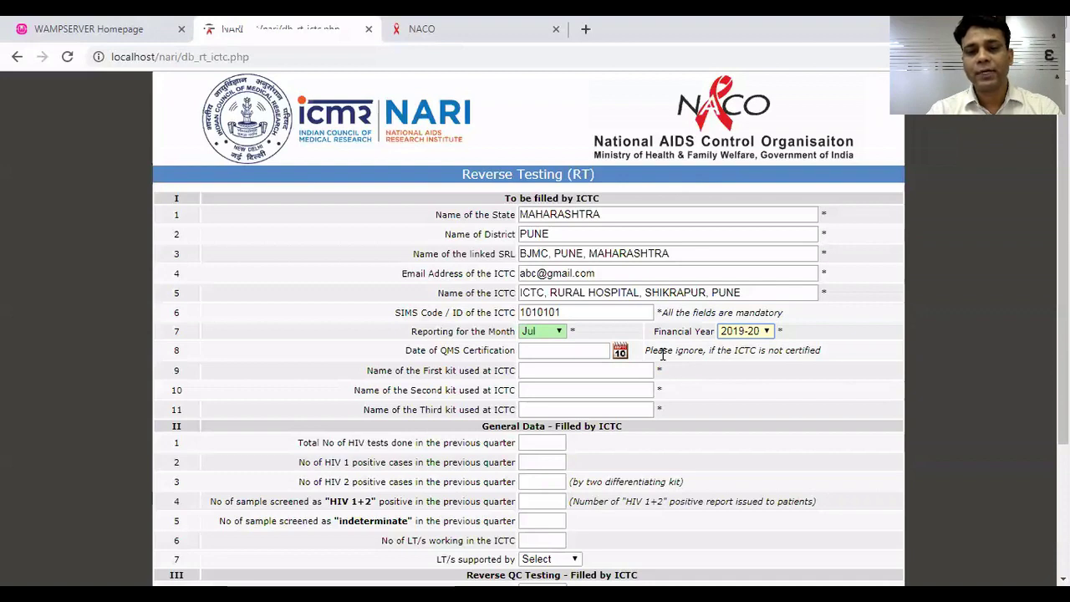
key("Tab")
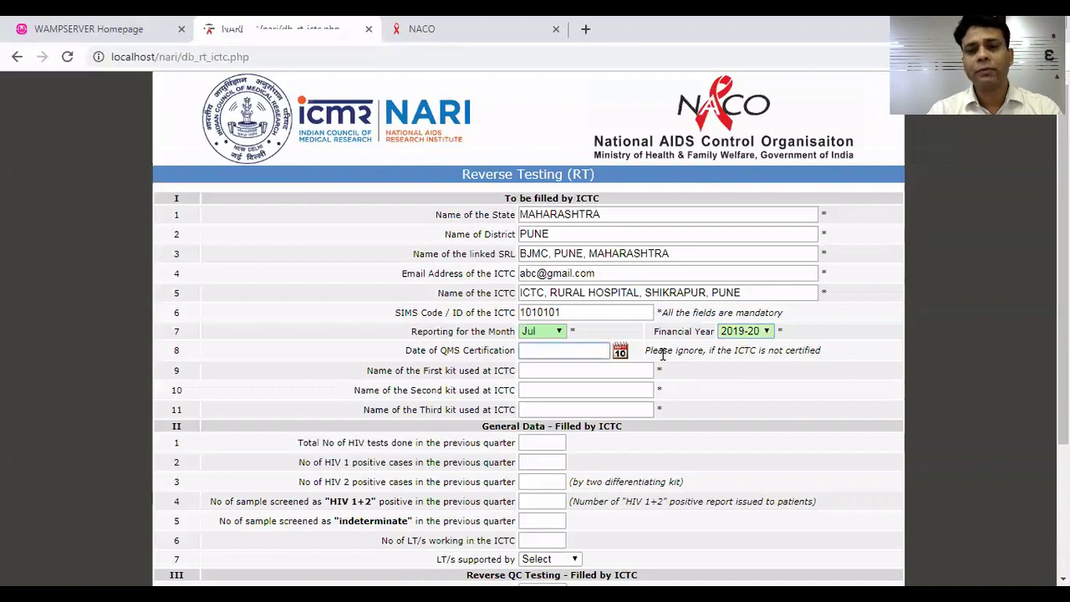
key("Tab")
key("Tab")
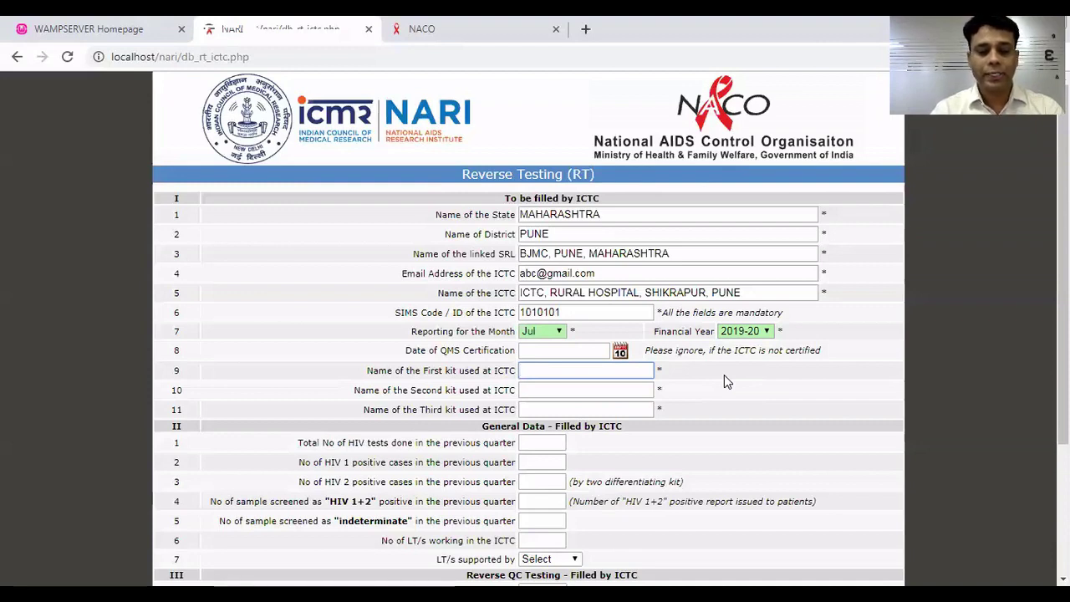
Type 'CombAIDS Rapid Test' as the First kit name.
type("Co")
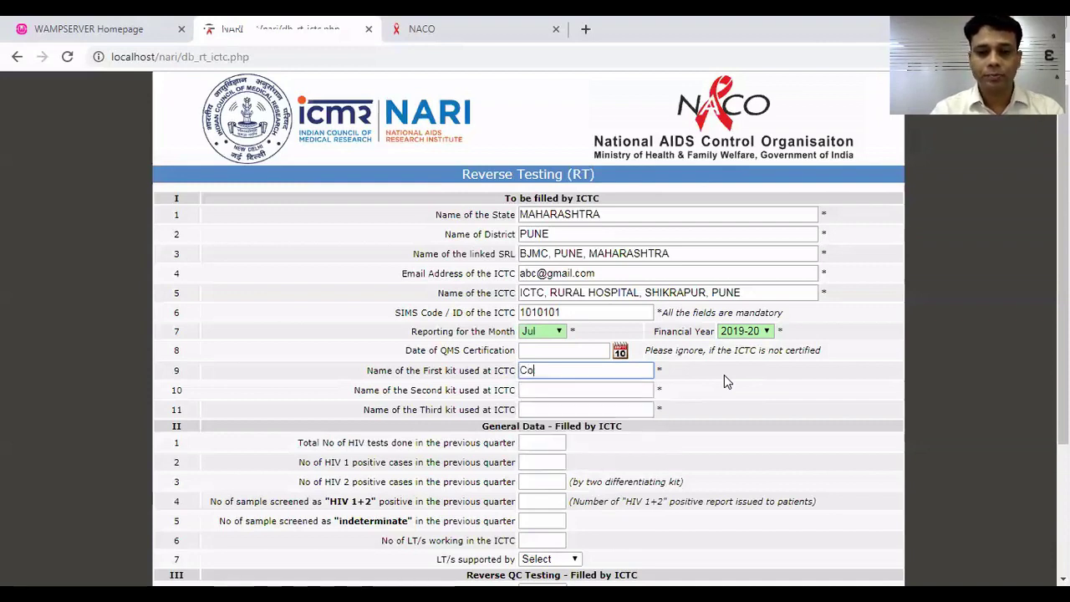
key("BackSpace")
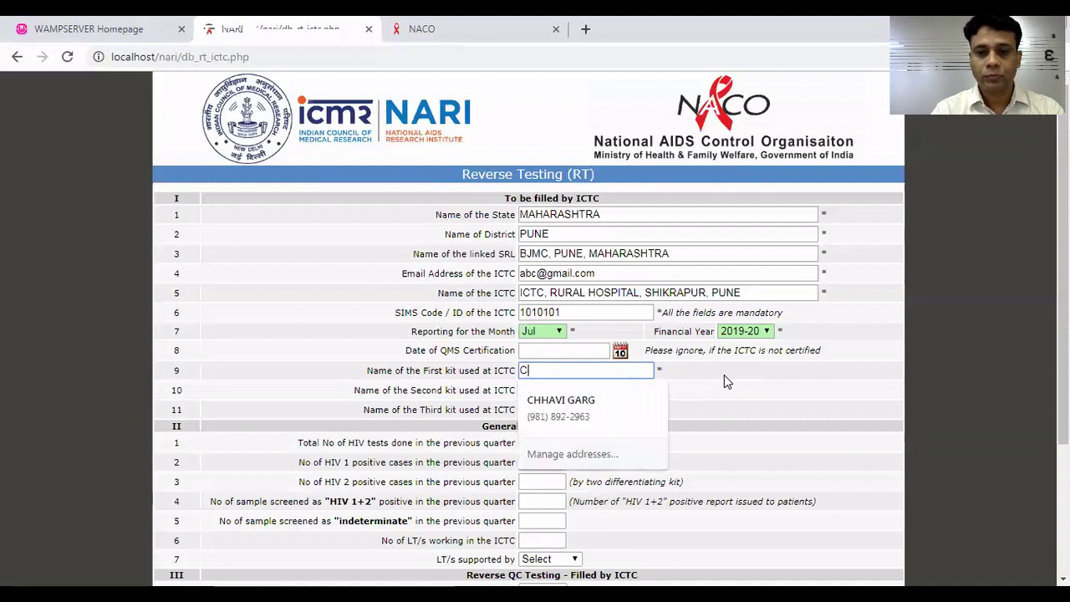
type("o")
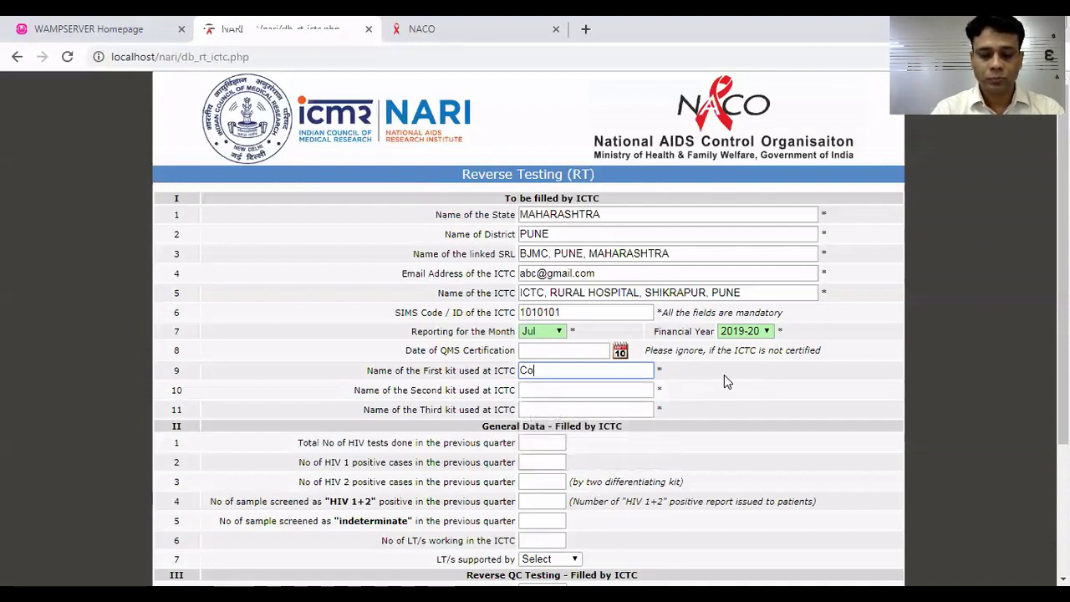
type("mbAIDS")
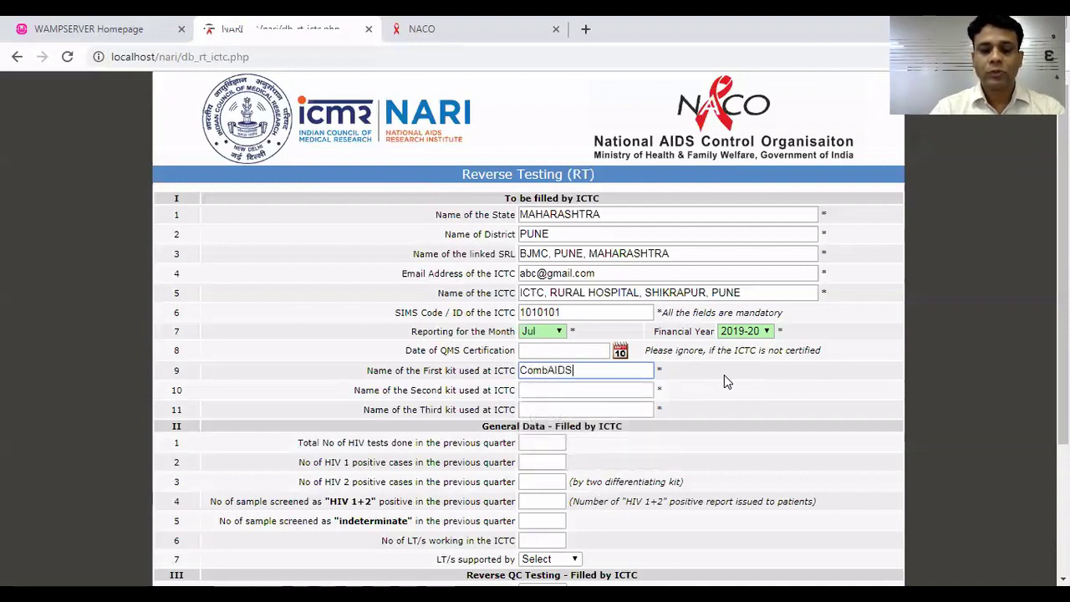
type(" Ra")
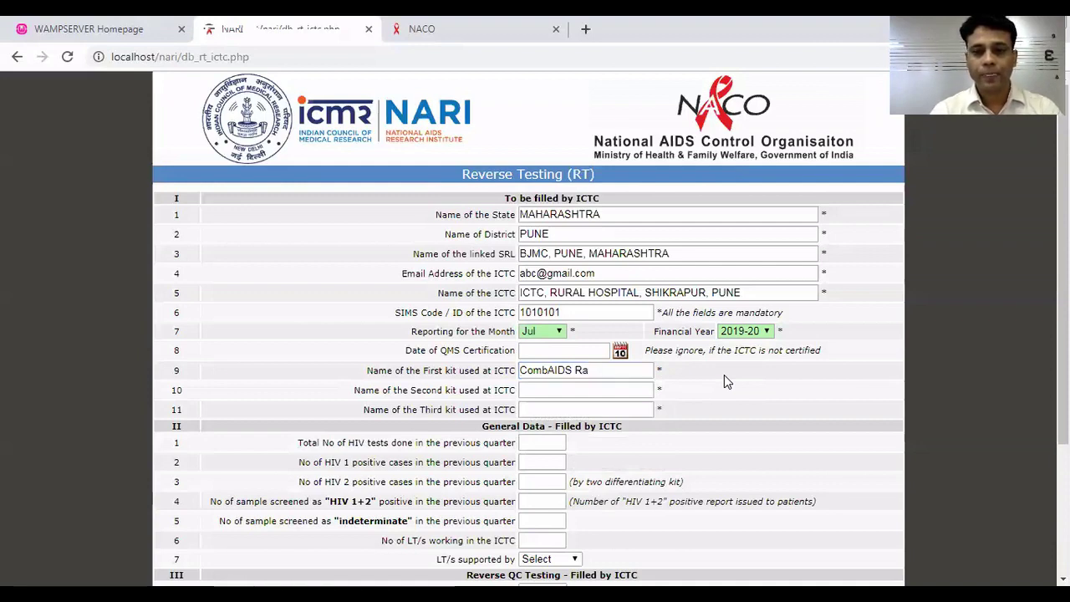
left_click(608, 370)
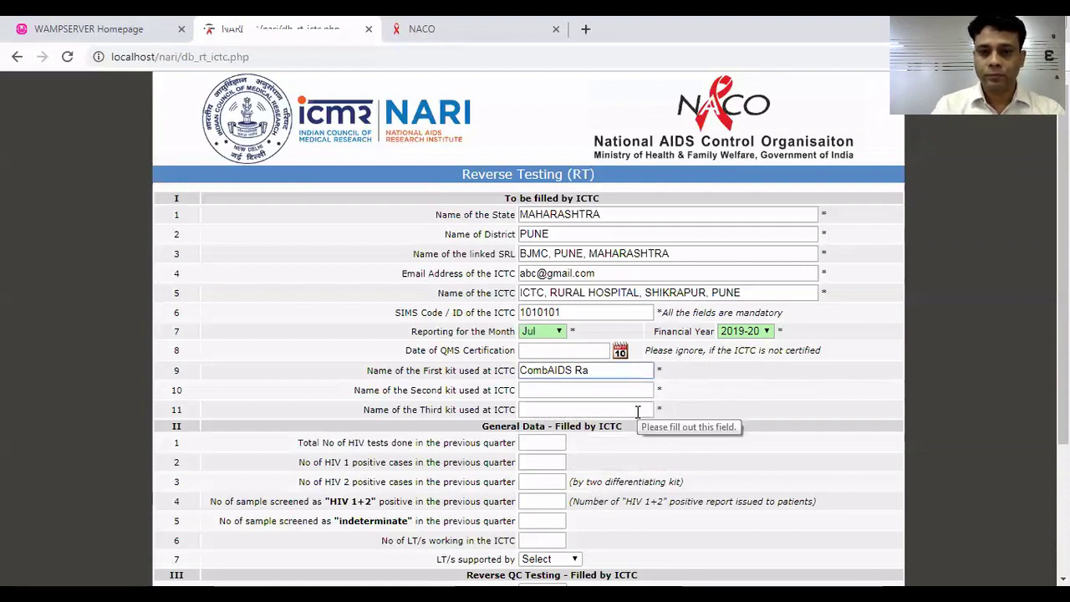
type("pid ")
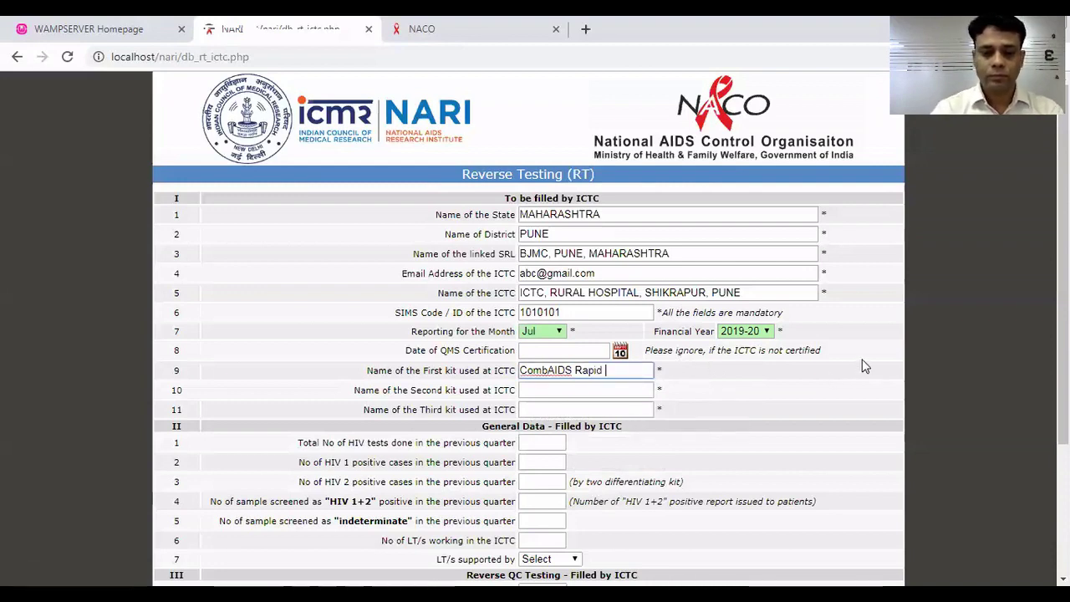
type("Test")
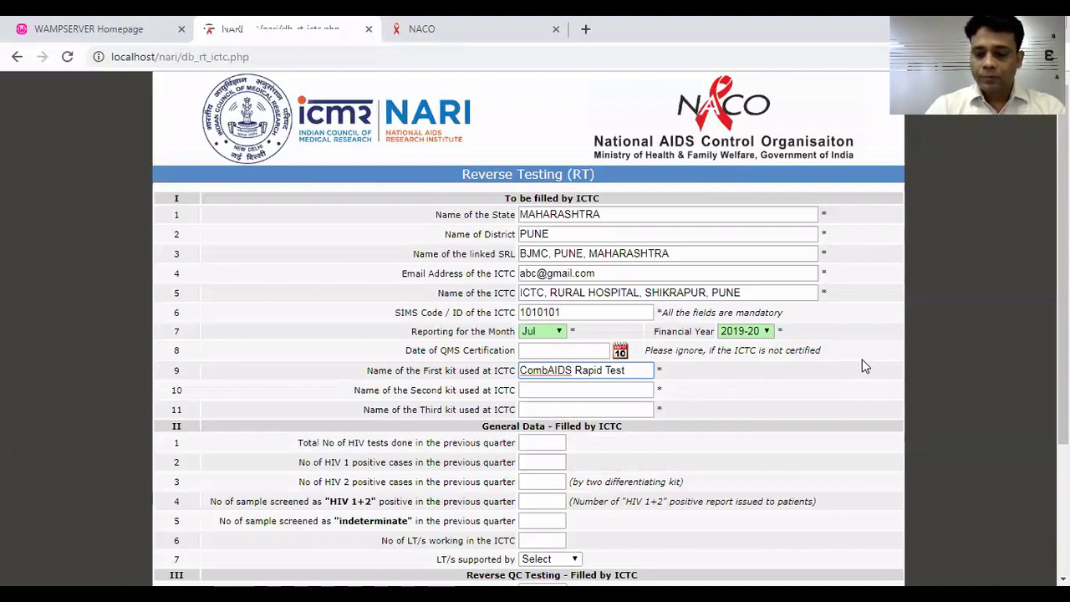
key("shift+Left")
key("shift+Left")
key("shift+Left")
key("shift+Left")
key("shift+Left")
key("shift+Left")
key("shift+Left")
key("shift+Left")
key("shift+Left")
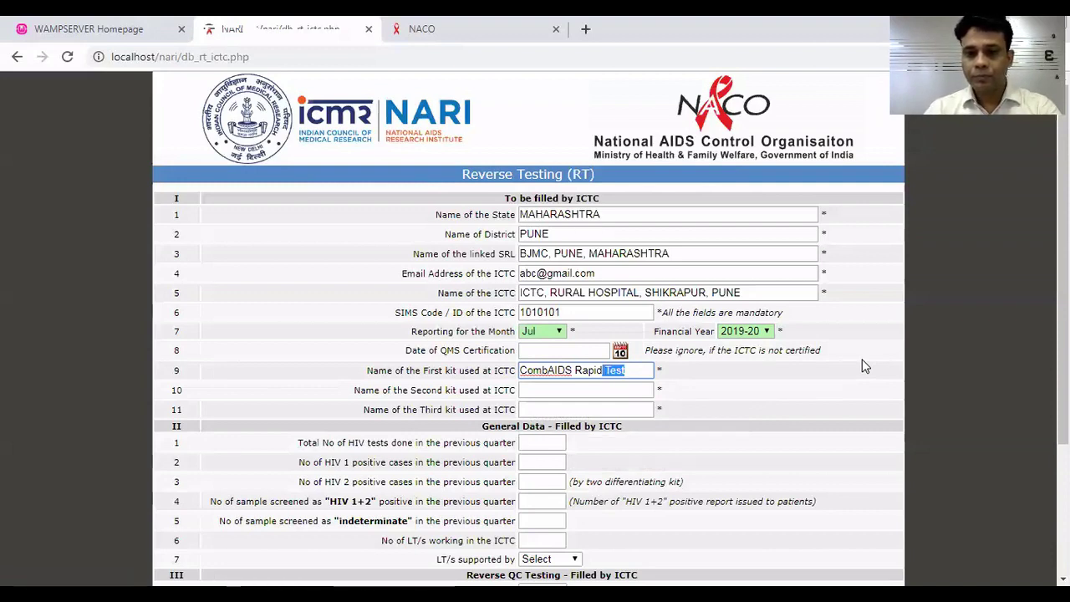
key("shift+Left")
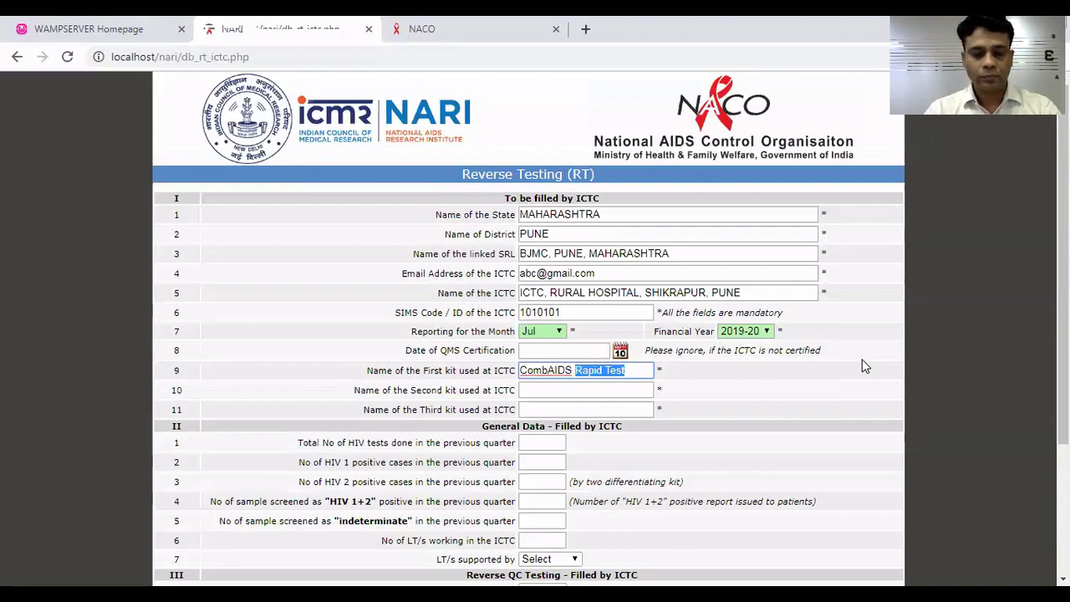
key("Right")
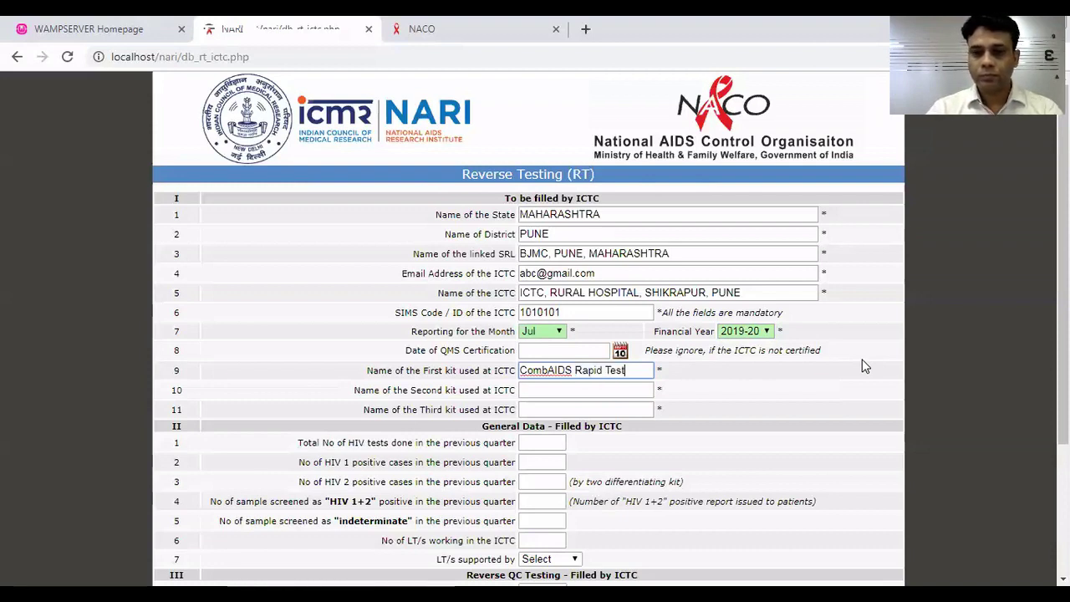
Enter 'Meriscreen Rapid Test' as the second kit and 'Signal Rapid Test' as the third.
key("Tab")
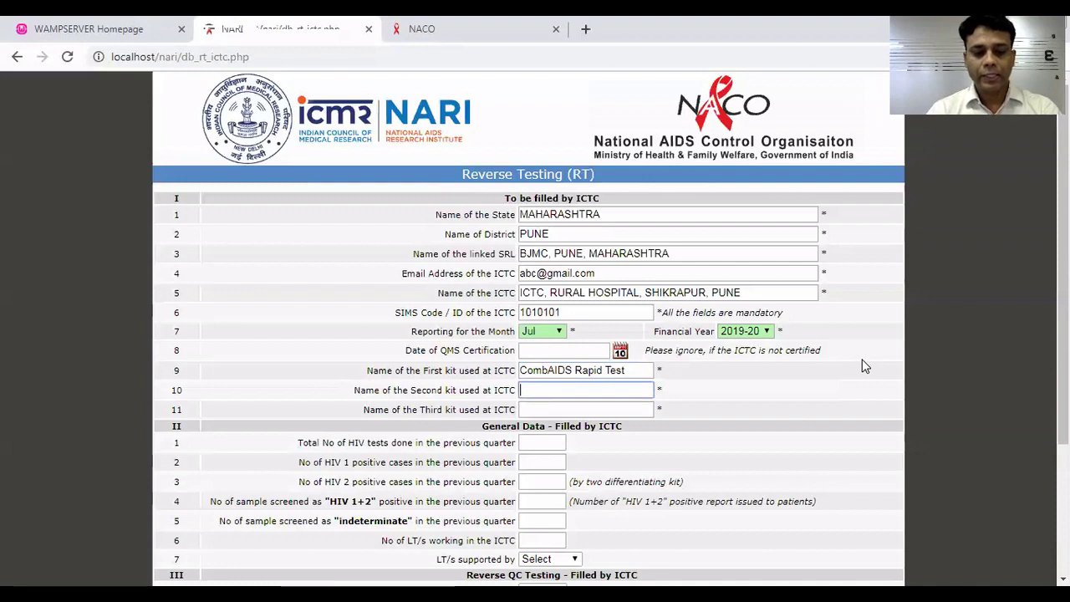
type("Meri")
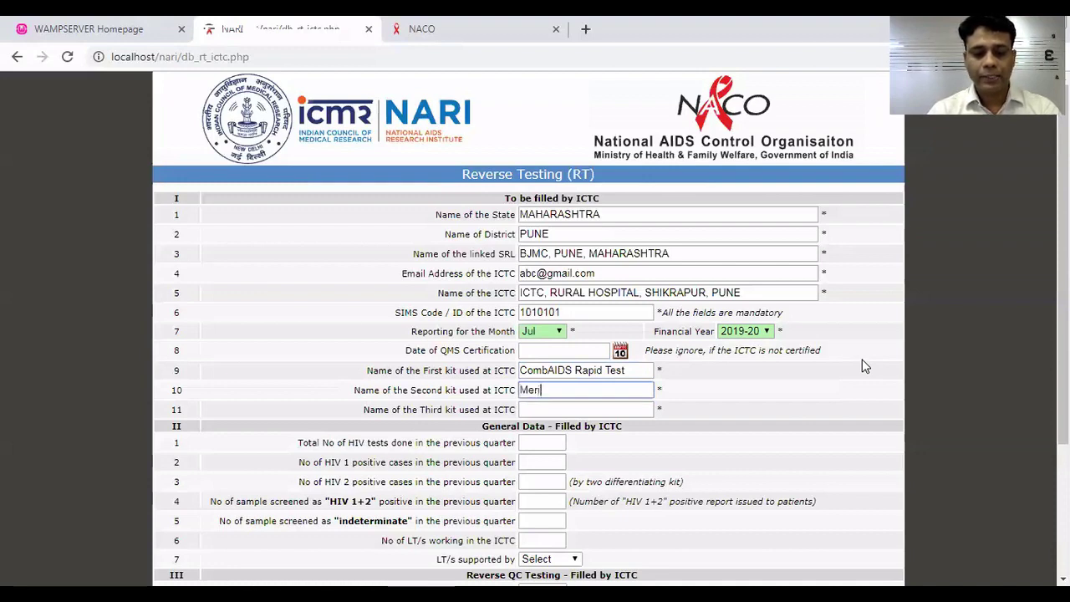
type("screen Rapid Test")
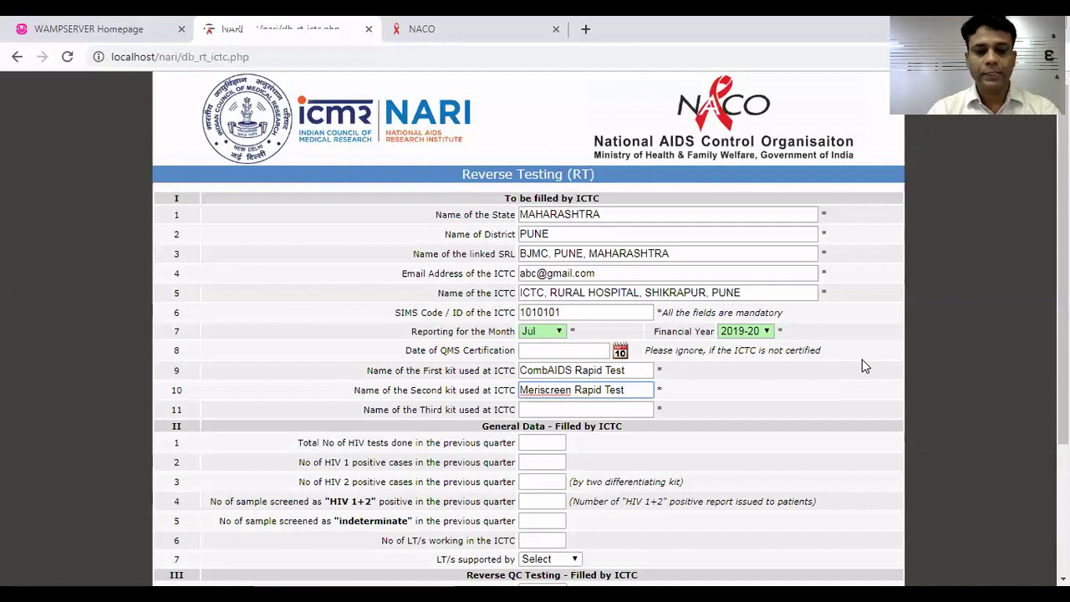
key("Tab")
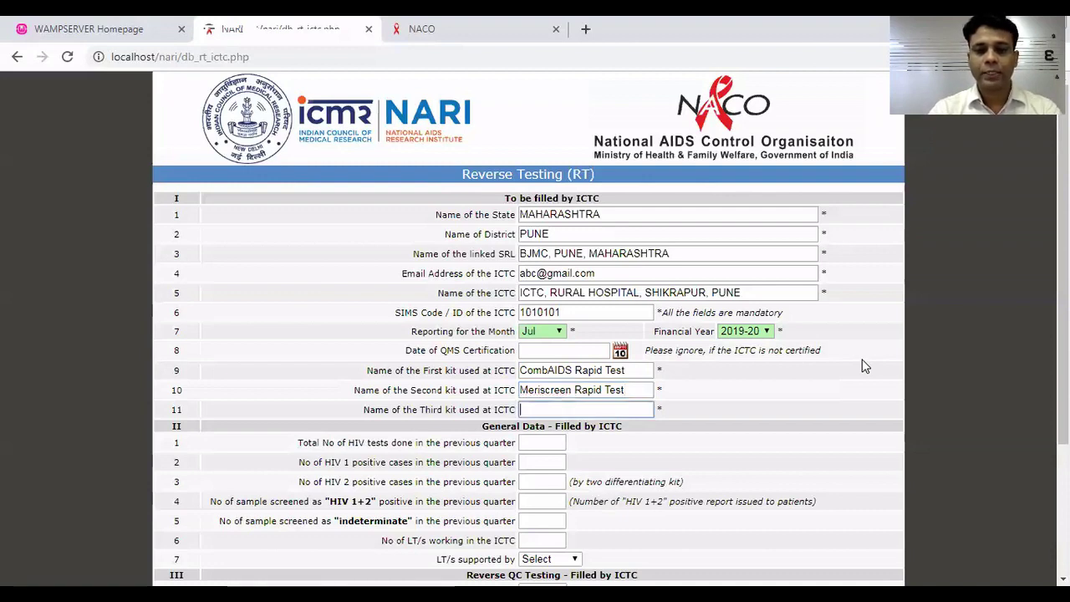
type("Sign")
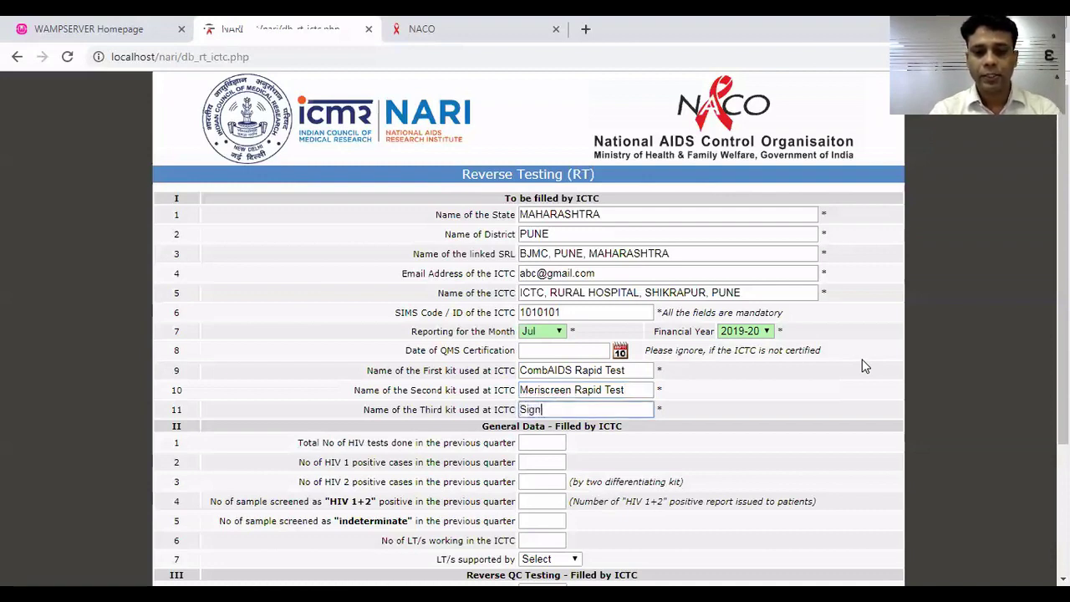
type("al Rapid Test")
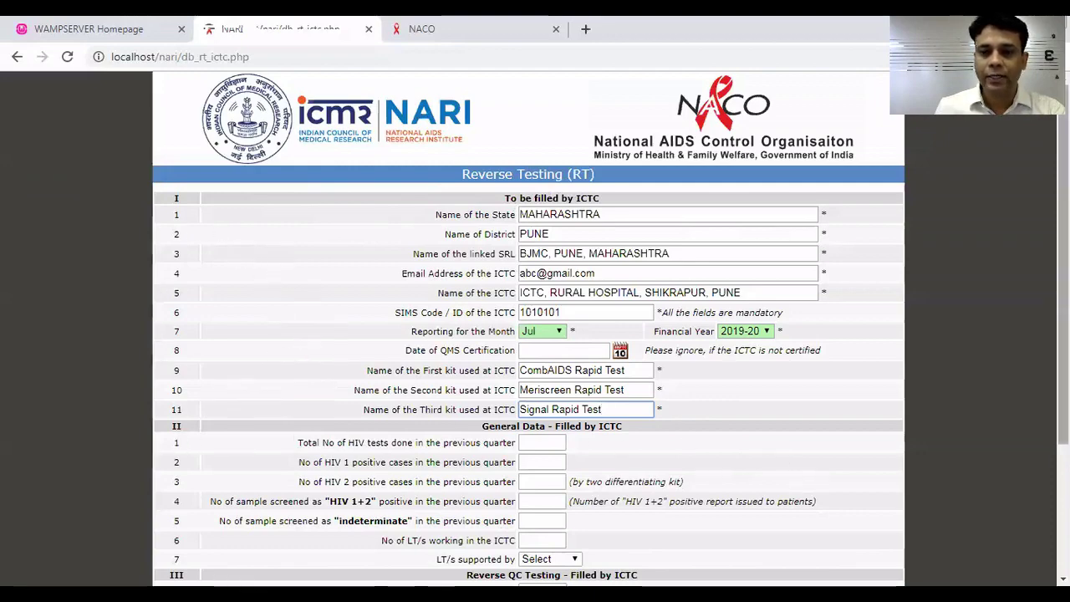
scroll(598, 422, "down", 3)
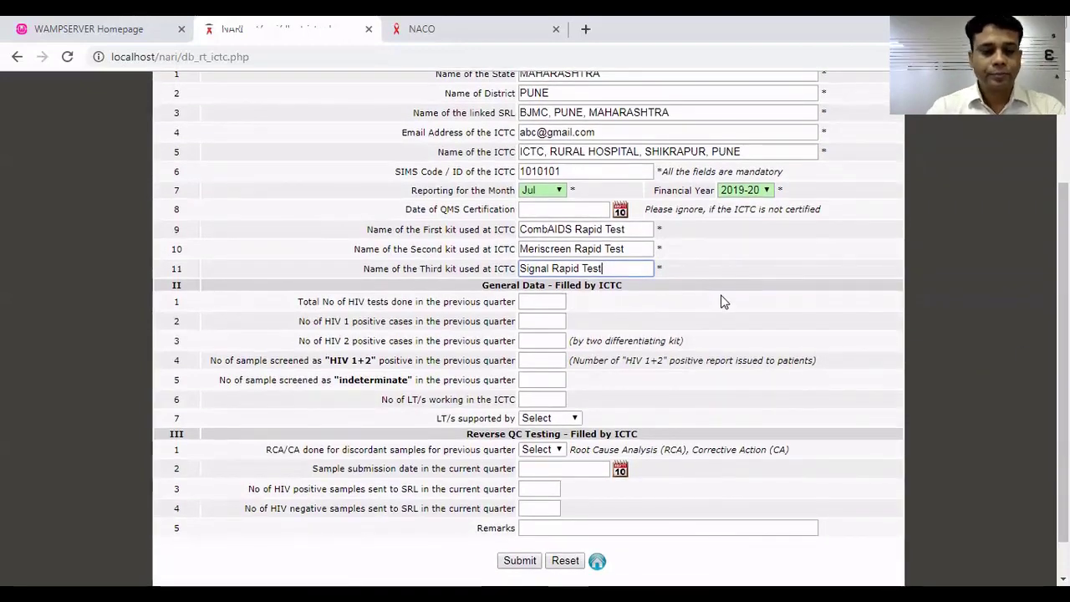
key("Tab")
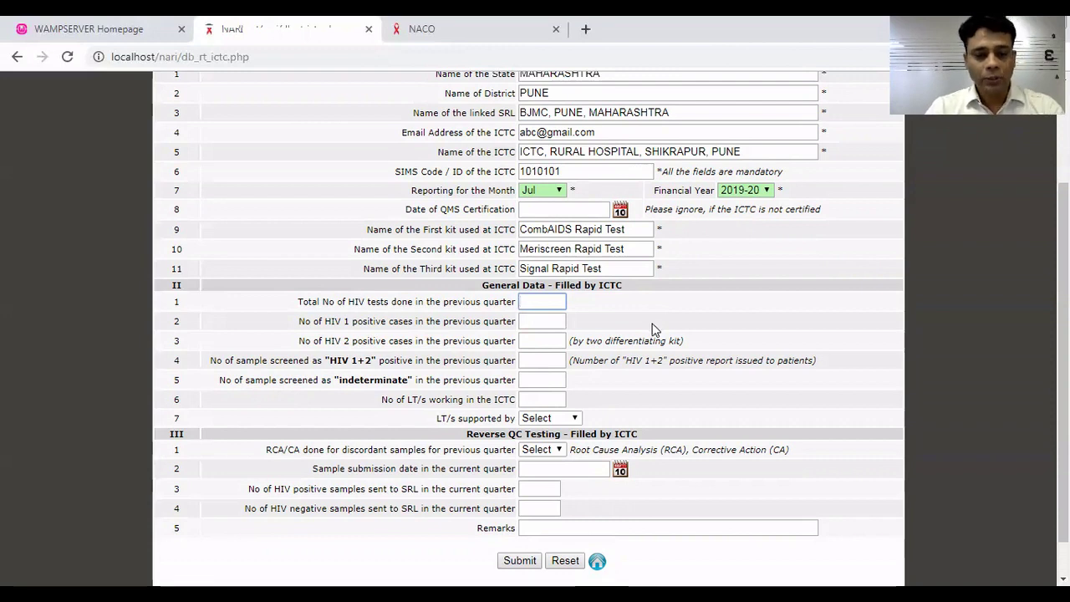
Enter 500 total HIV tests, 10 HIV-1 positives and 1 HIV-2 positive.
type("500")
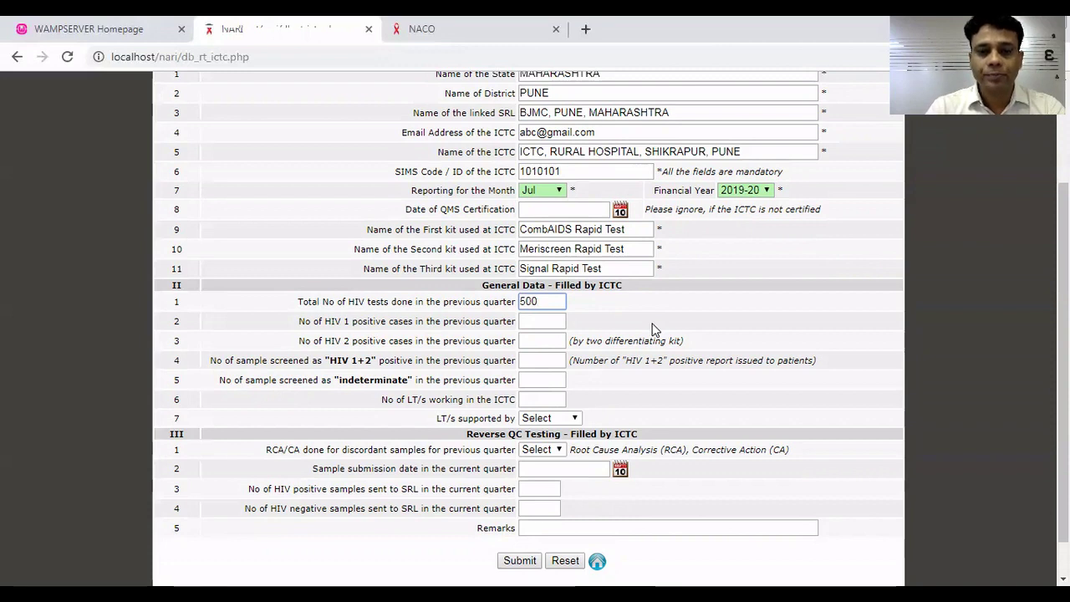
key("Tab")
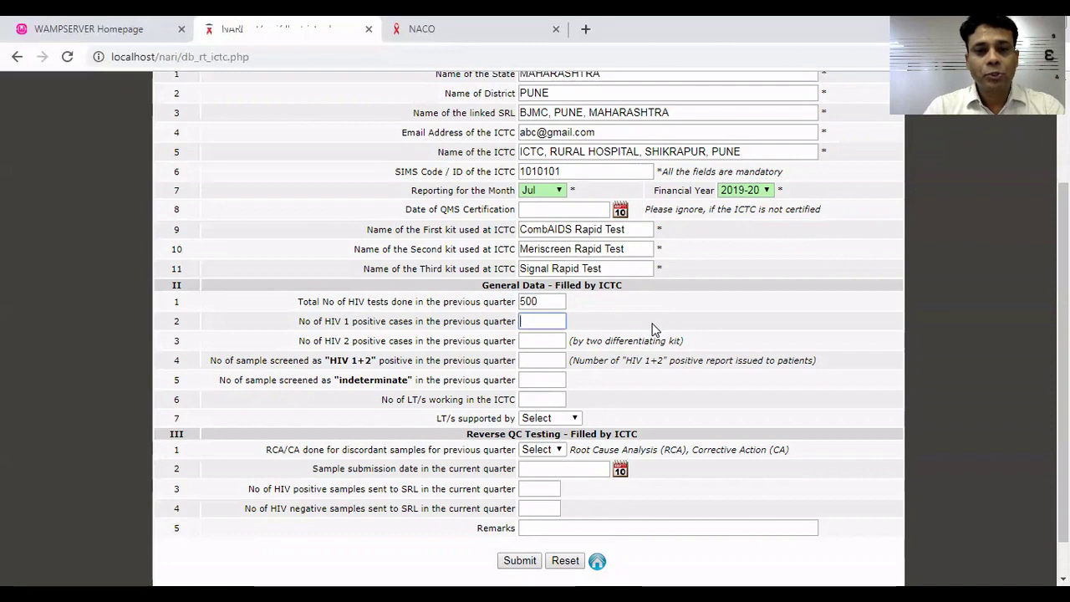
type("10")
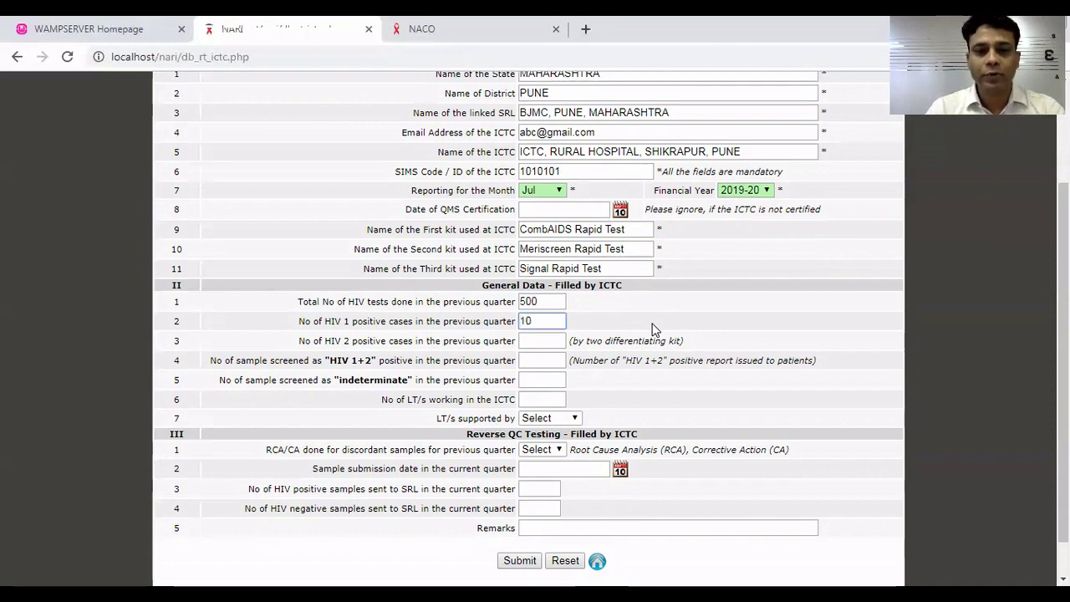
key("Tab")
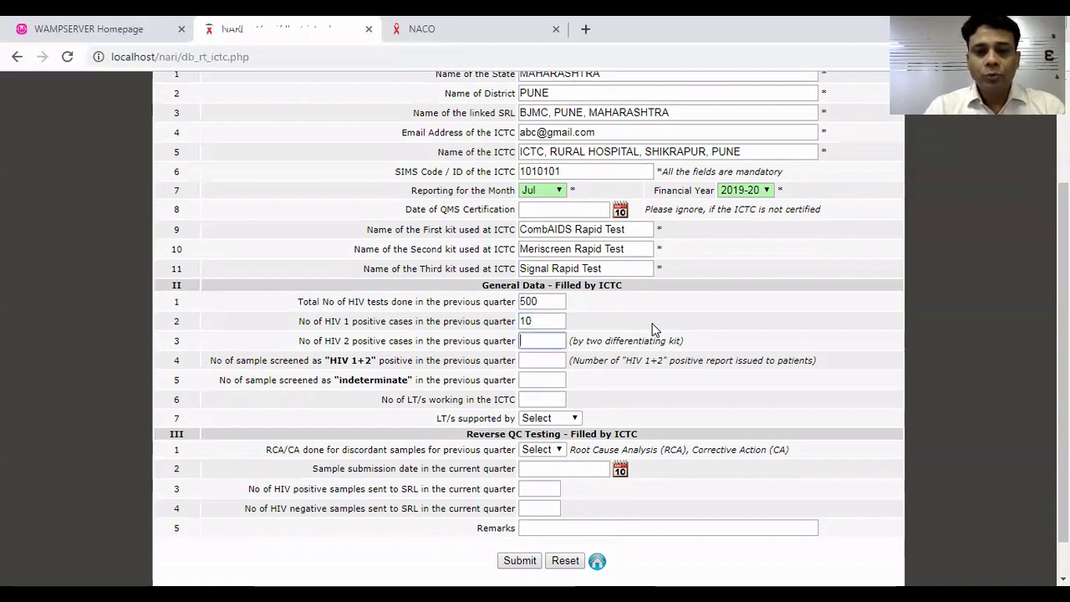
type("1")
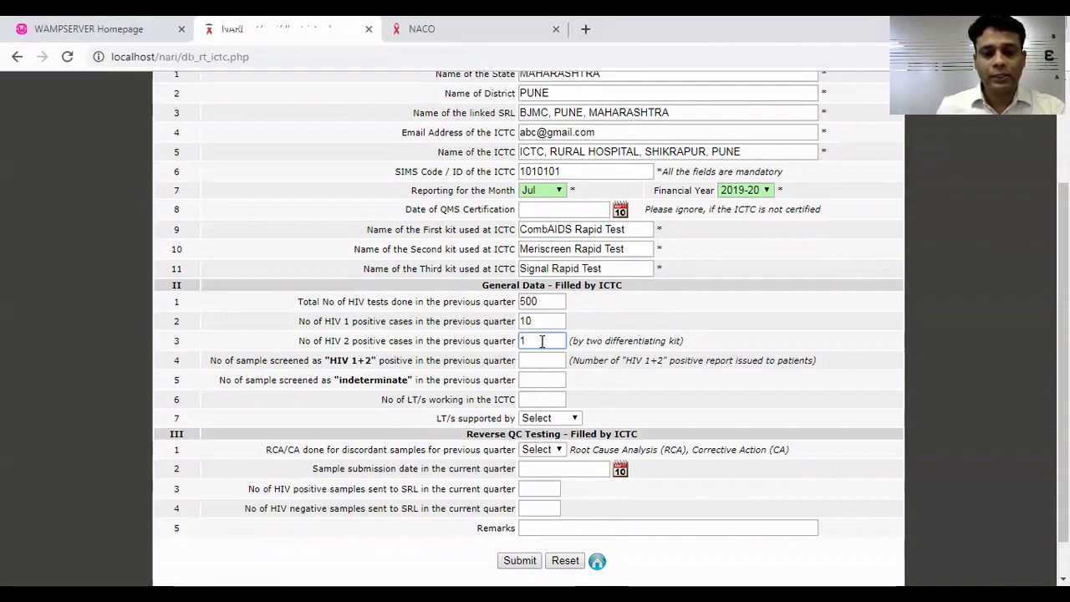
key("Tab")
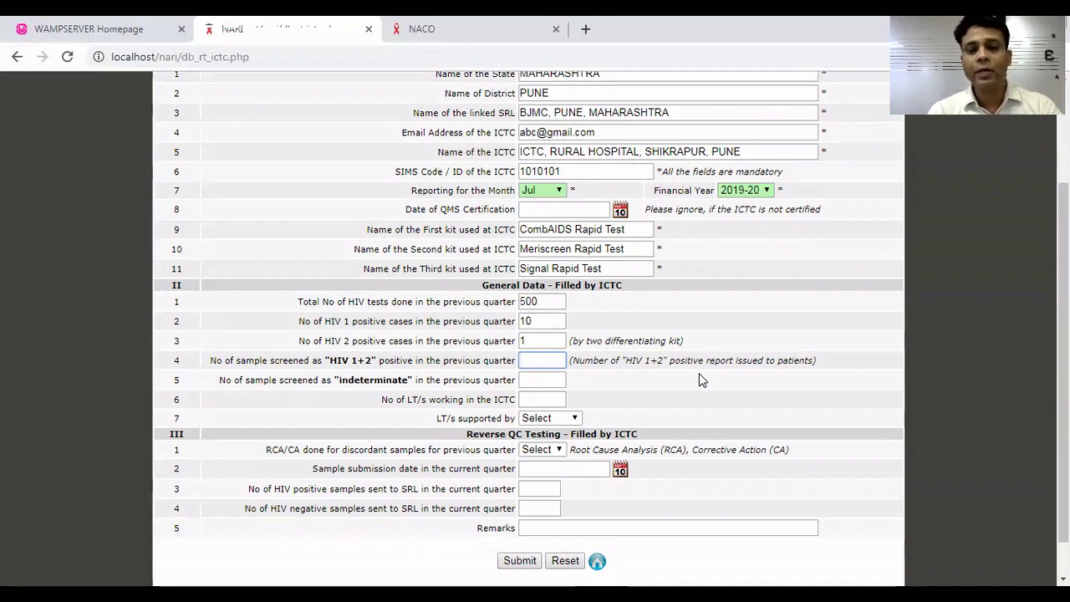
Record 1 HIV 1+2 positive sample, 1 indeterminate sample and 2 LTs working.
type("1")
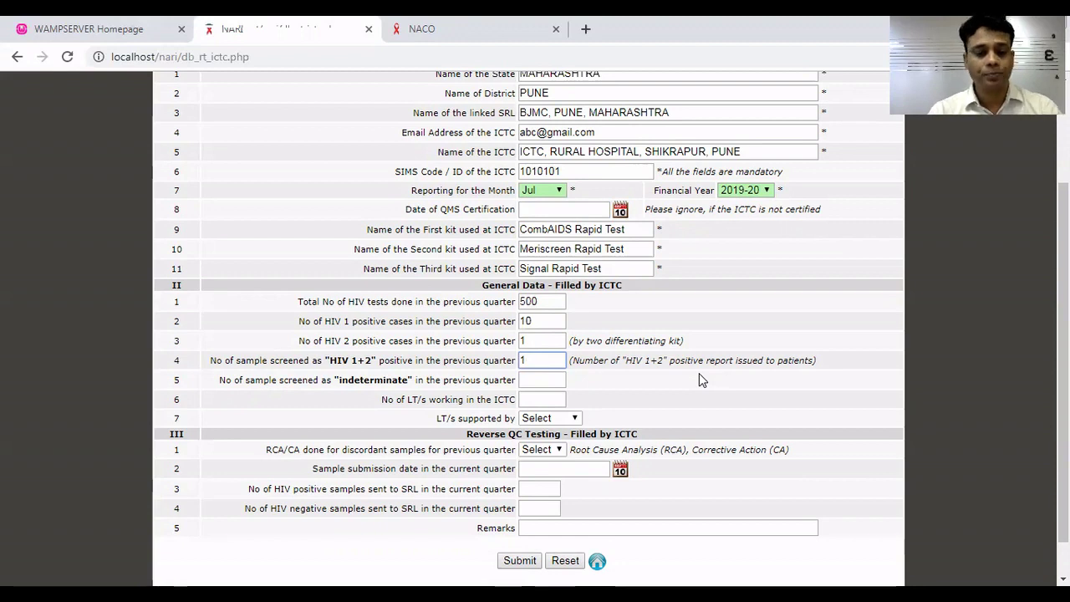
key("Tab")
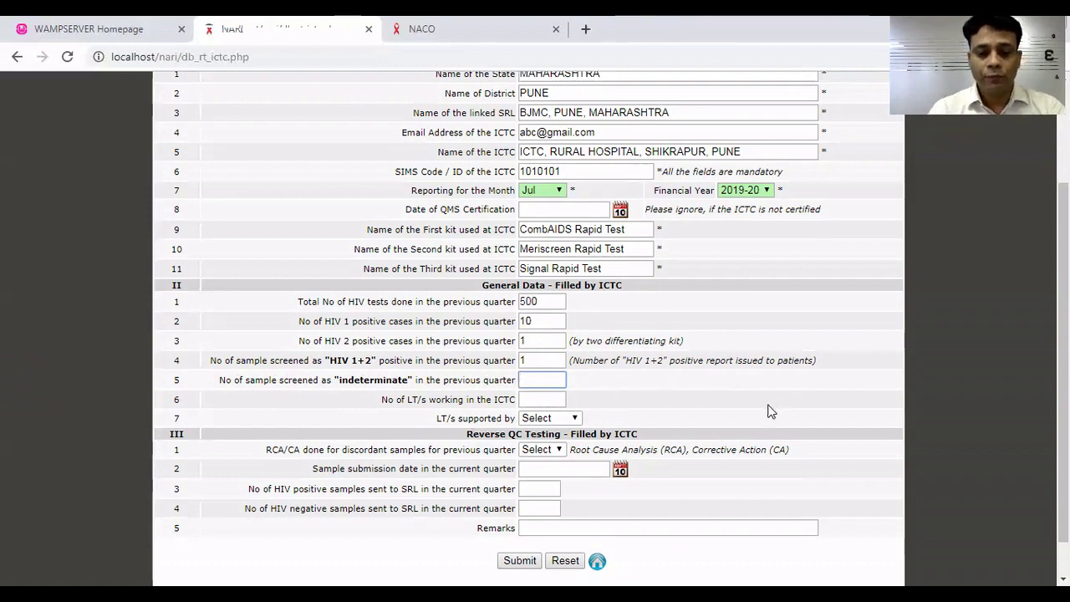
type("1")
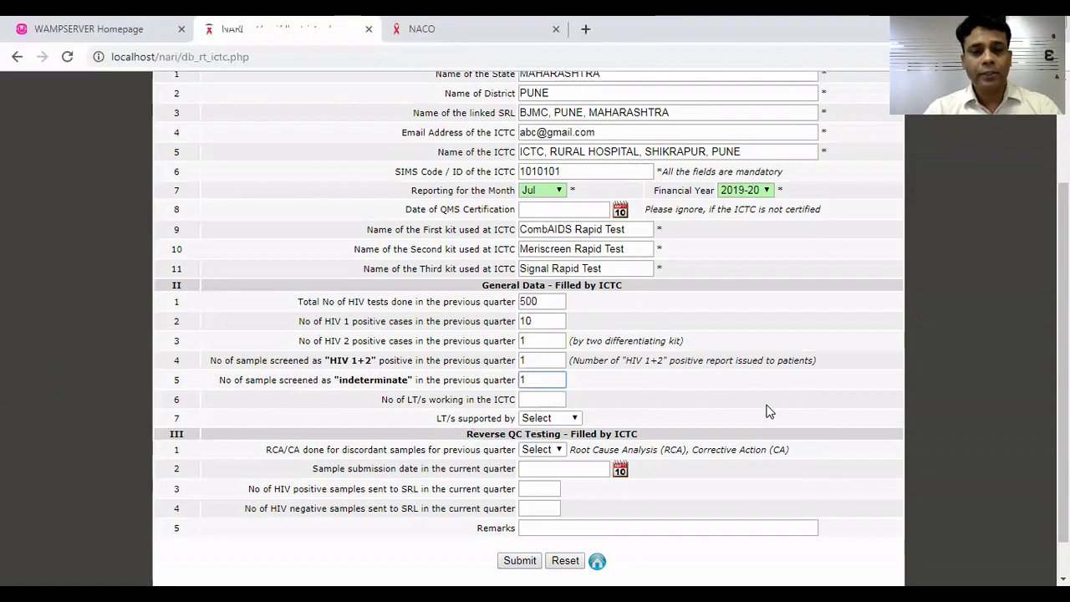
key("Tab")
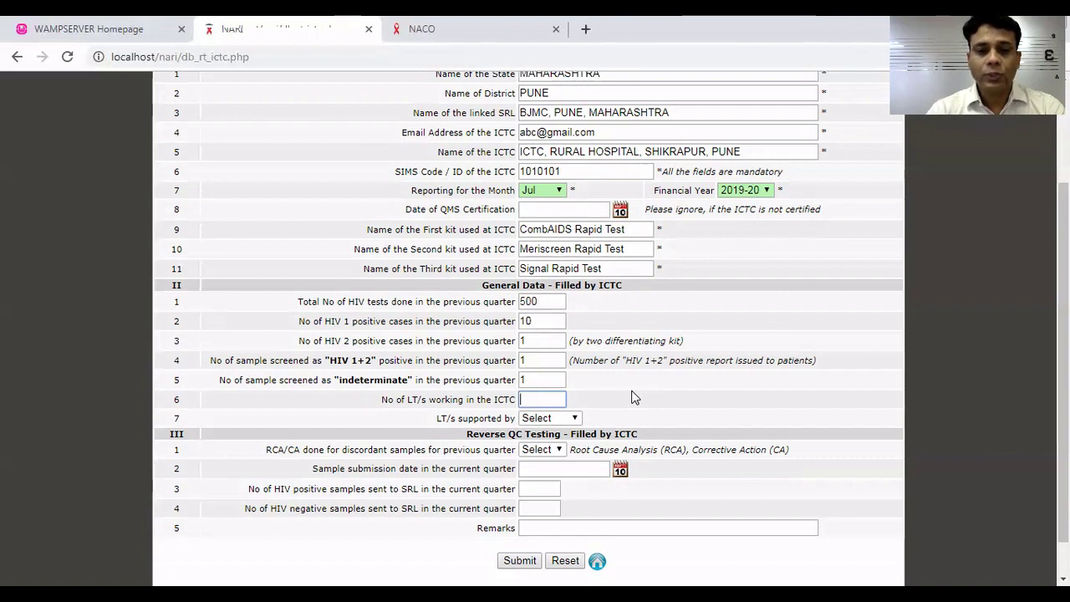
type("1")
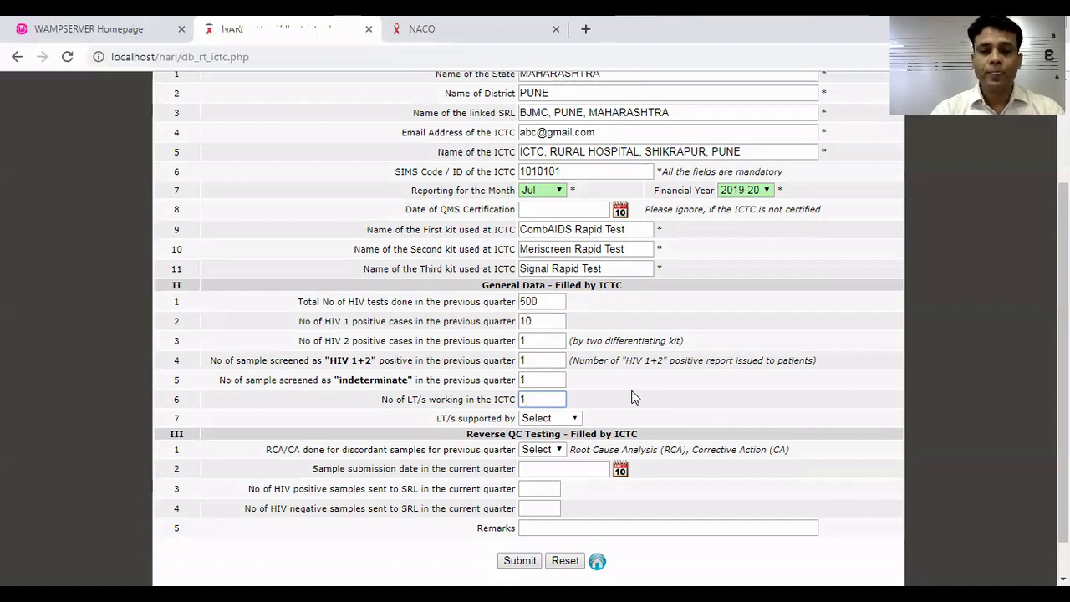
key("BackSpace")
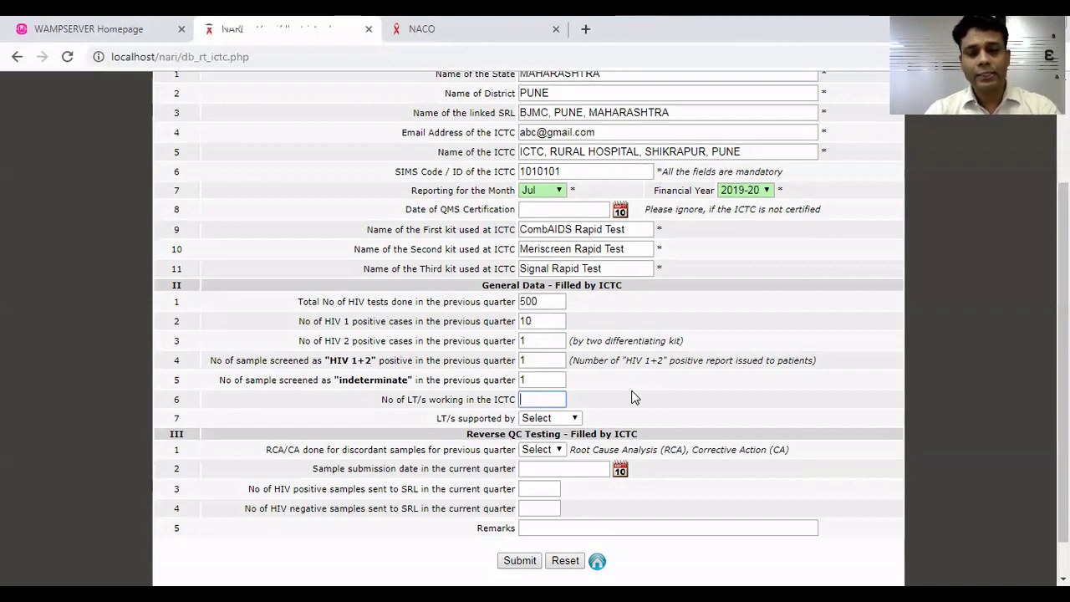
type("2")
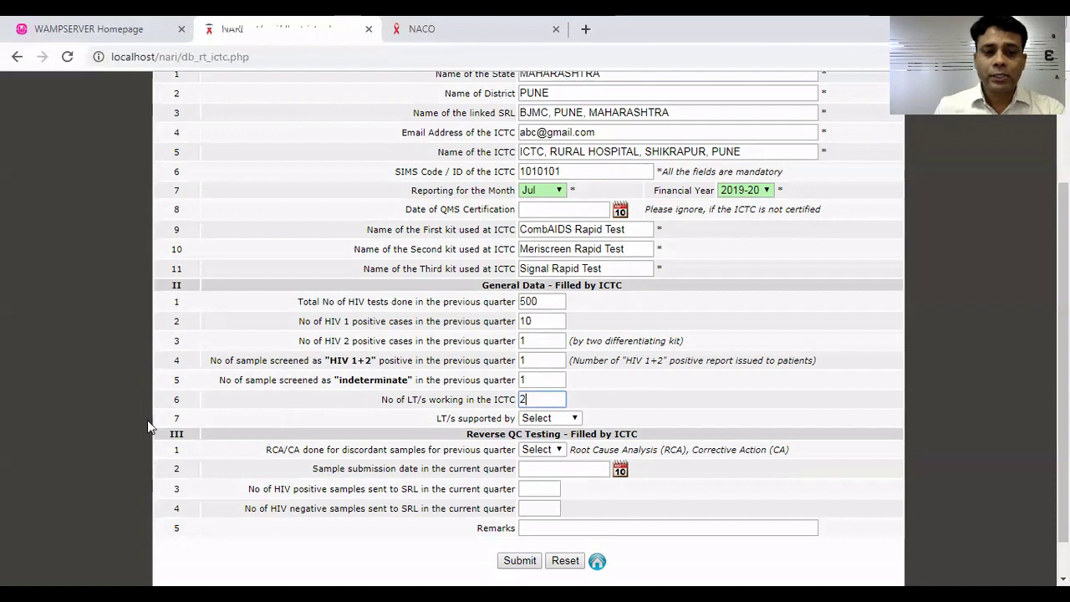
Choose NACO in the 'LT/s supported by' dropdown and recheck the available options.
left_click(573, 420)
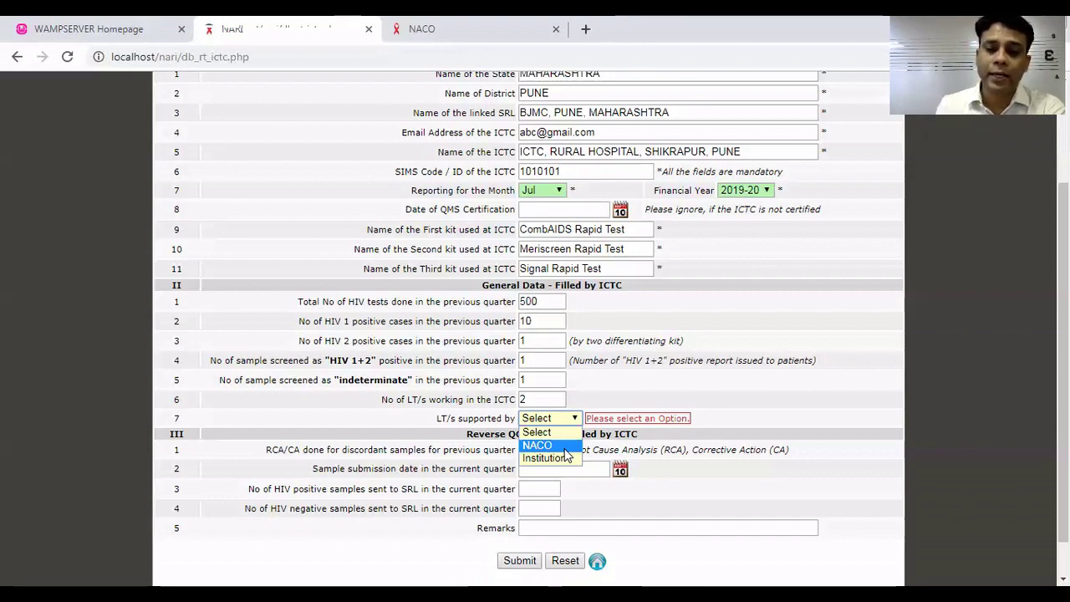
left_click(565, 451)
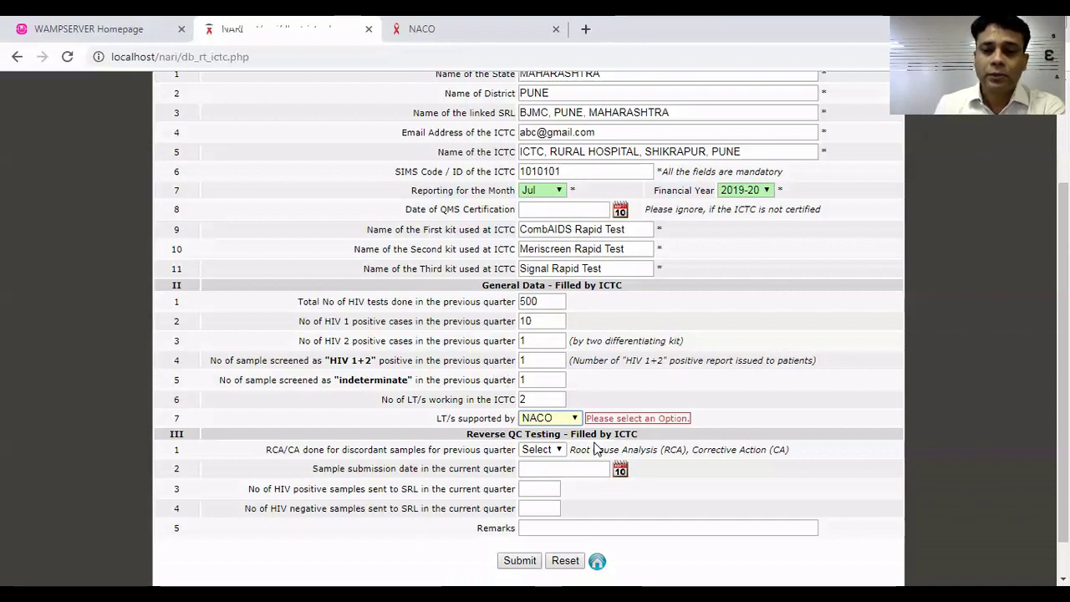
left_click(575, 421)
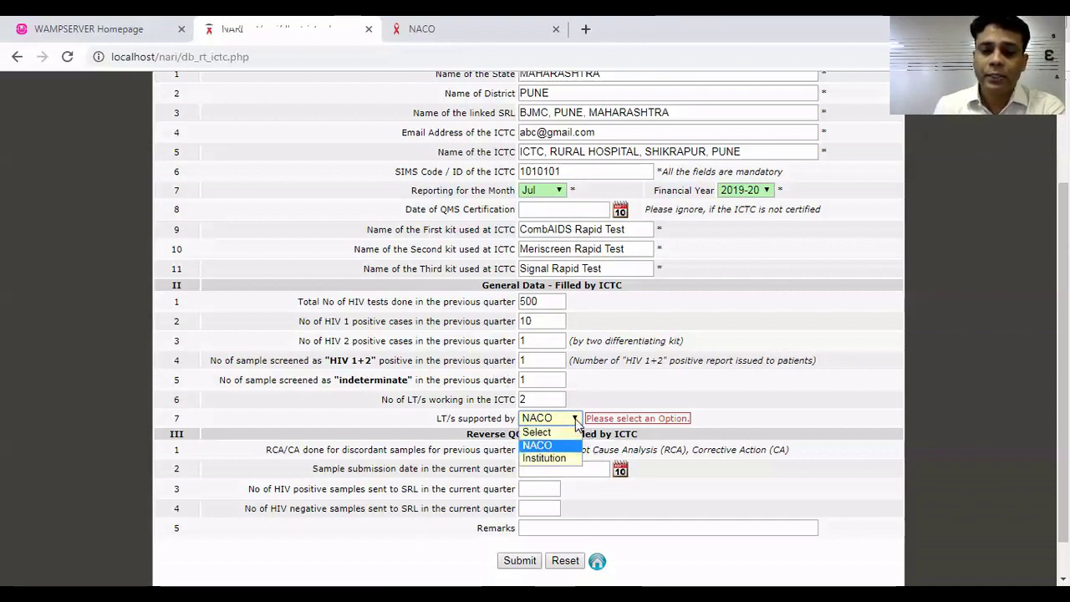
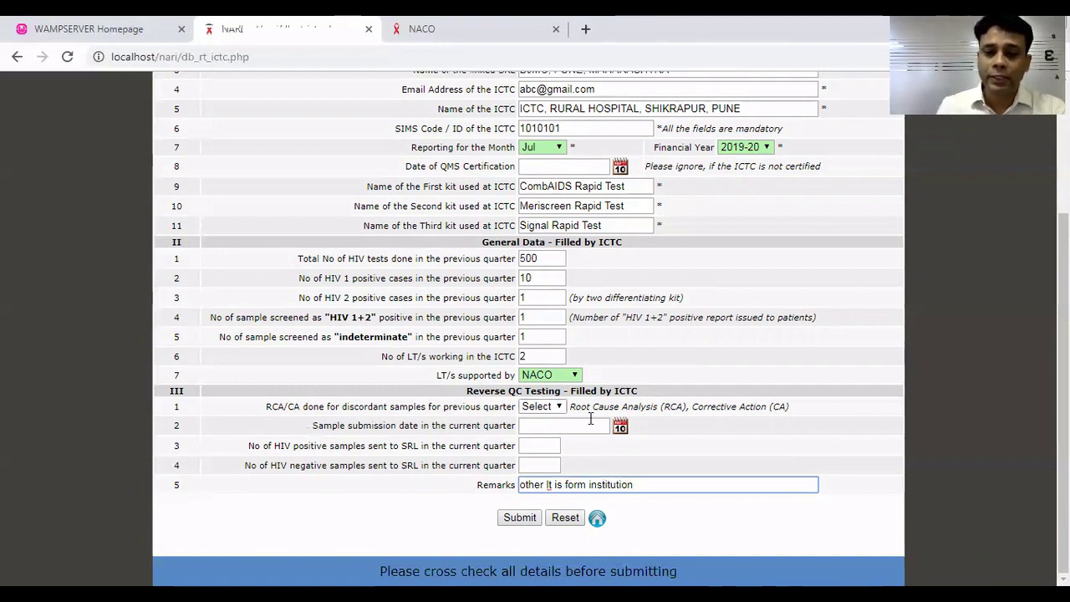
Set RCA/CA for discordant samples to NA and the sample submission date to 2019/07/22.
left_click(540, 410)
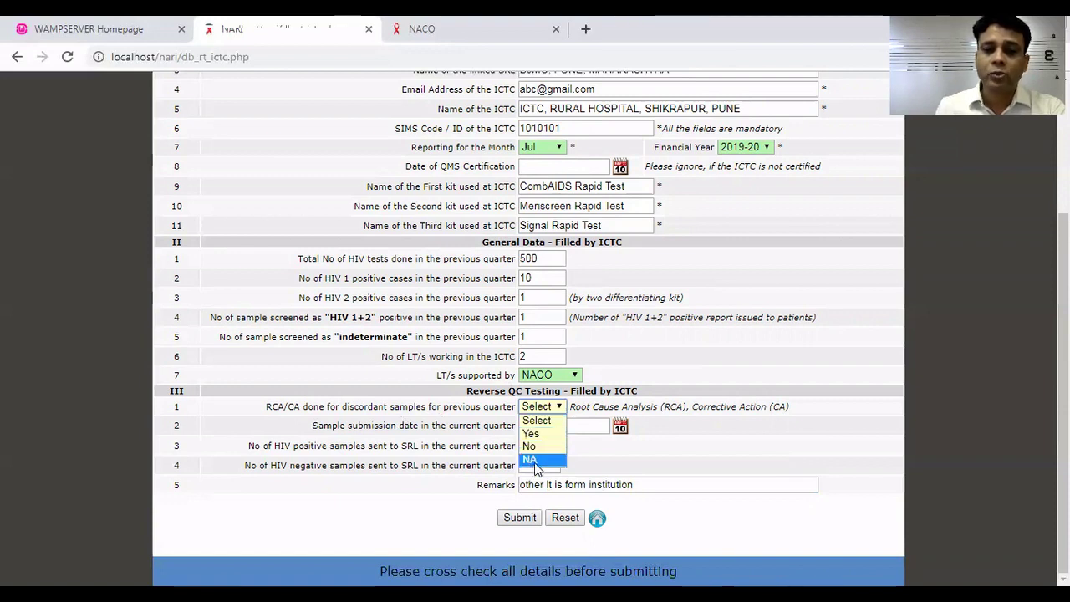
left_click(538, 461)
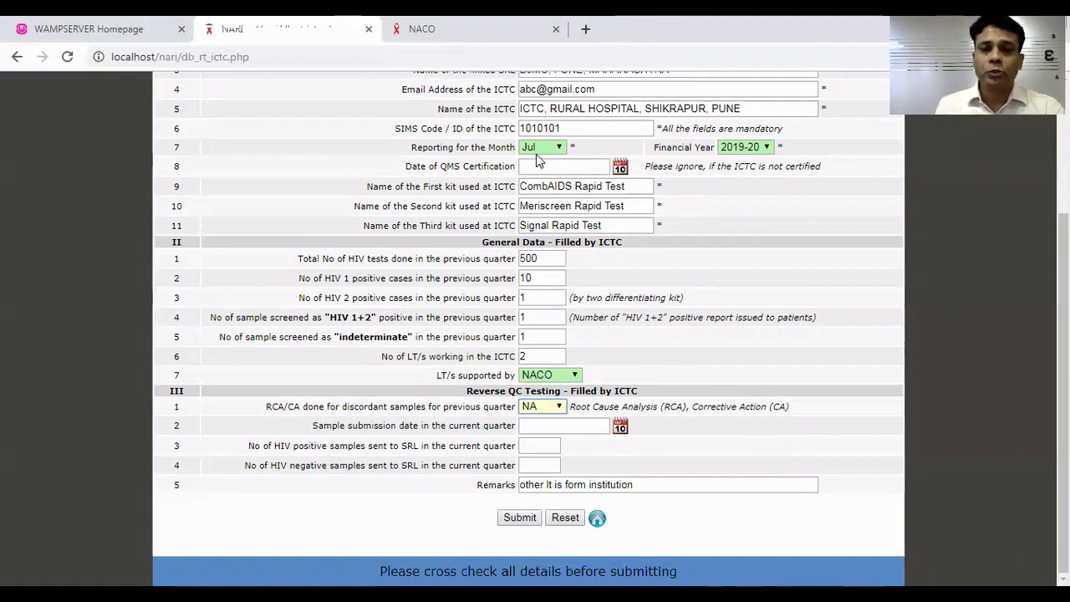
left_click(619, 428)
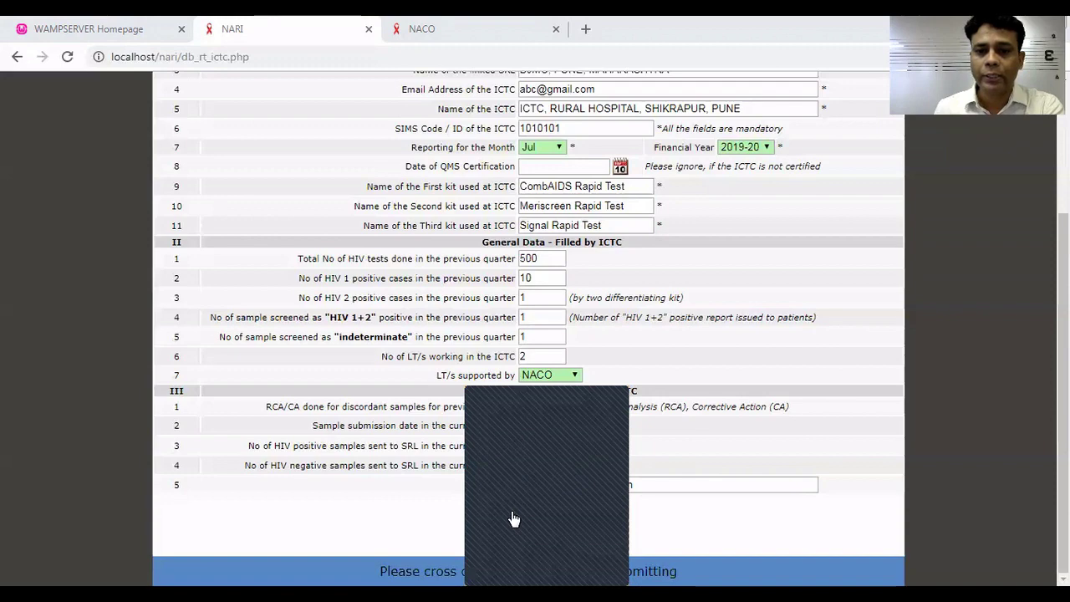
left_click(513, 518)
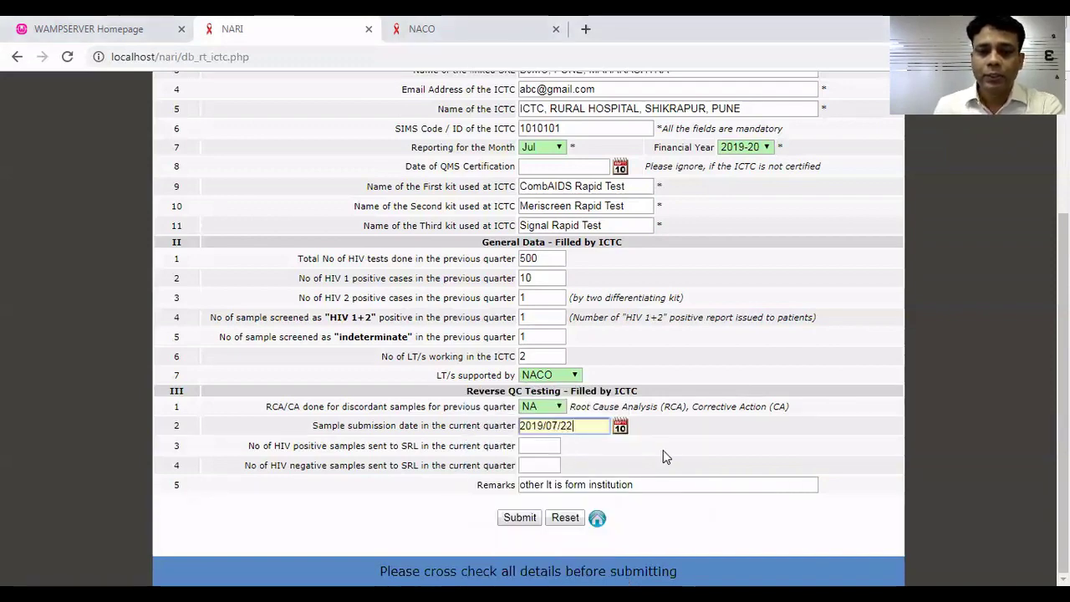
key("Tab")
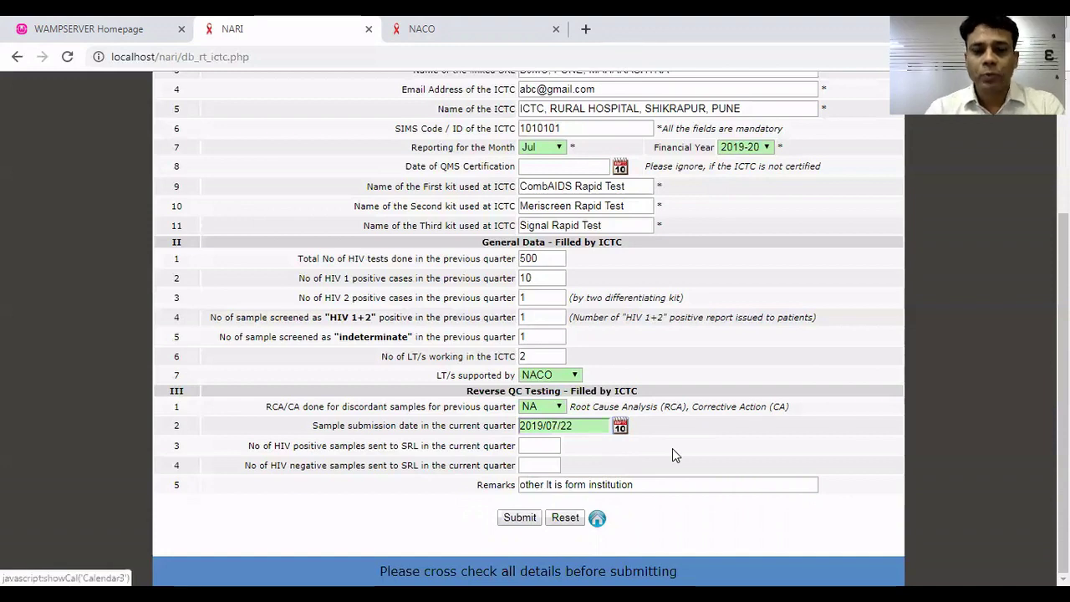
Enter 2 HIV positive and 10 HIV negative samples sent to SRL.
key("Tab")
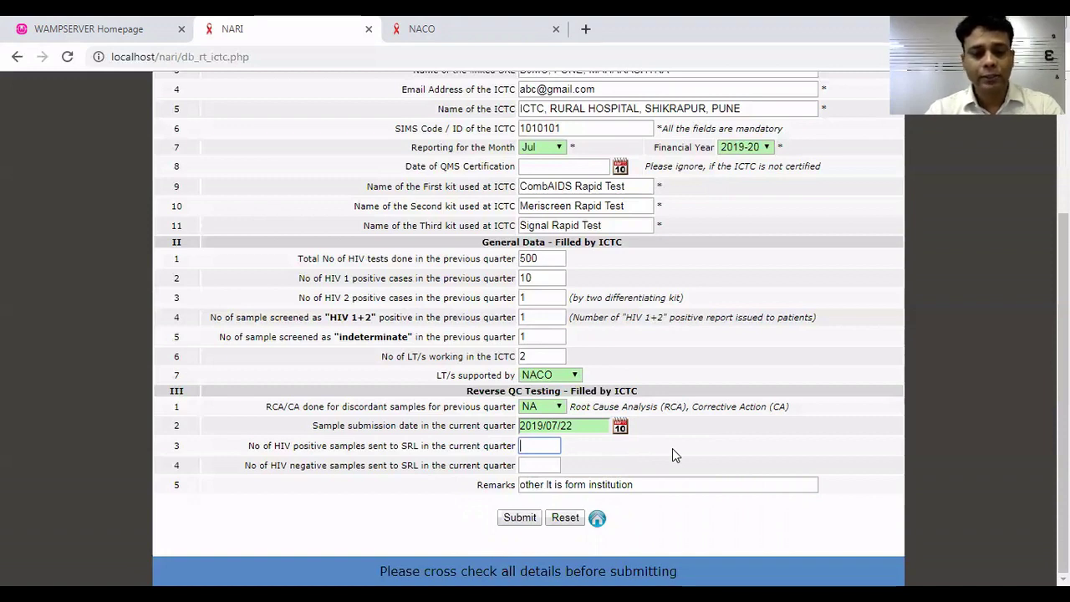
type("2")
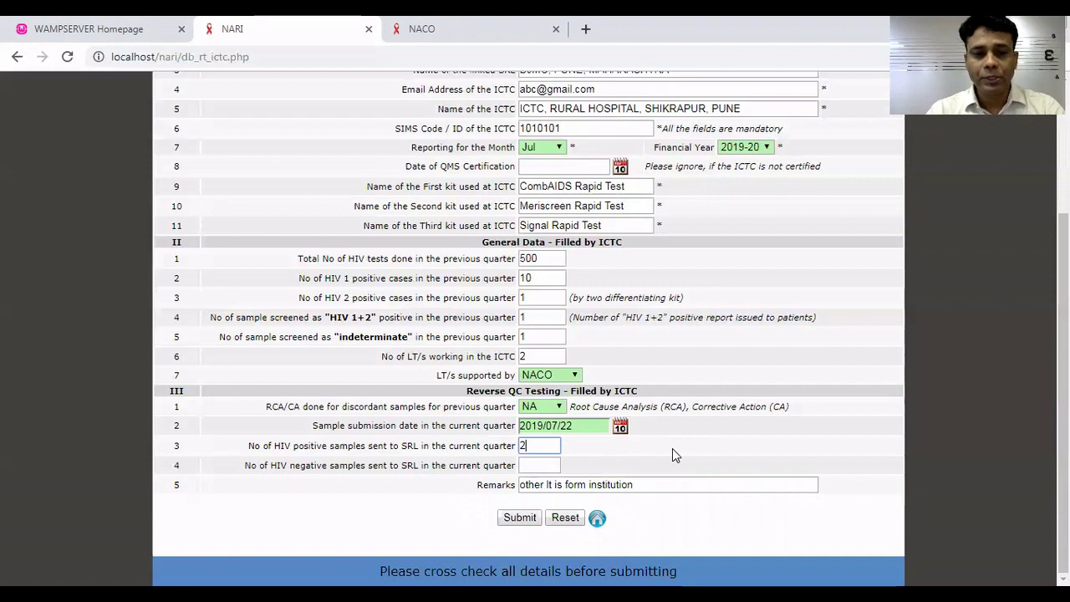
key("Tab")
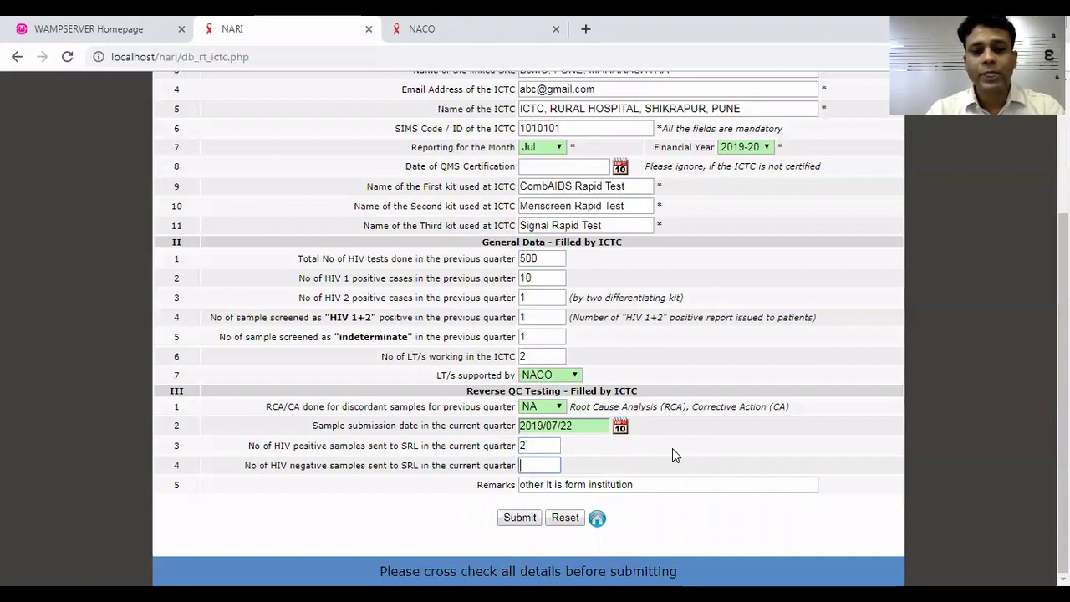
type("10")
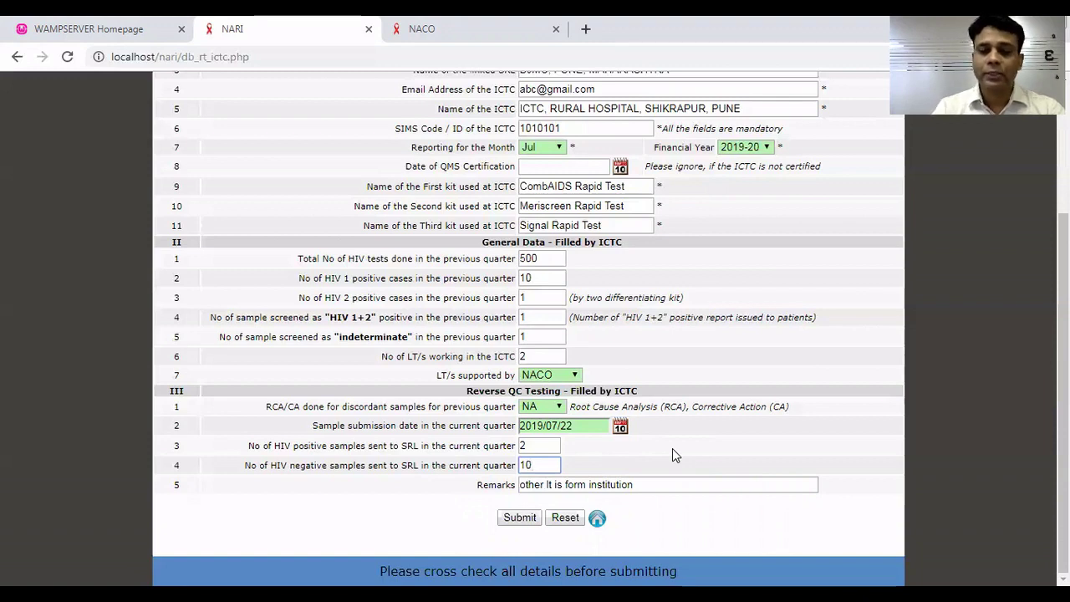
left_click(660, 488)
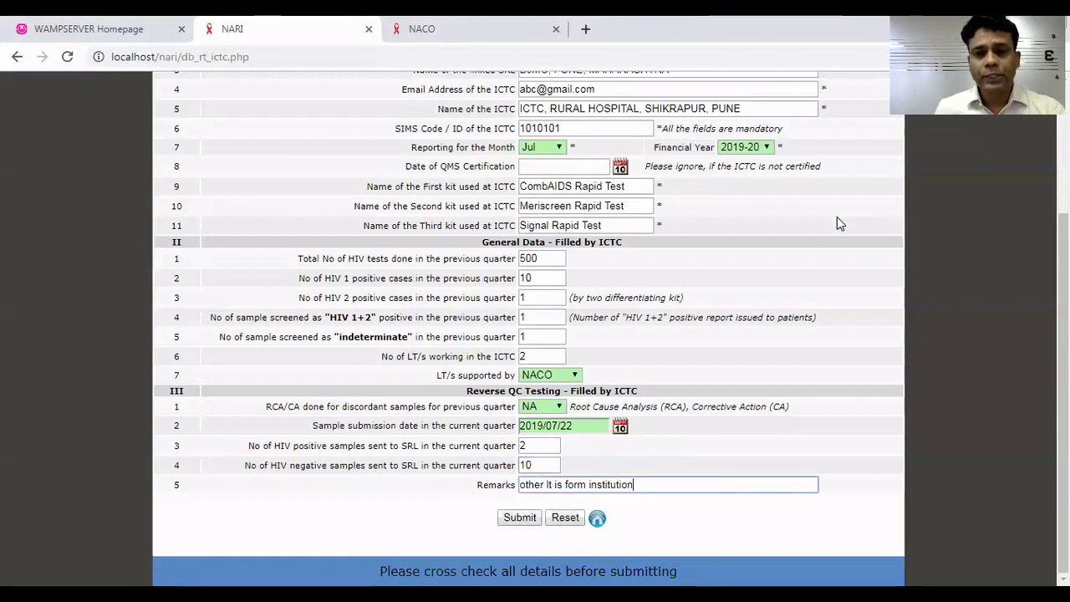
Review the completed Reverse Testing form and submit the report.
scroll(1062, 376, "up", 2)
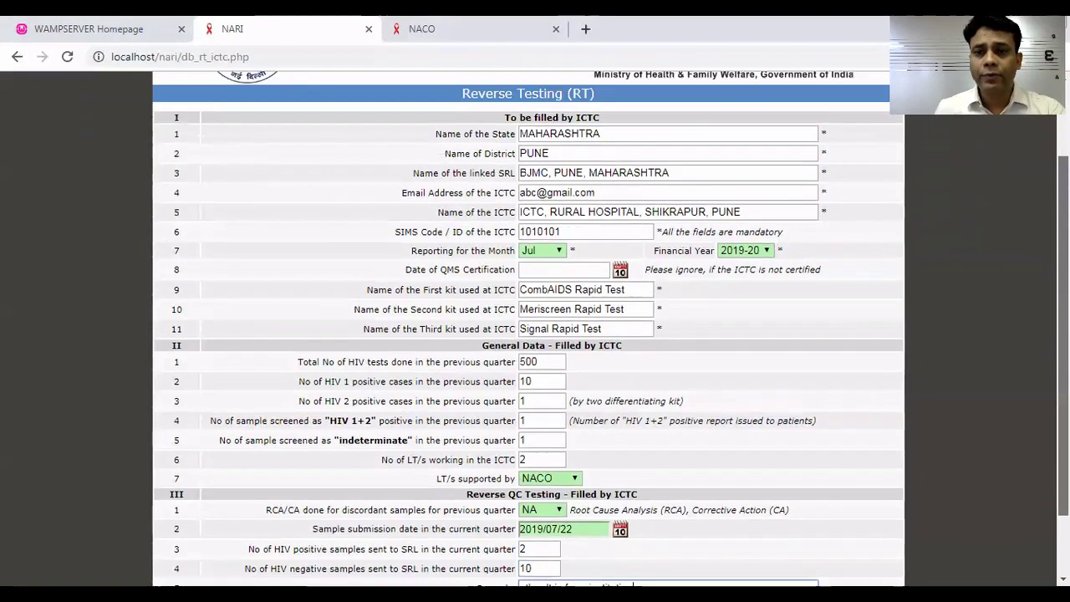
scroll(535, 335, "up", 1)
scroll(535, 334, "down", 3)
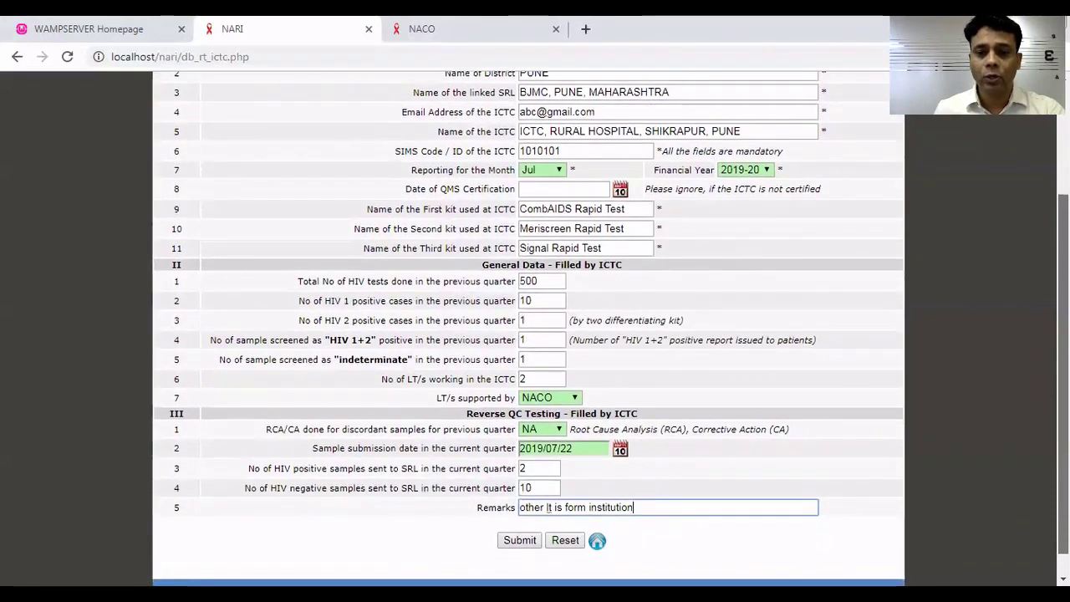
scroll(535, 334, "down", 1)
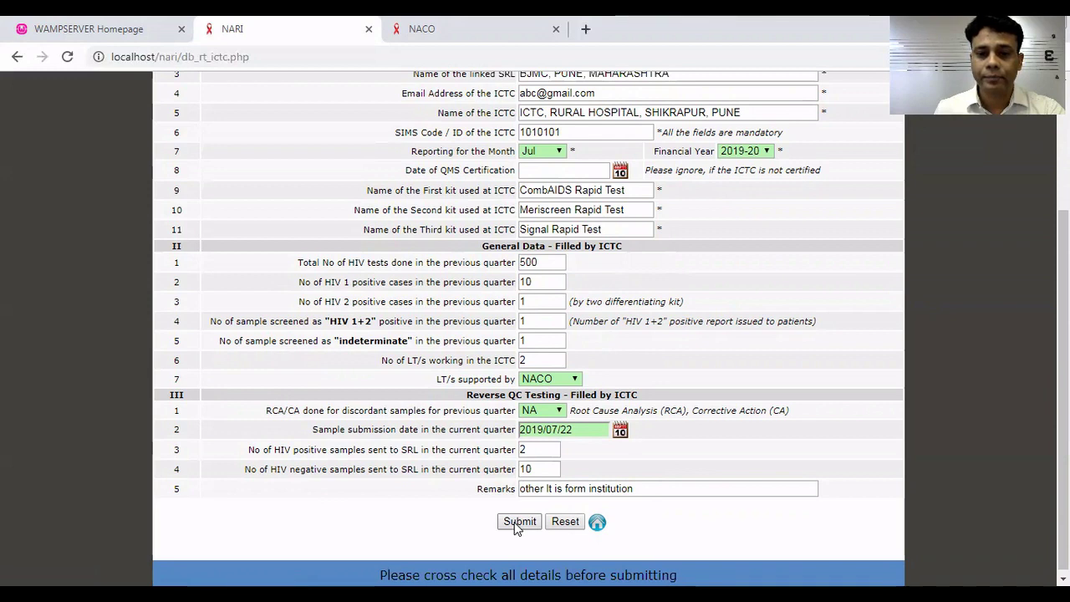
left_click(518, 521)
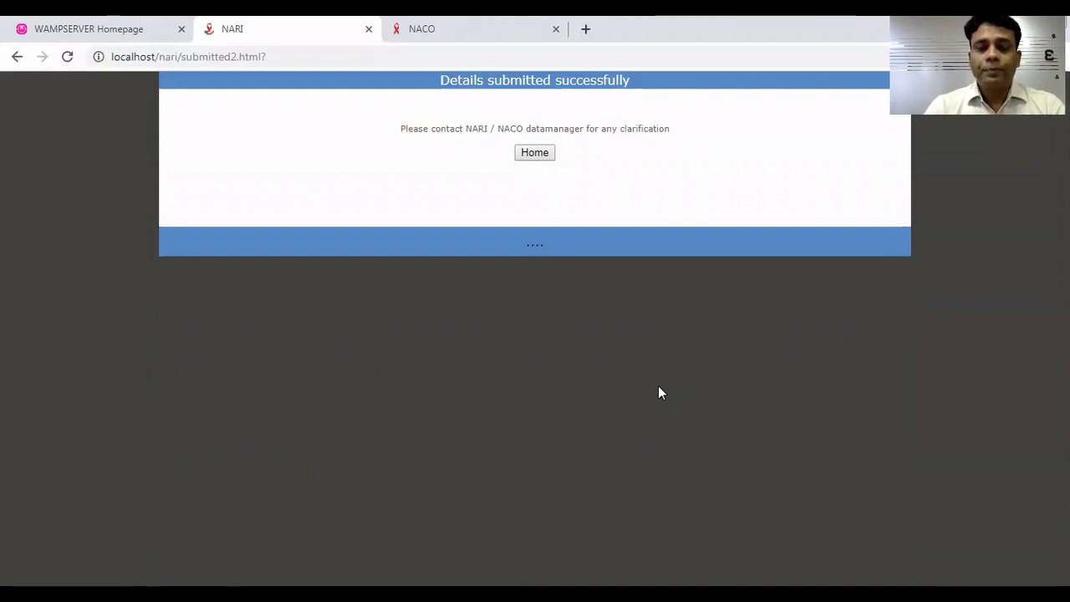
Go from the success page back to the ICTC facility home dashboard.
left_click(535, 155)
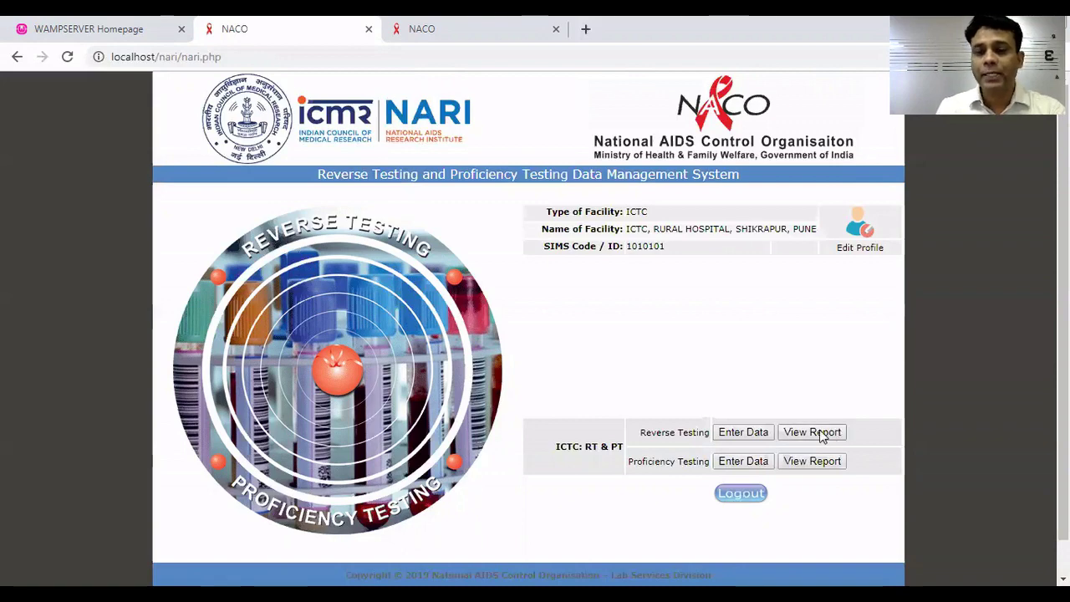
Search the Reverse Testing reports for Jul 2019-20 to list the submitted ICTC report.
left_click(811, 432)
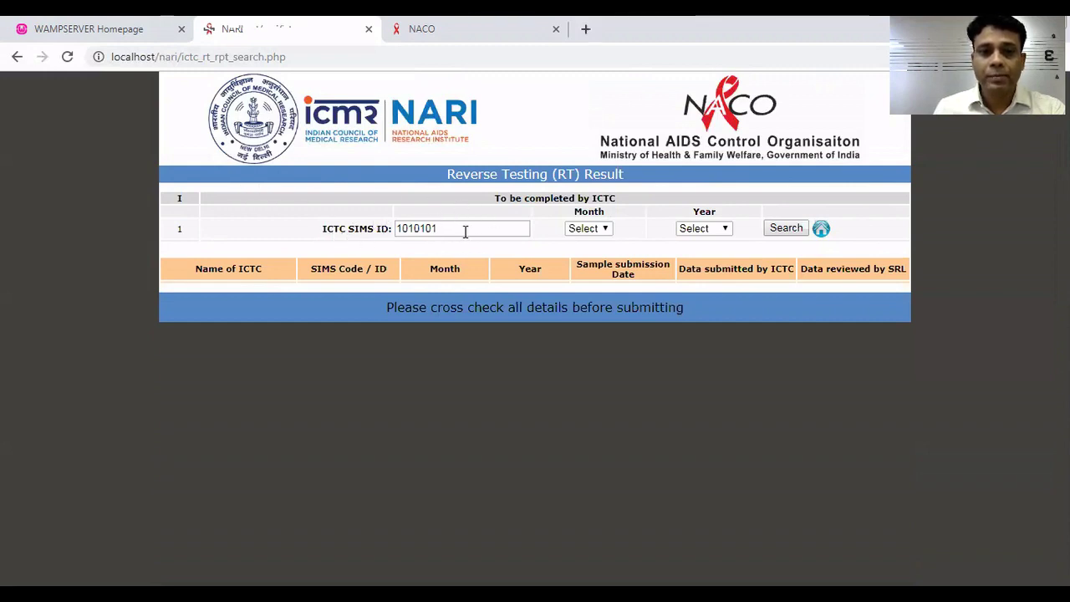
left_click(460, 224)
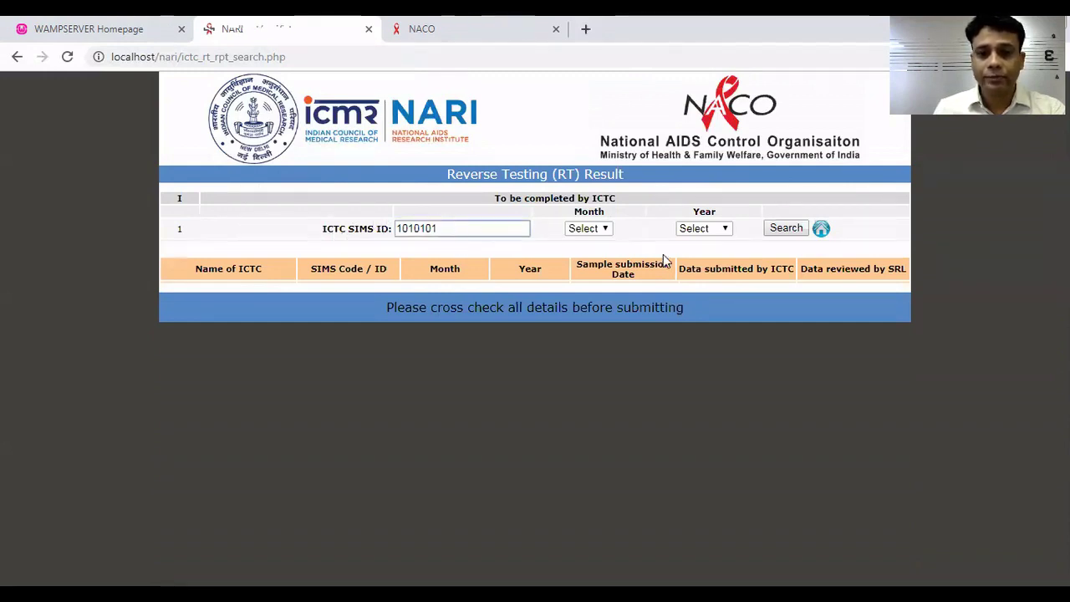
left_click(605, 230)
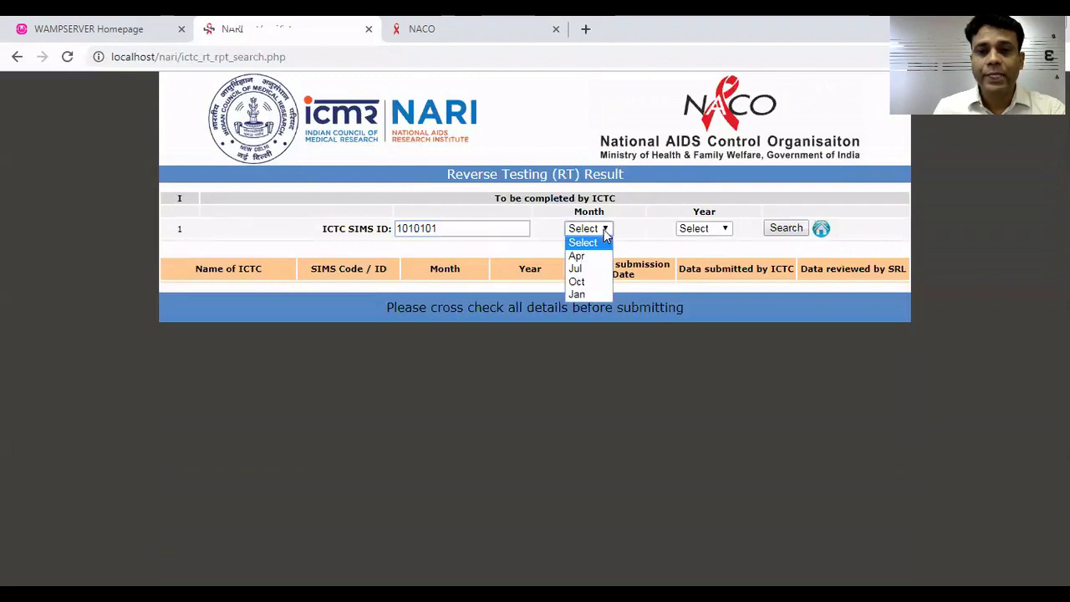
left_click(590, 269)
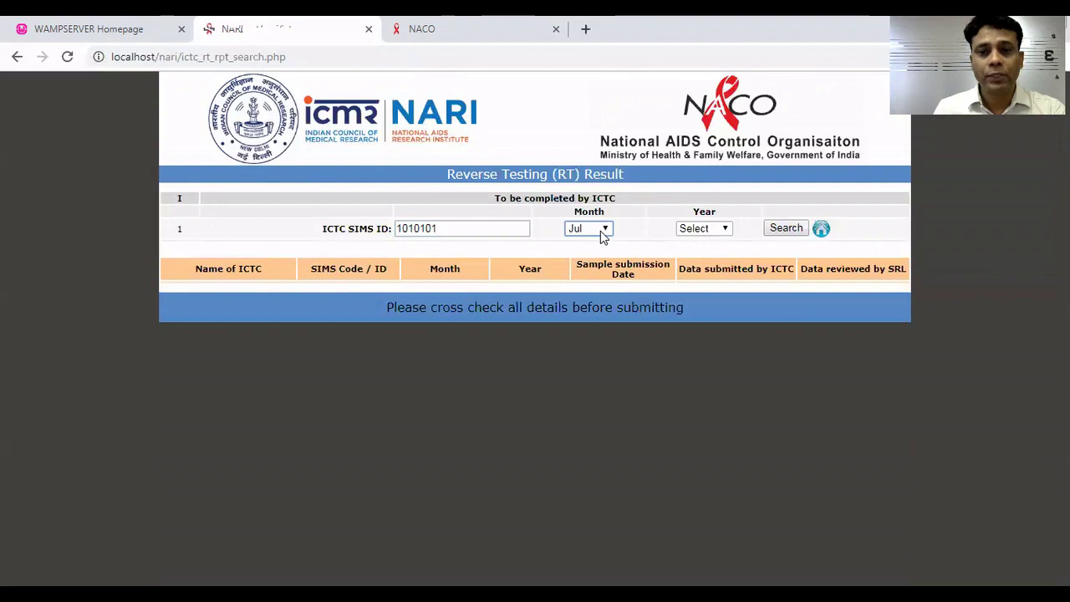
left_click(725, 232)
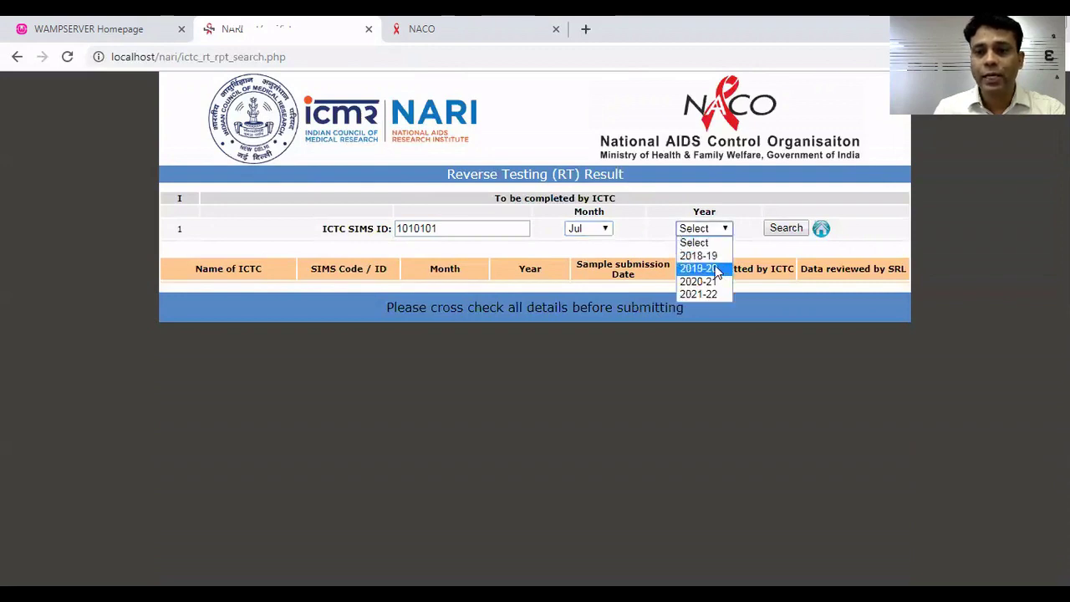
left_click(719, 269)
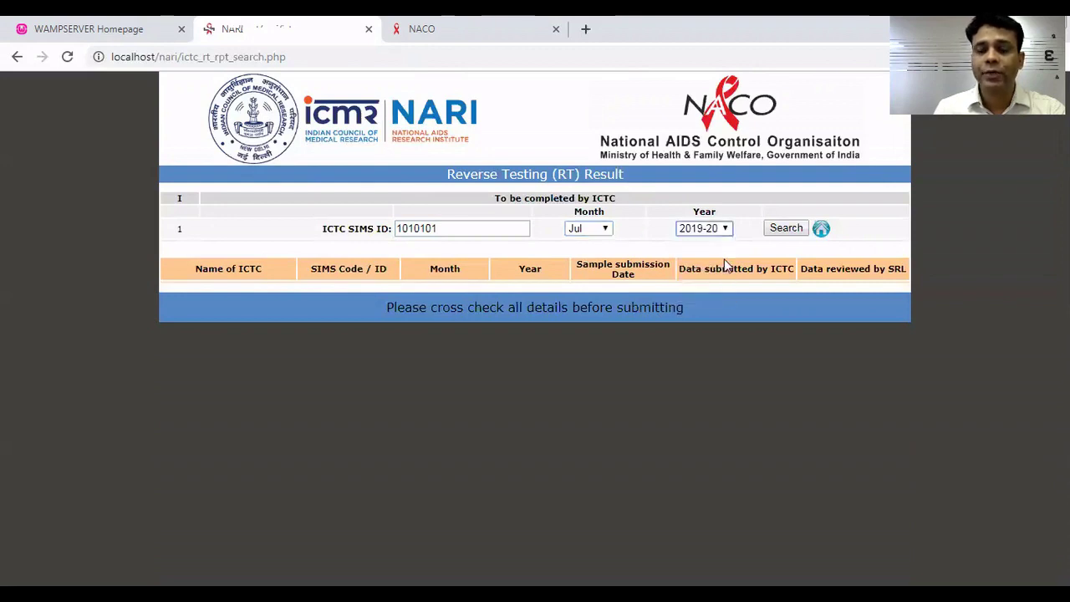
left_click(783, 229)
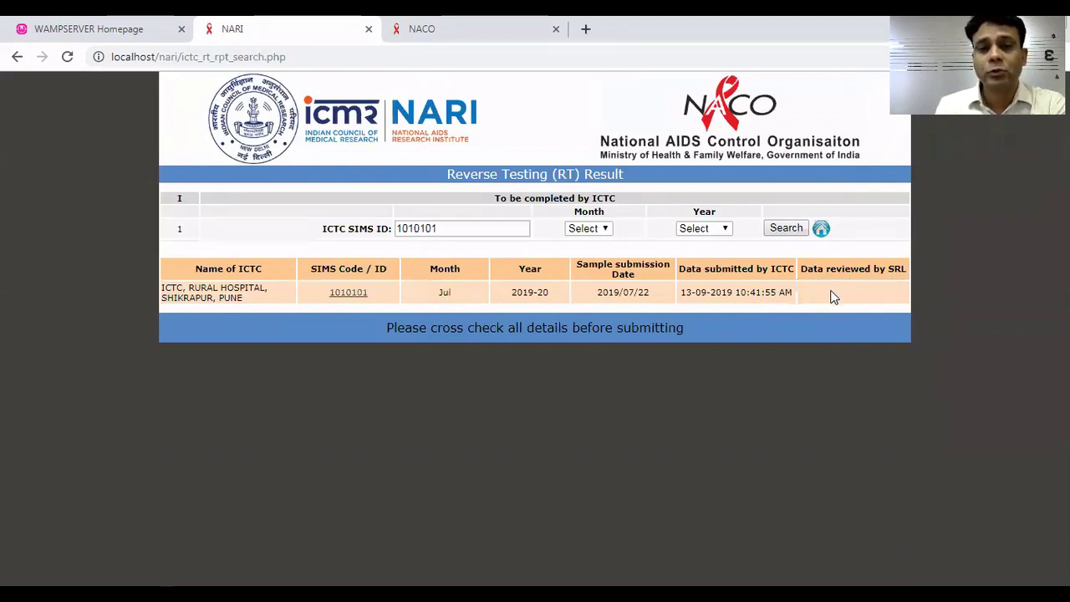
Leave the RT results list and return to the facility home dashboard.
left_click(821, 233)
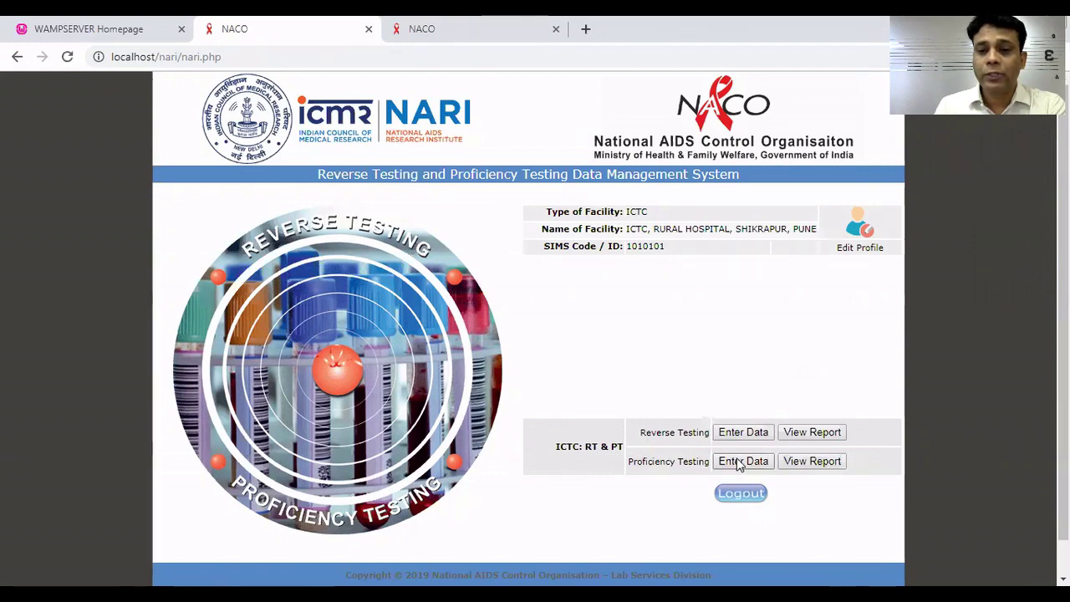
Open the Proficiency Testing data entry form for the ICTC.
left_click(738, 465)
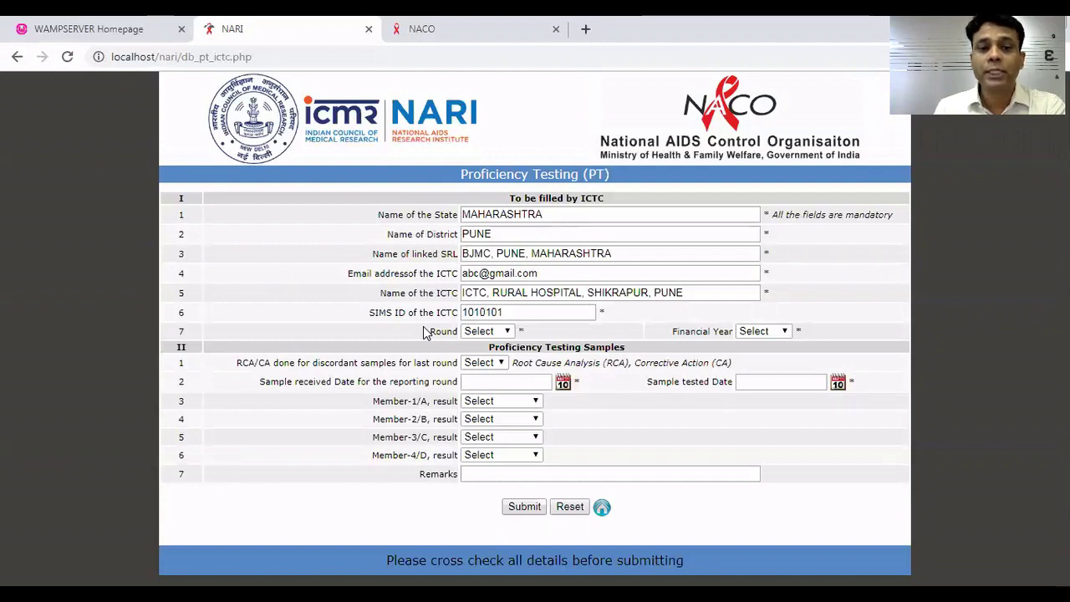
Set the PT round to First and the financial year to 2019-20.
left_click(506, 333)
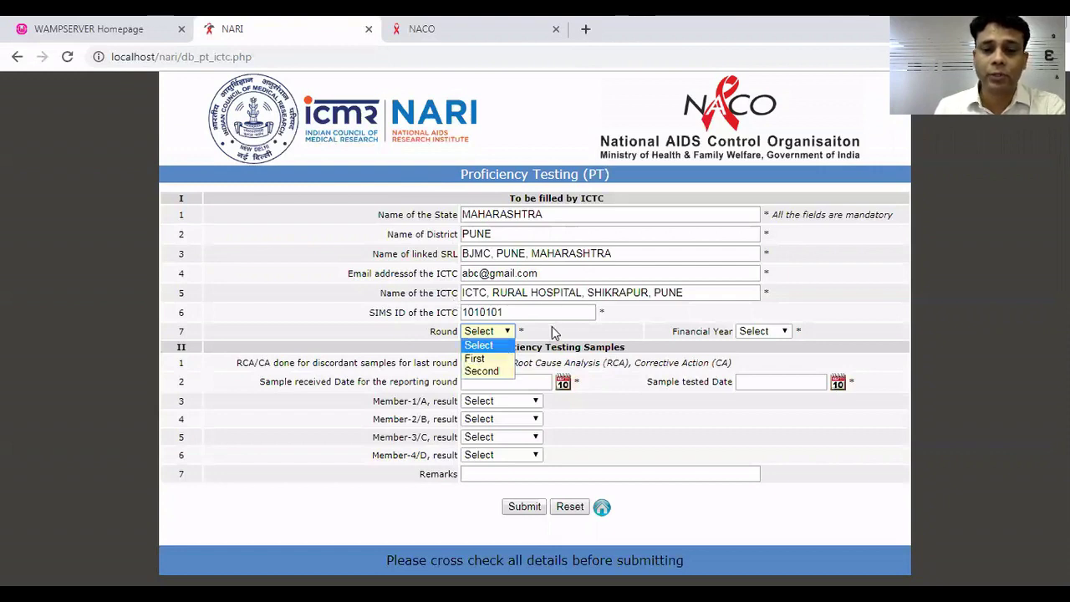
left_click(491, 362)
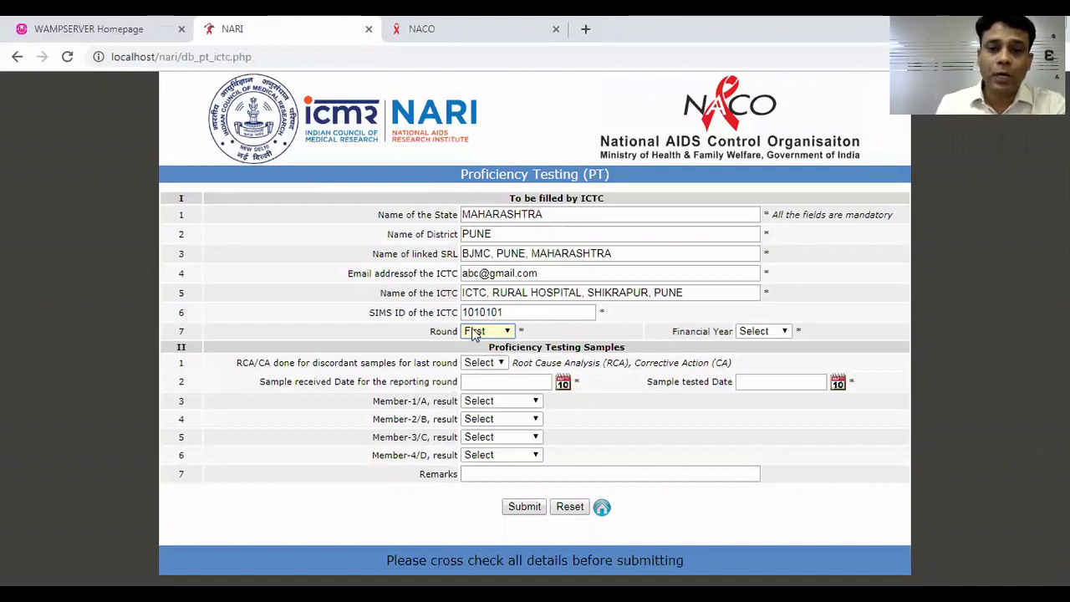
left_click(782, 331)
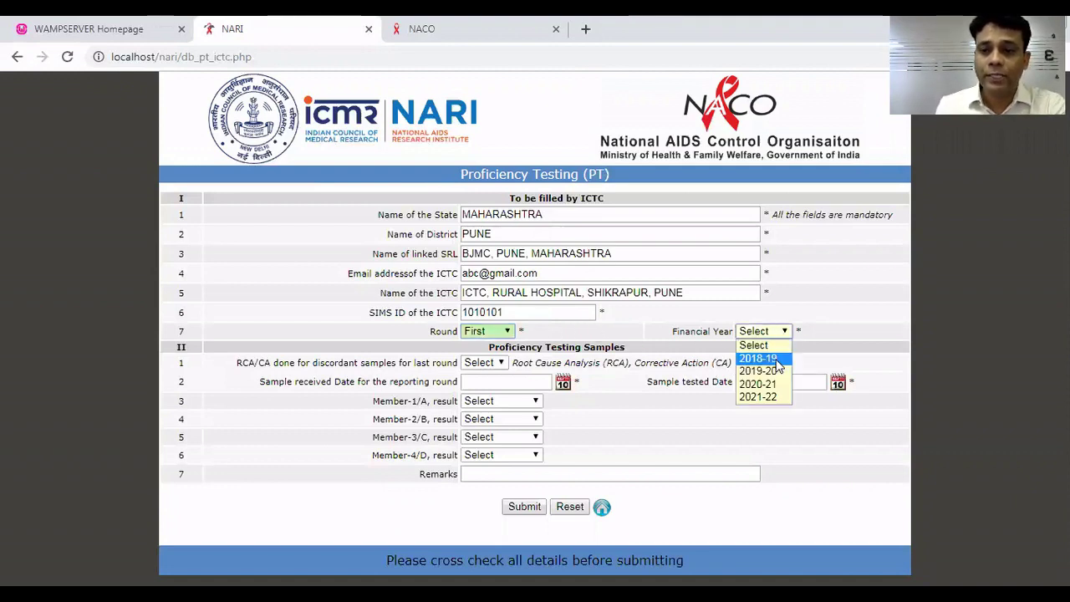
left_click(765, 371)
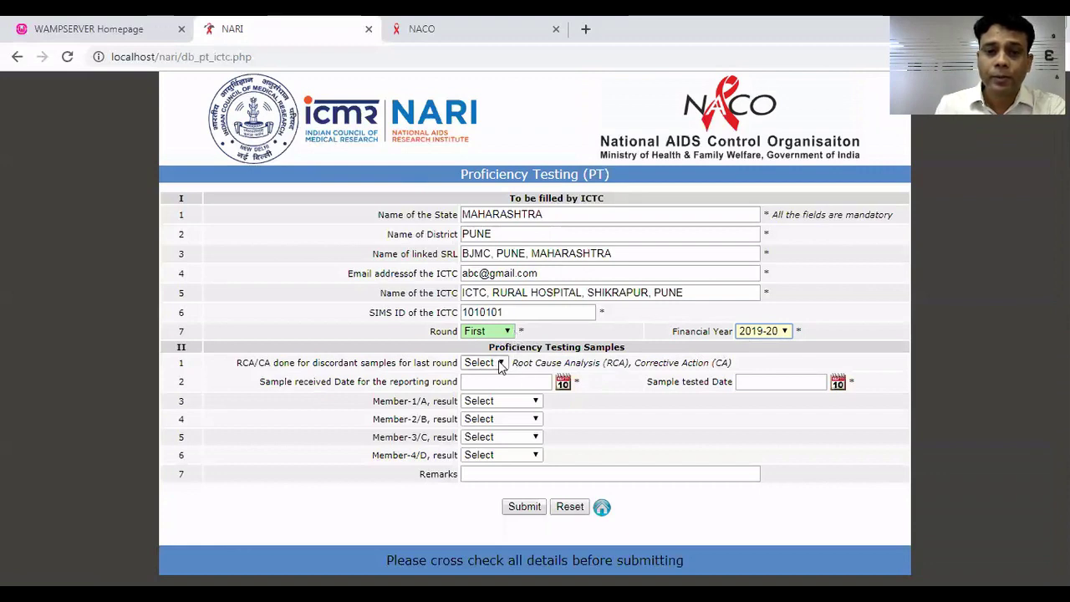
Set RCA/CA for the last round's discordant samples to NA.
left_click(499, 362)
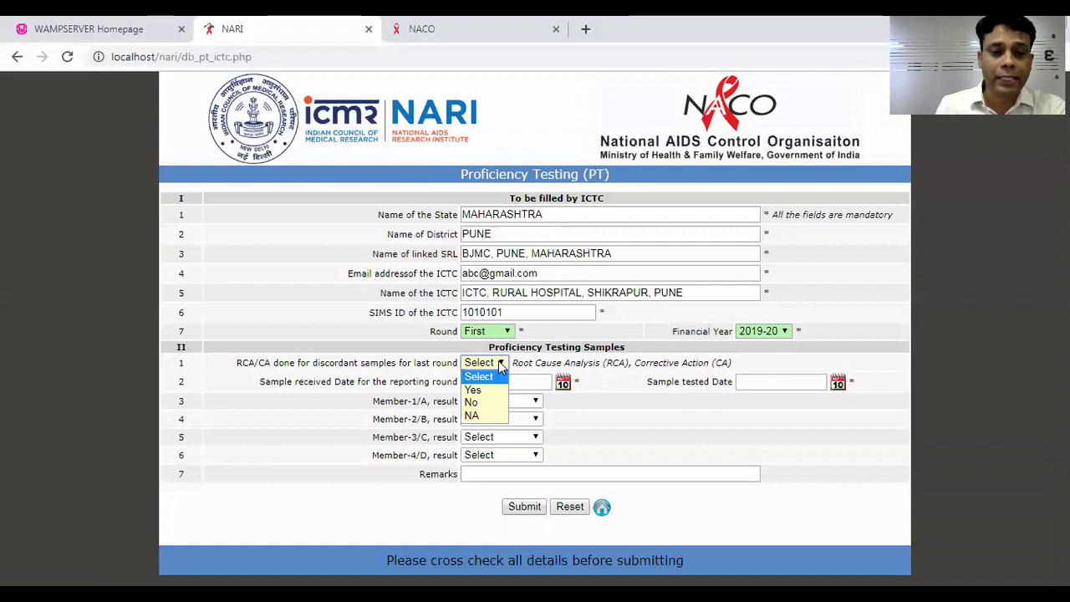
left_click(287, 377)
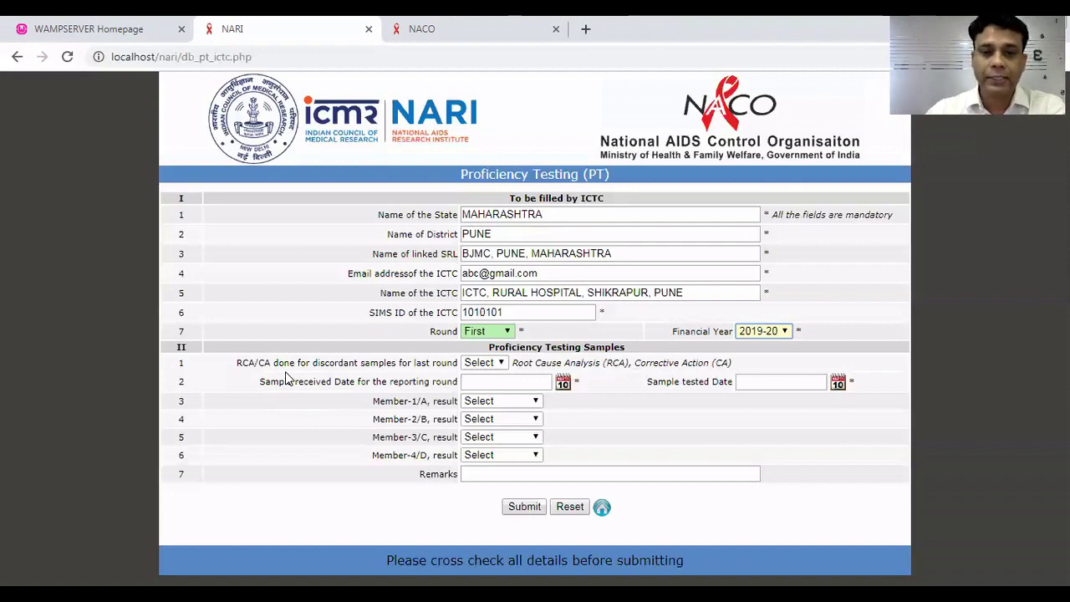
left_click(500, 363)
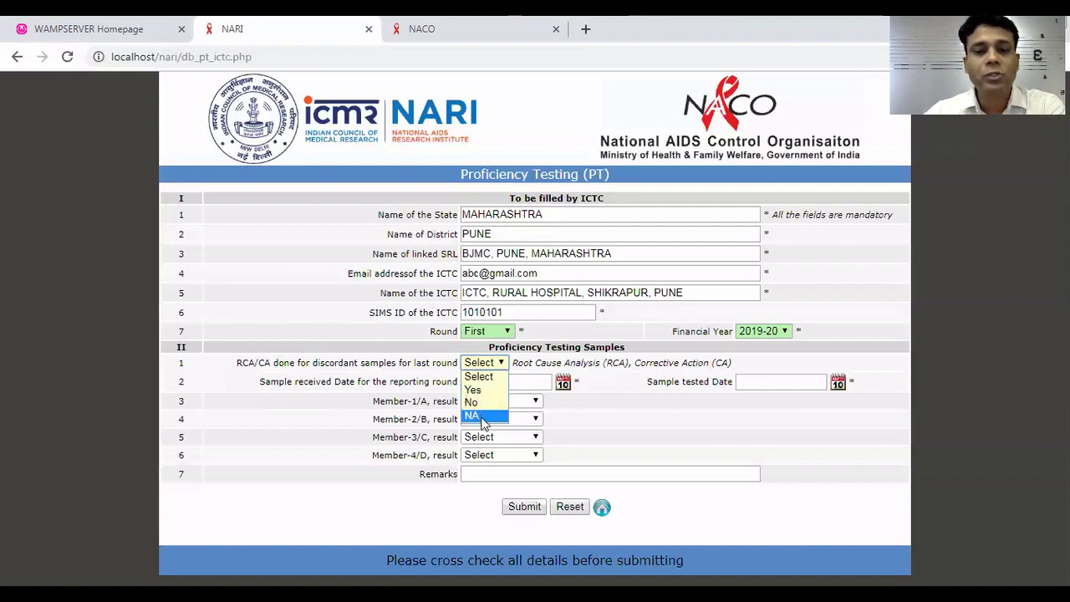
left_click(483, 416)
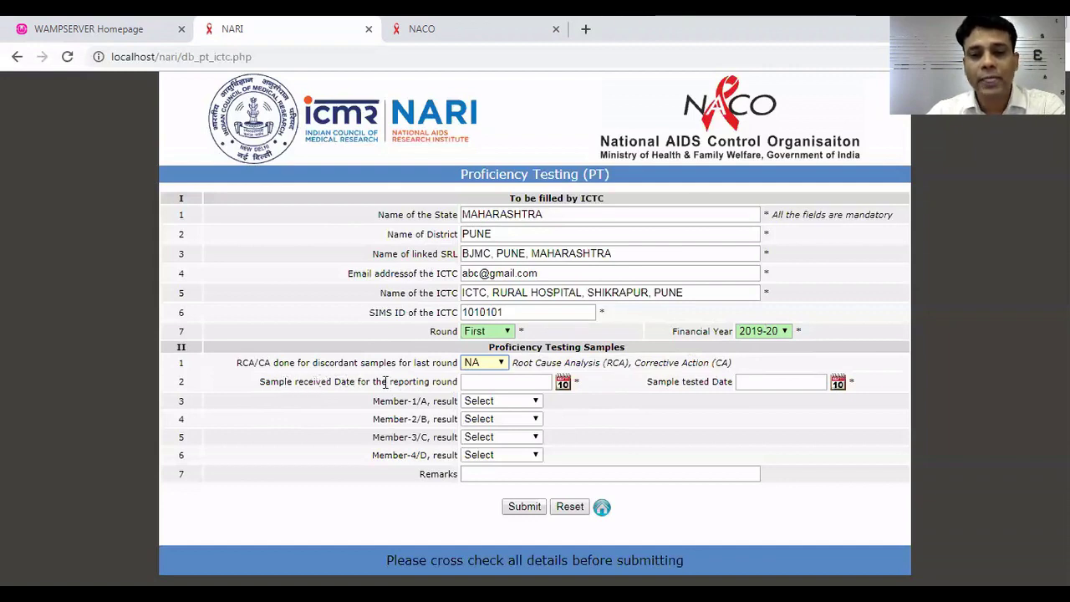
Enter sample received date 2019/09/02 and sample tested date 2019/09/10.
left_click(564, 386)
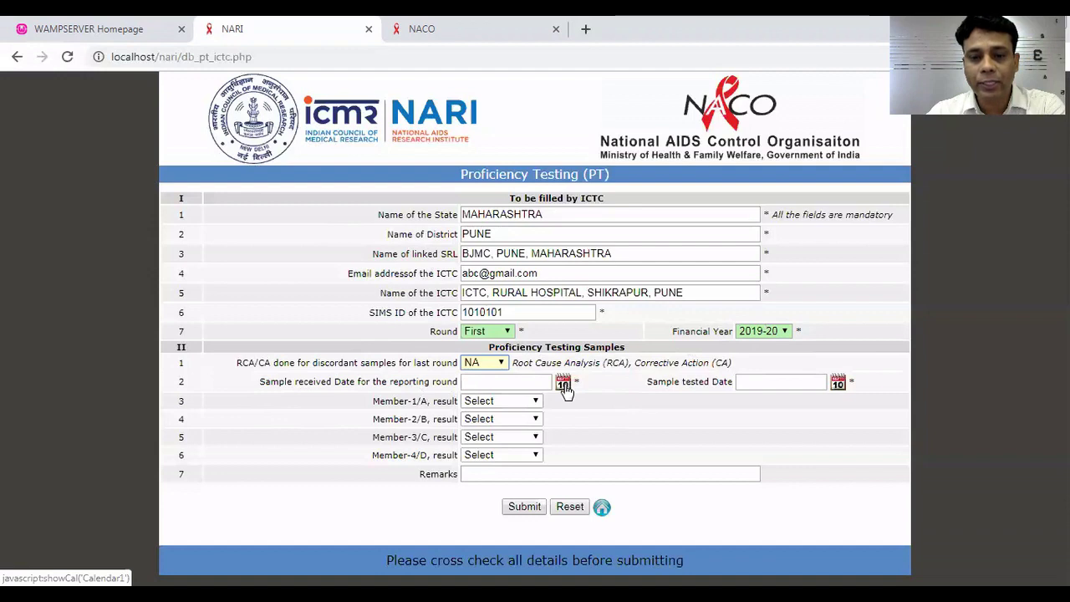
left_click(507, 502)
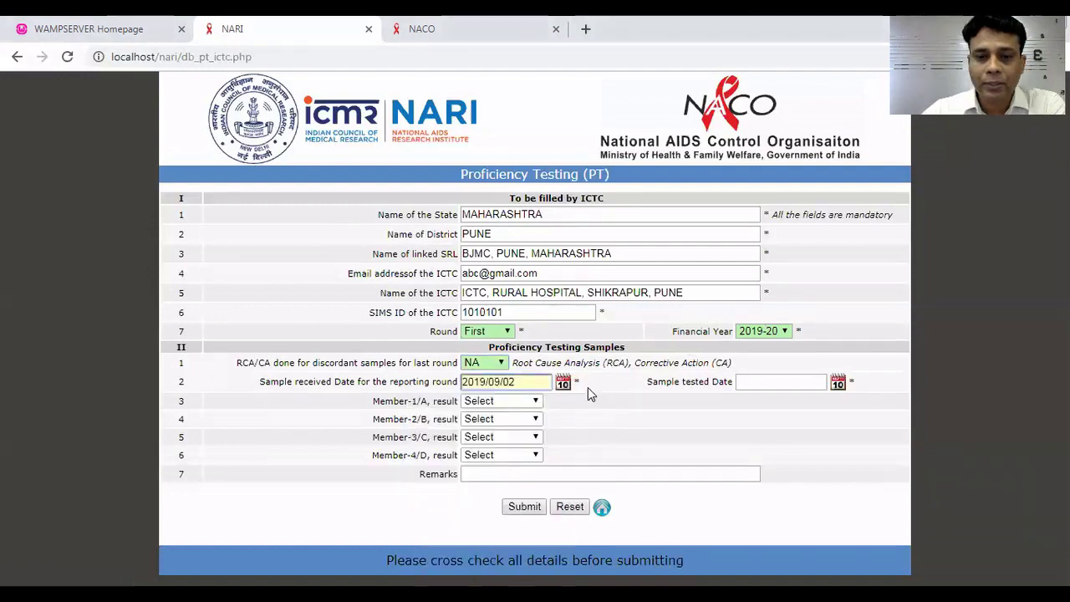
left_click(836, 384)
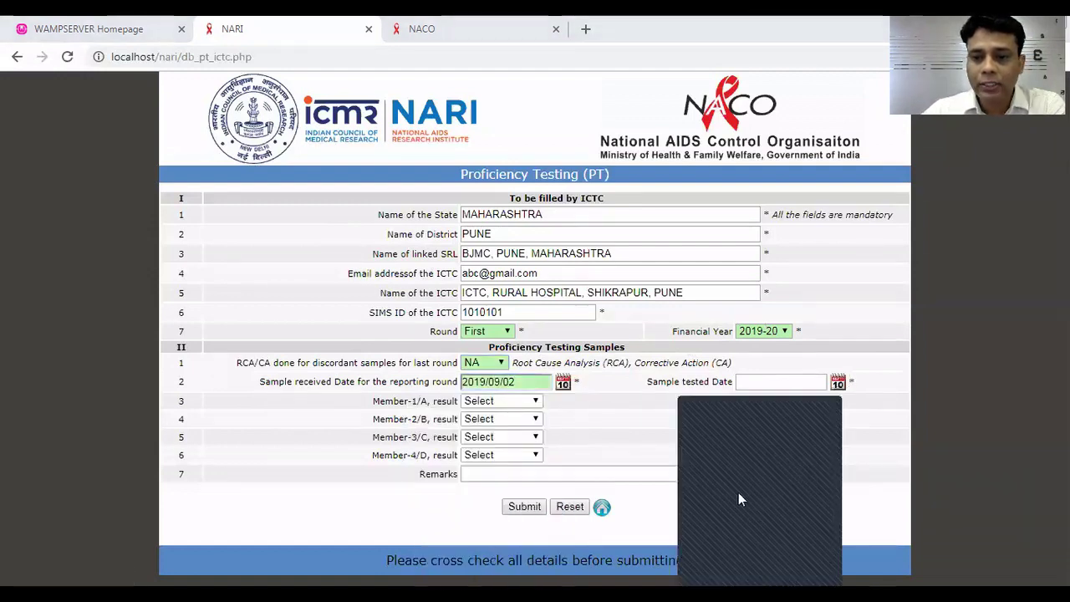
left_click(659, 411)
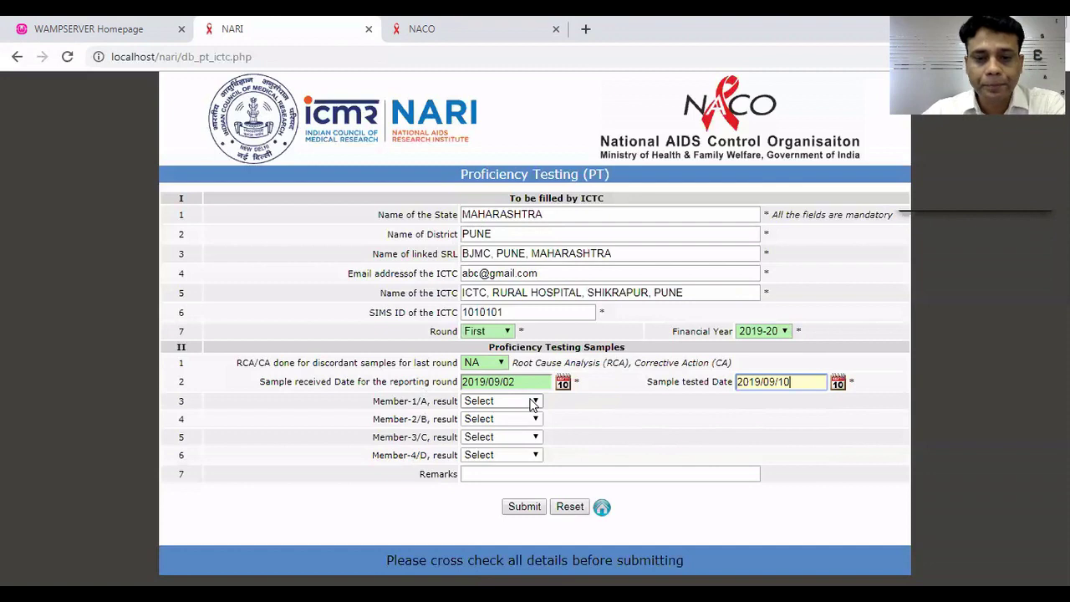
key("Tab")
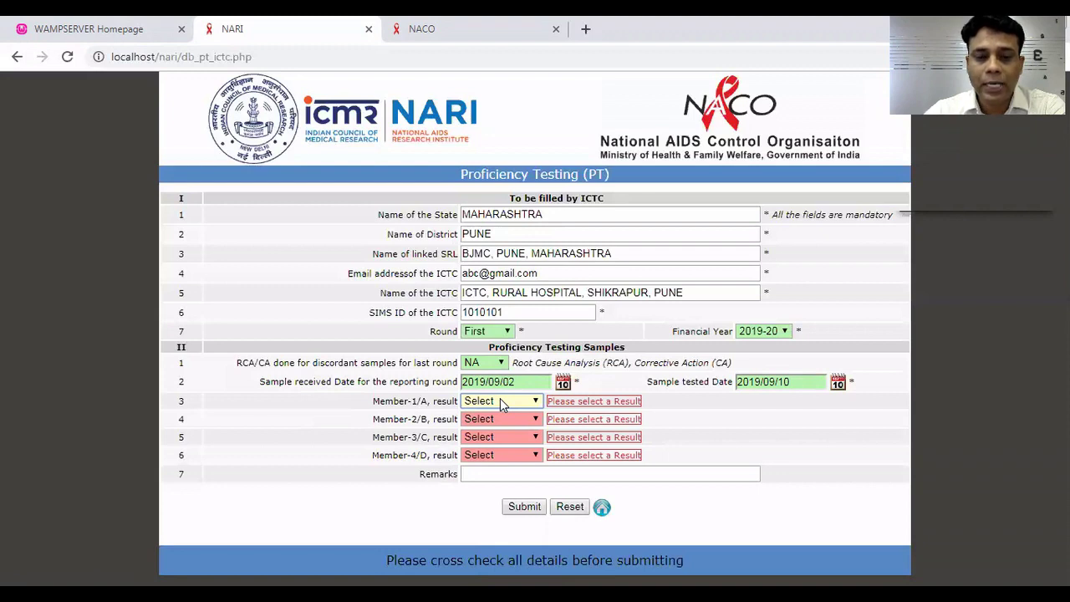
Record Member-1/A to 4/D results as Positive, Negative, Positive, Negative, with Remarks 'None'.
left_click(501, 402)
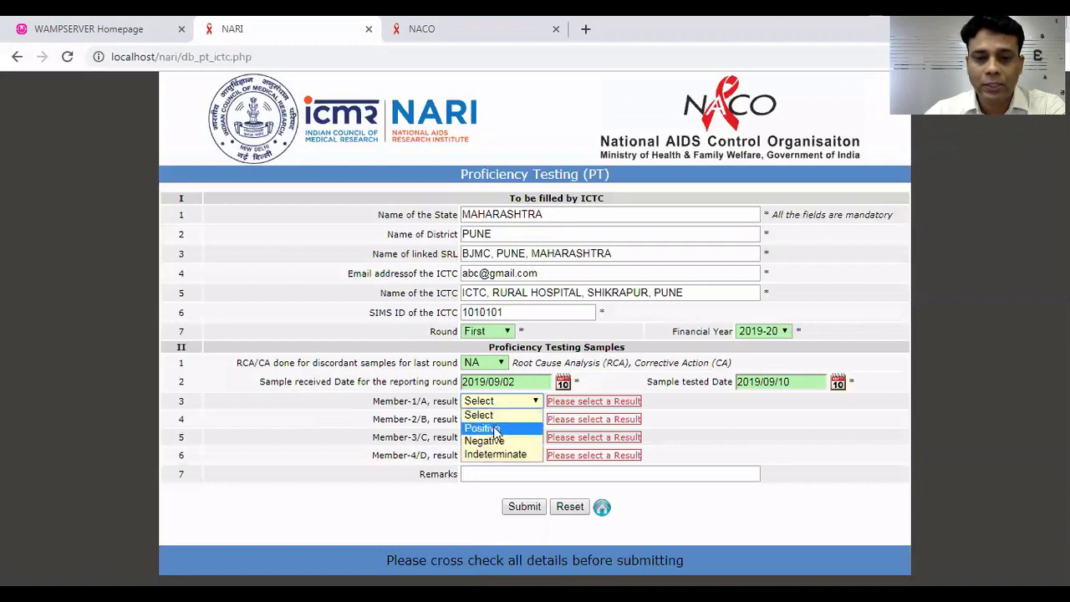
left_click(495, 429)
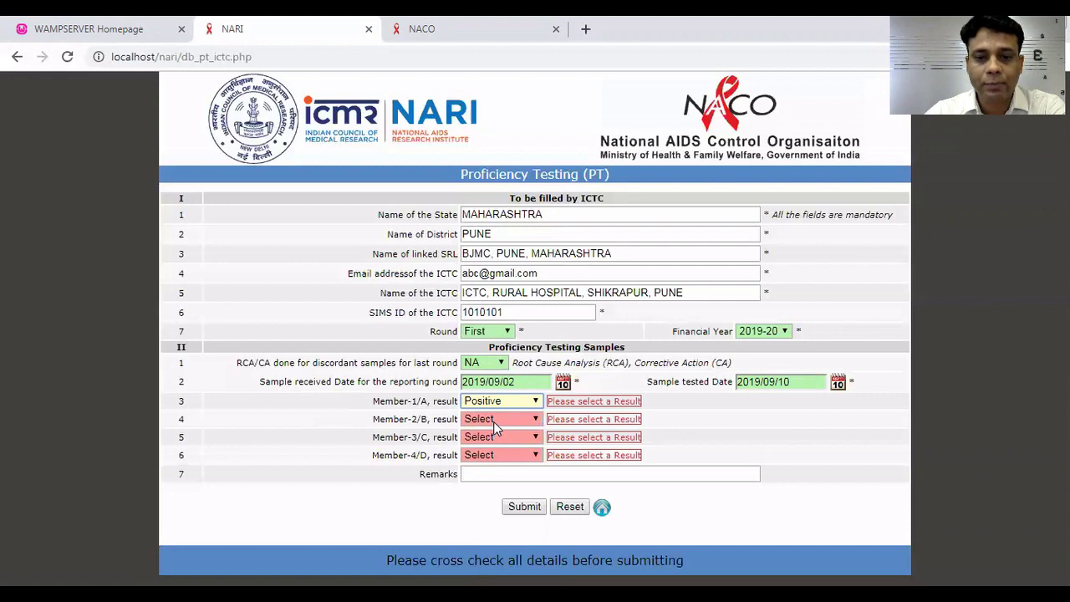
left_click(493, 422)
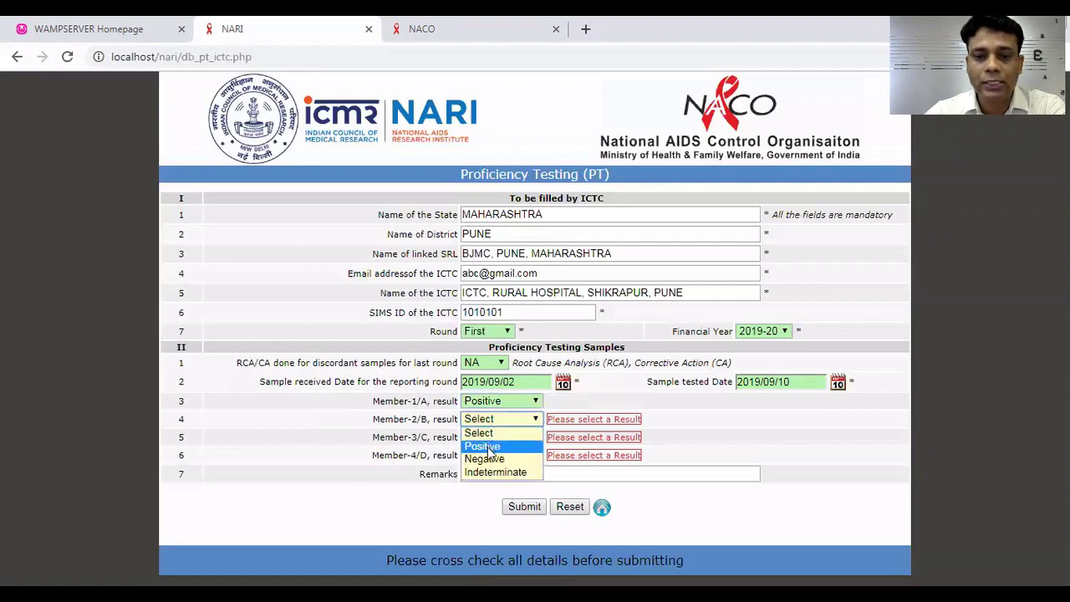
left_click(487, 458)
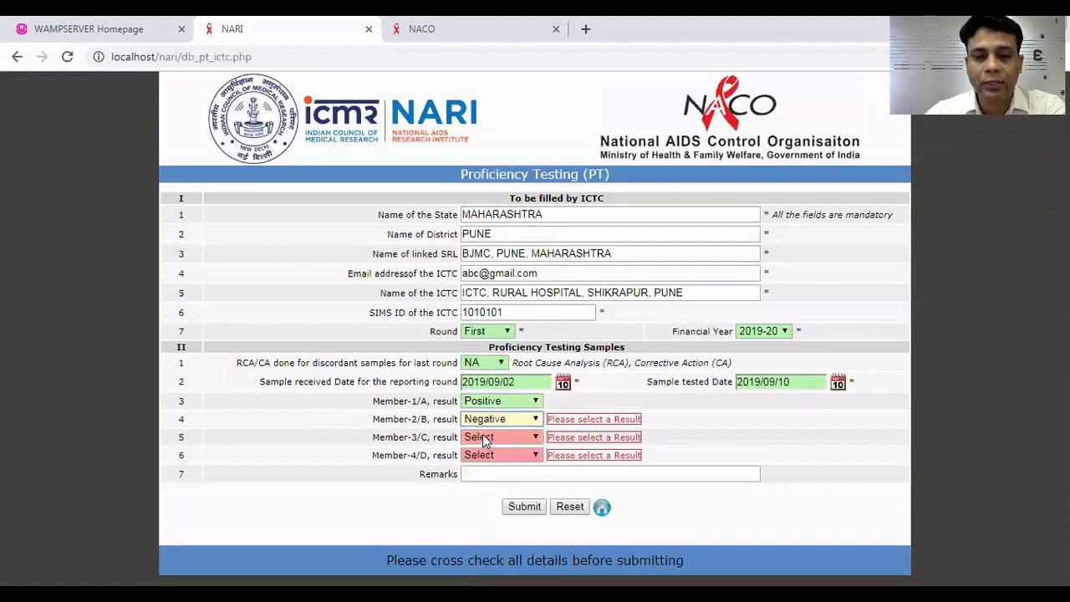
left_click(485, 440)
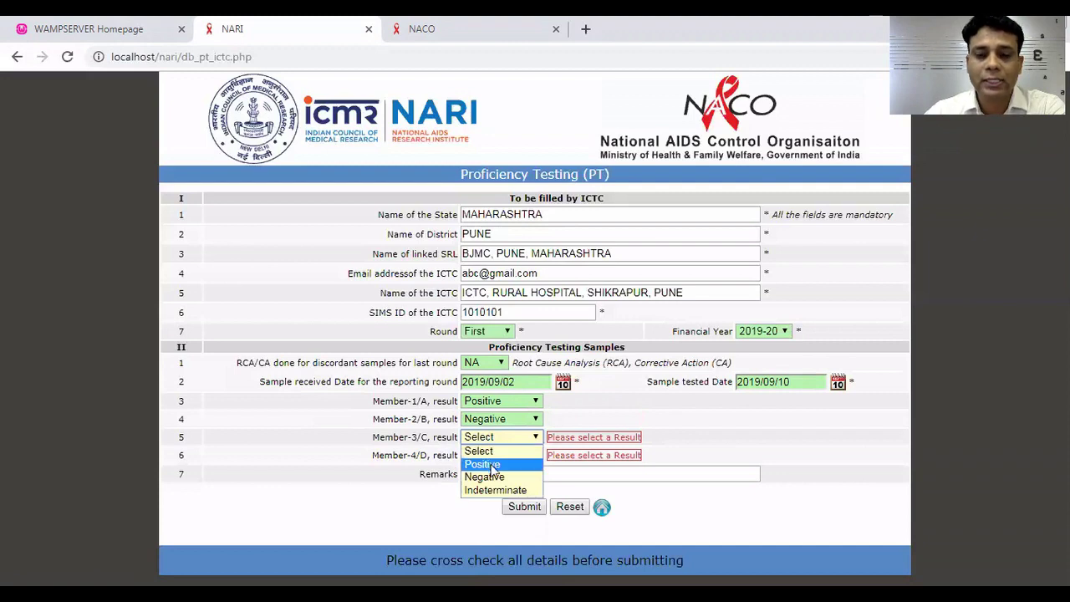
left_click(492, 467)
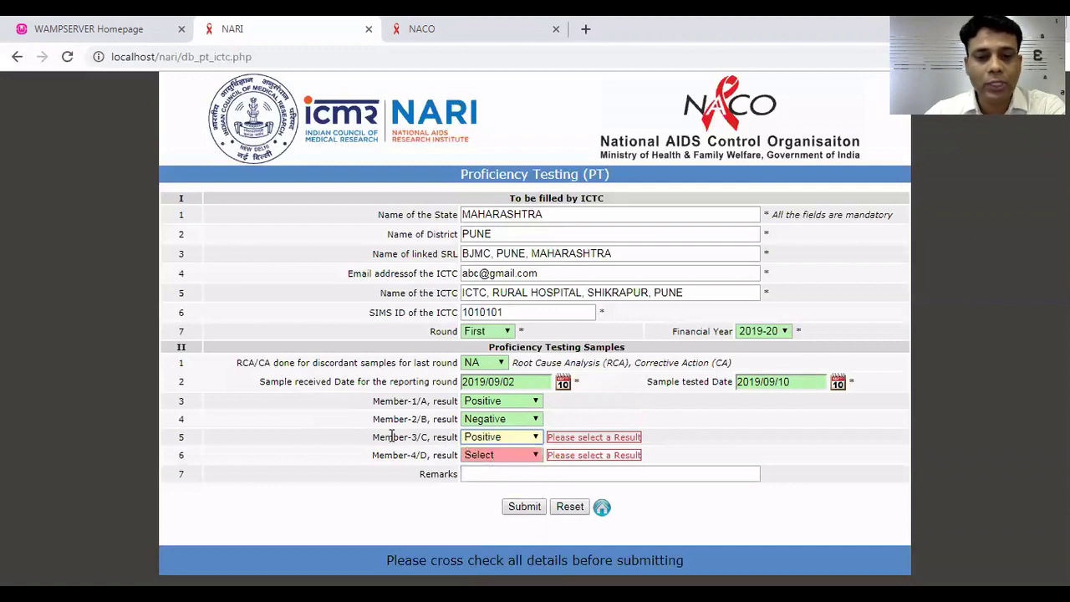
left_click(500, 454)
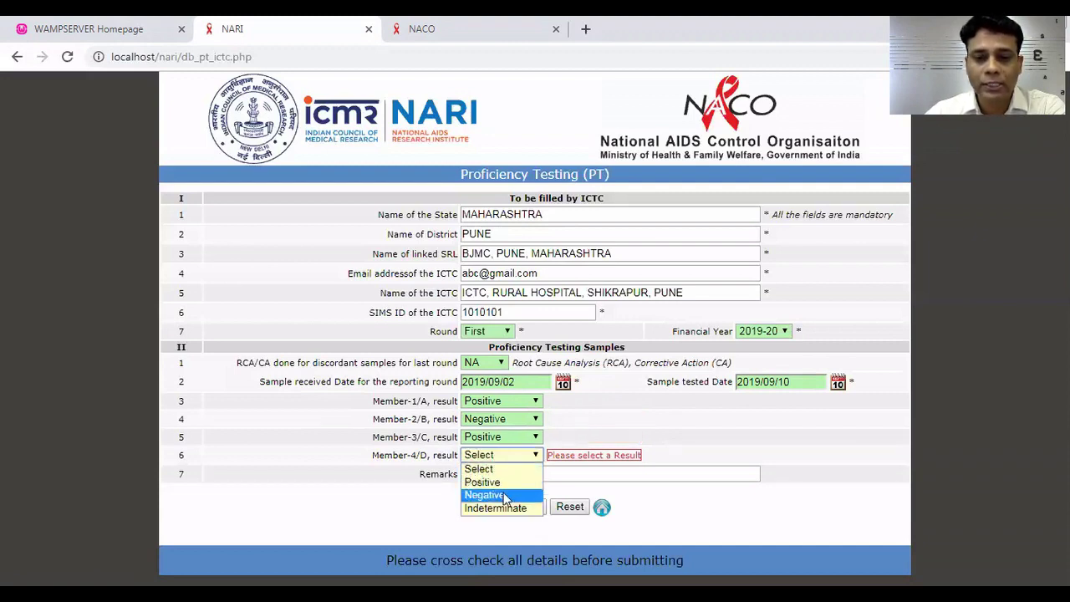
left_click(505, 495)
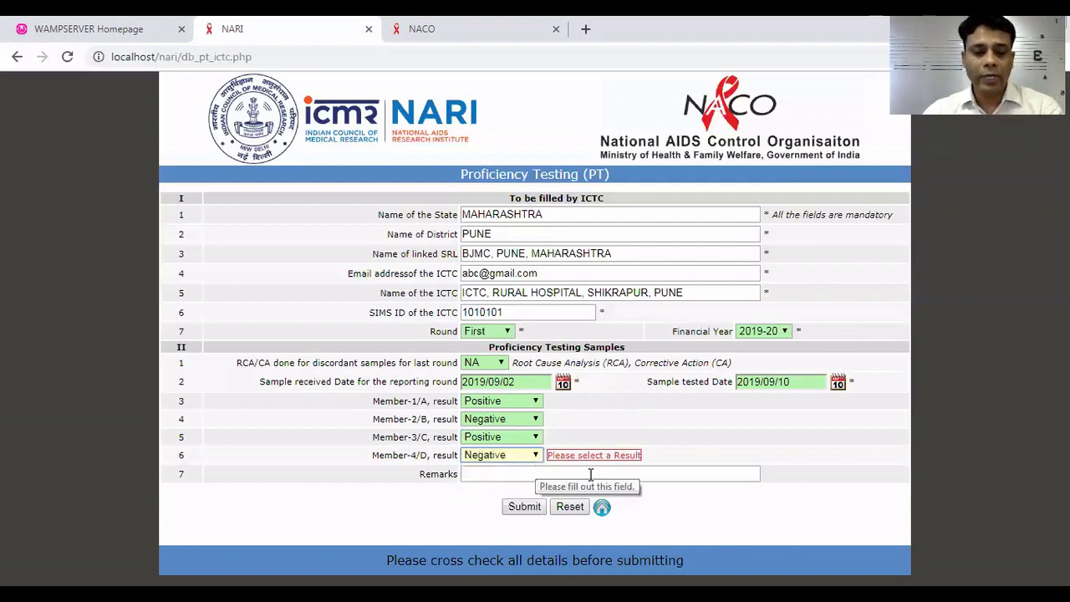
key("Tab")
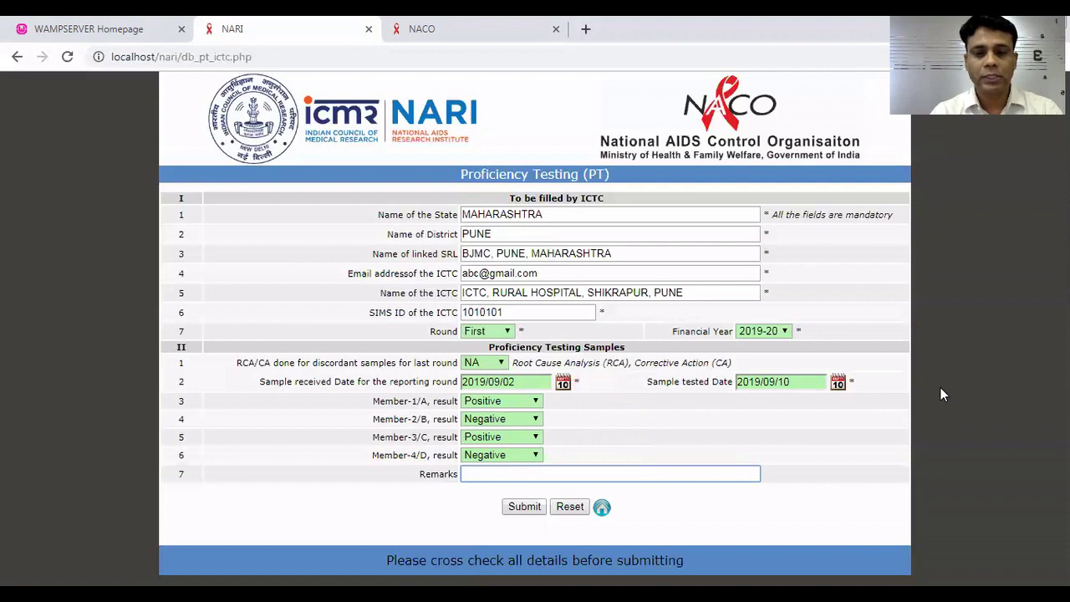
type("None")
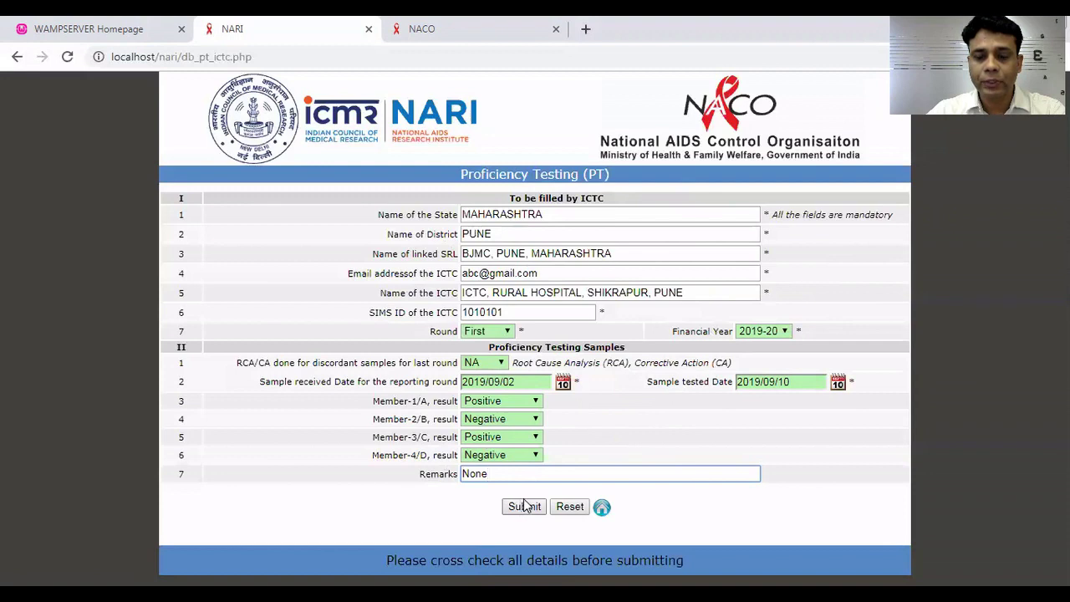
Submit the PT form and return to the ICTC home page.
left_click(524, 506)
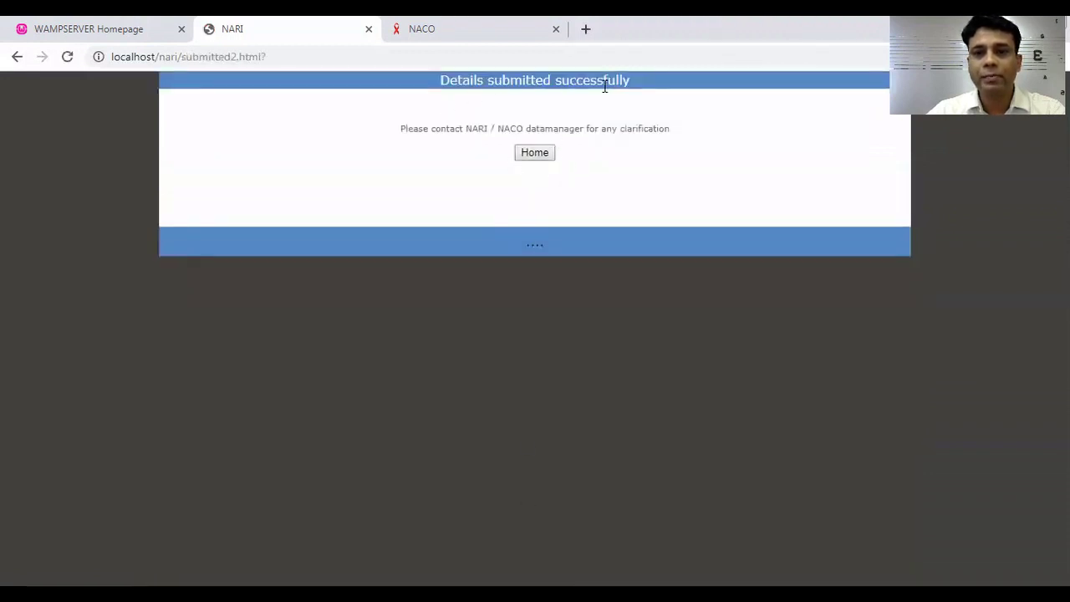
left_click(535, 153)
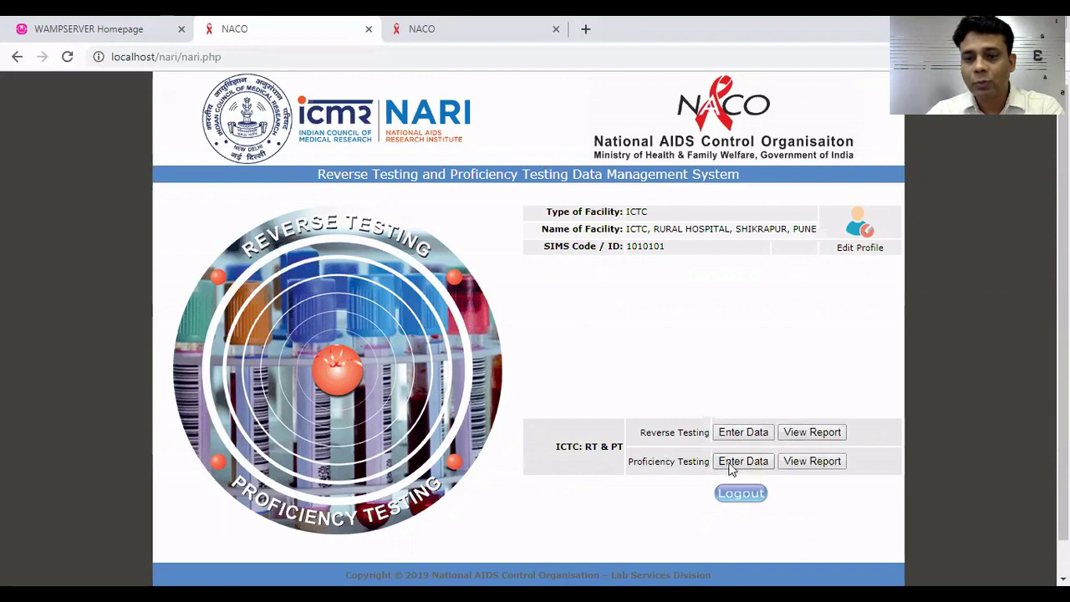
left_click(792, 465)
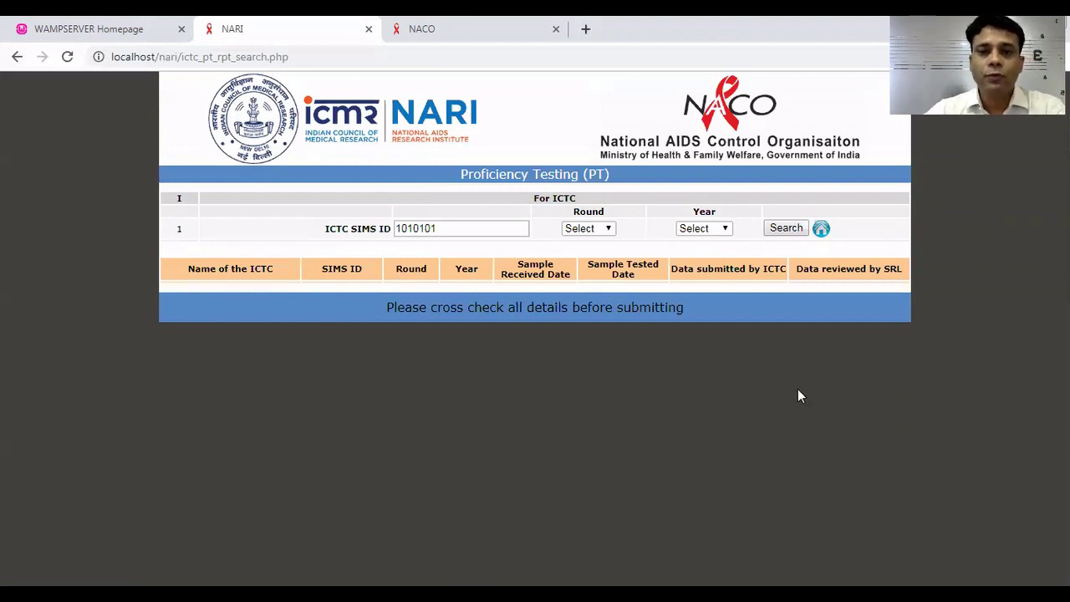
left_click(603, 230)
left_click(607, 257)
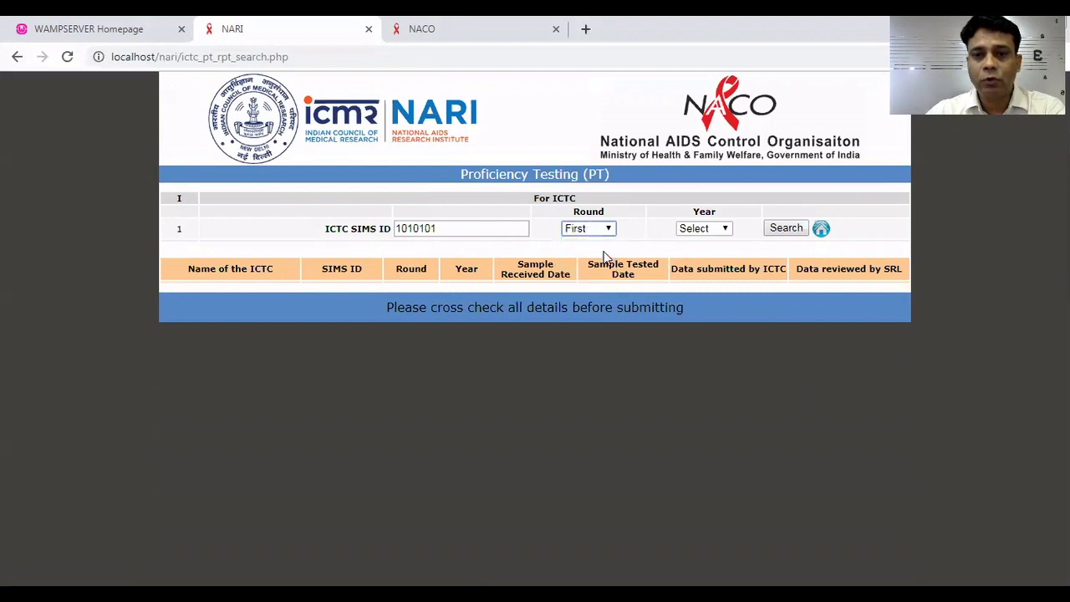
left_click(701, 230)
left_click(711, 270)
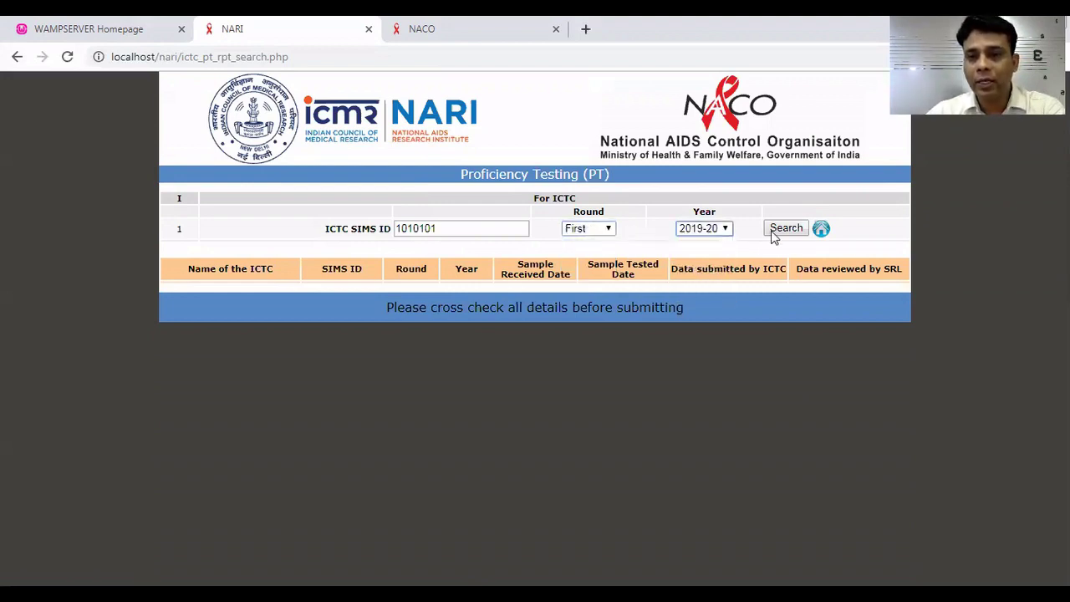
left_click(776, 232)
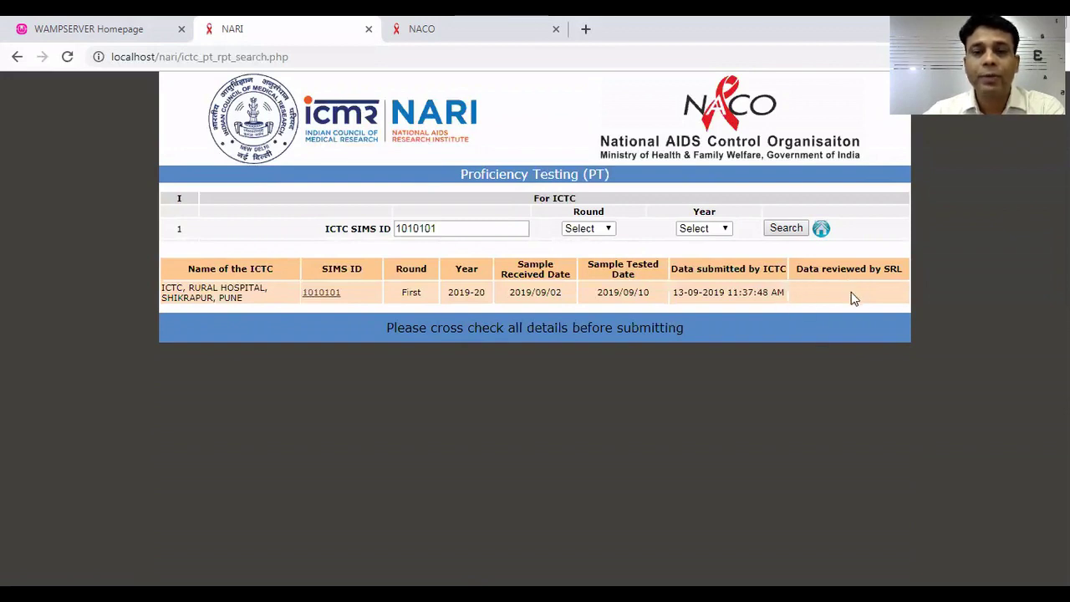
left_click(821, 229)
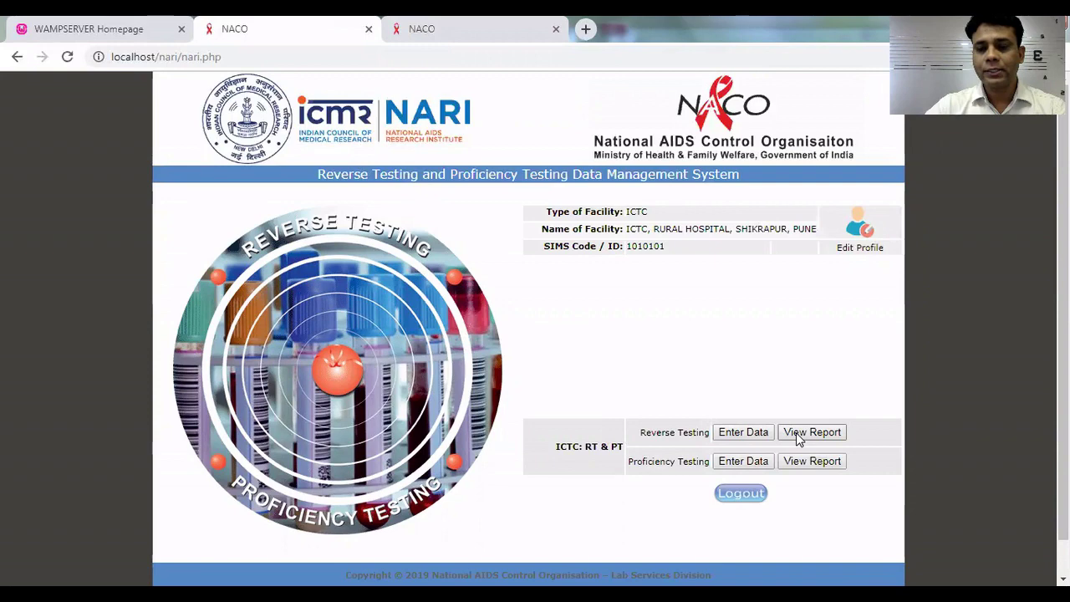
Search the RT results for month Jul and year 2019-20.
left_click(796, 432)
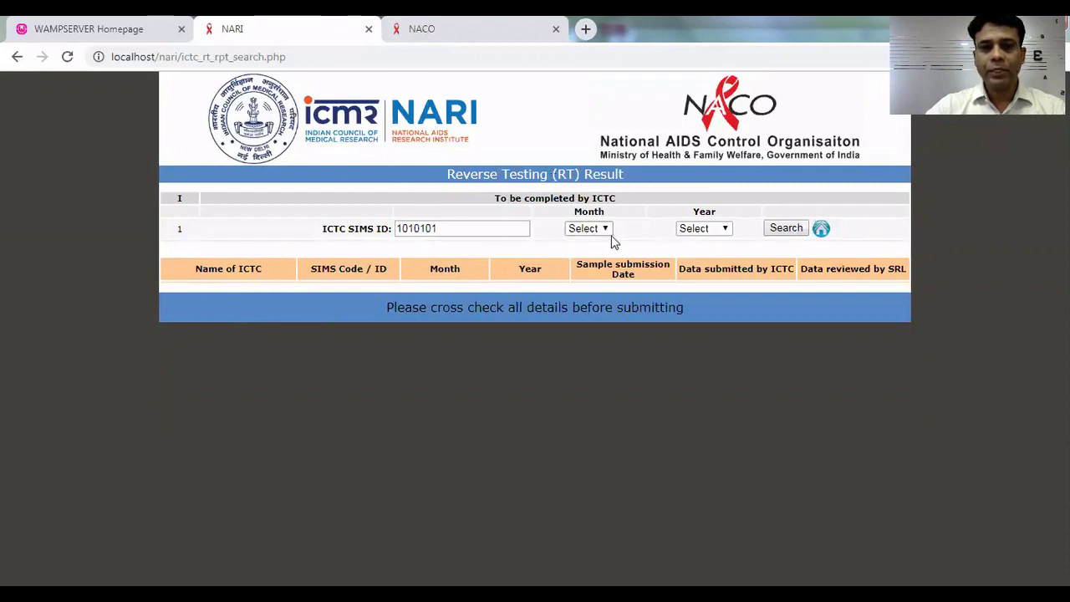
left_click(578, 230)
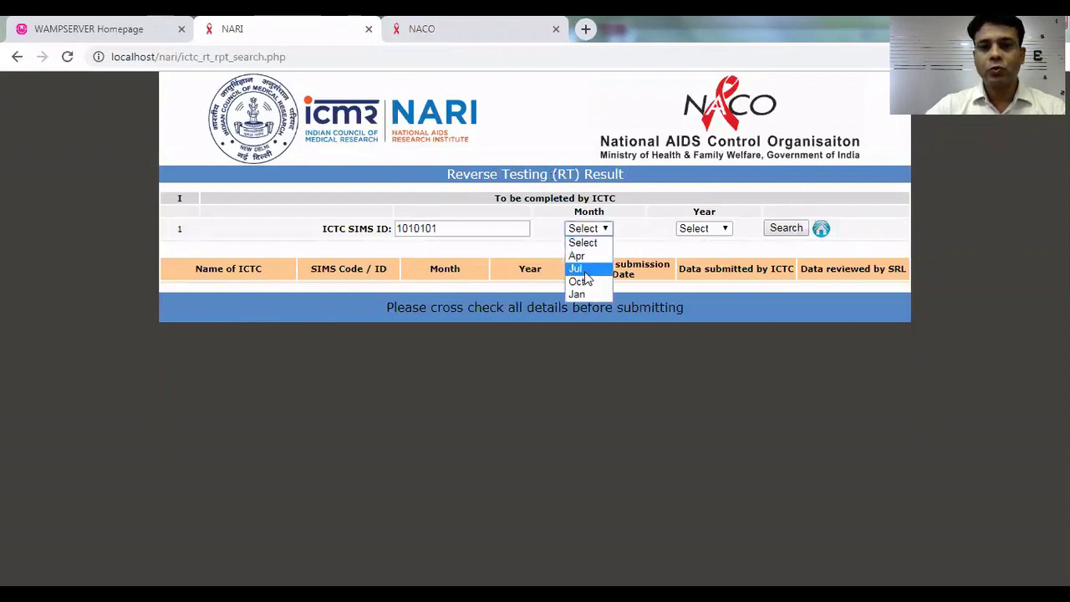
left_click(579, 269)
left_click(707, 236)
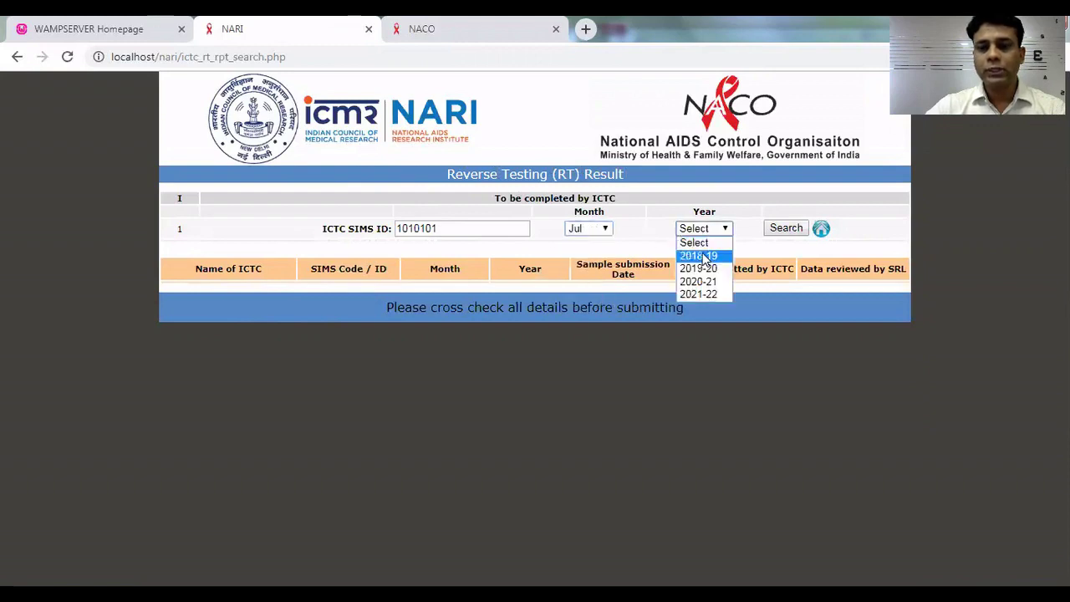
left_click(706, 270)
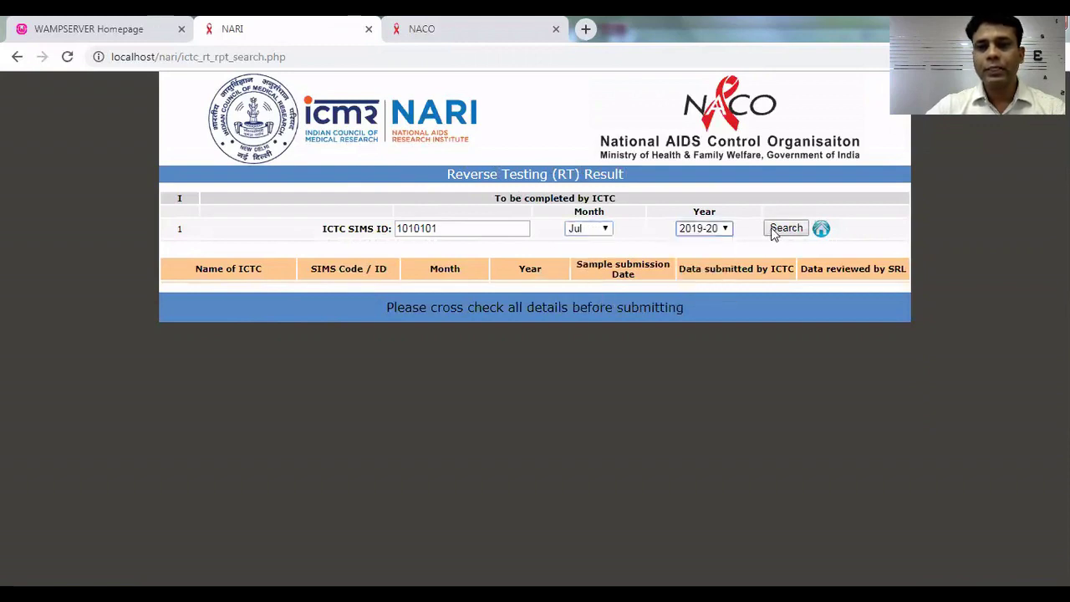
left_click(774, 230)
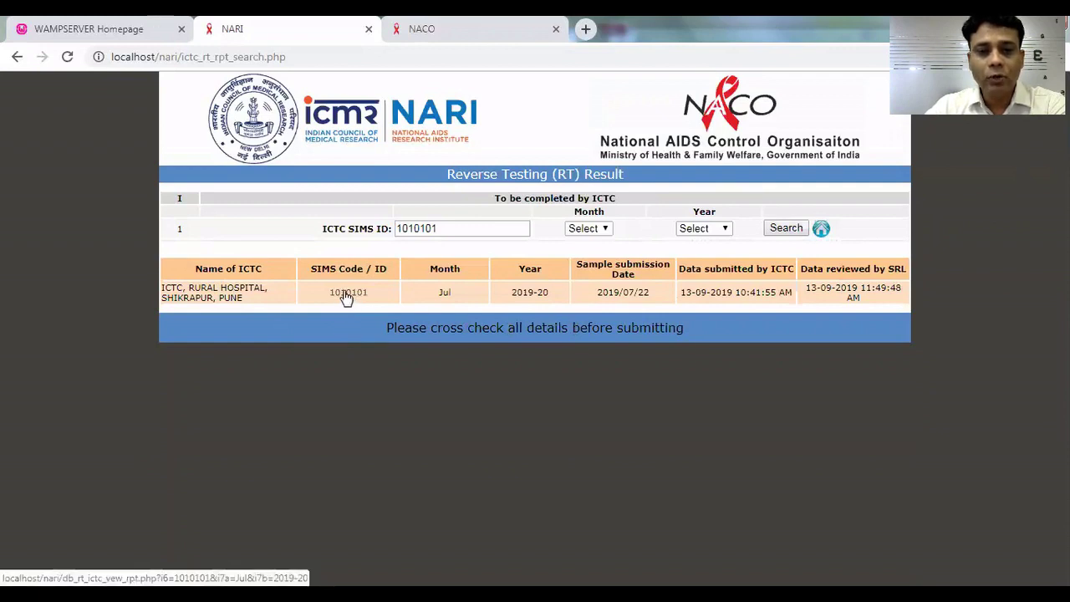
Open the RT report for SIMS code 1010101 and check its fields, including HIV 1+2 positive cases.
left_click(347, 297)
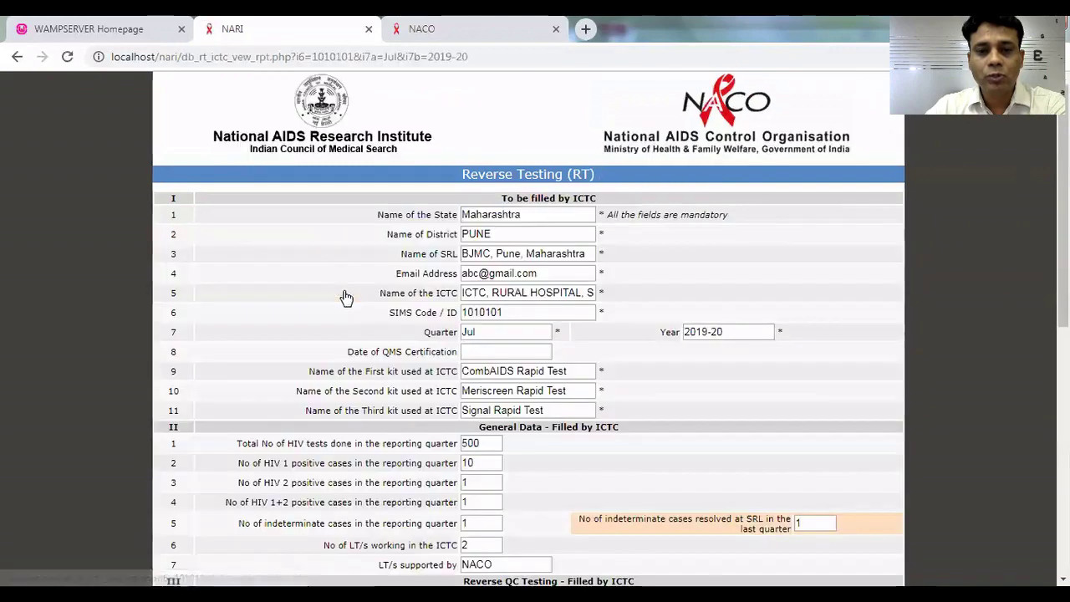
scroll(526, 335, "down", 2)
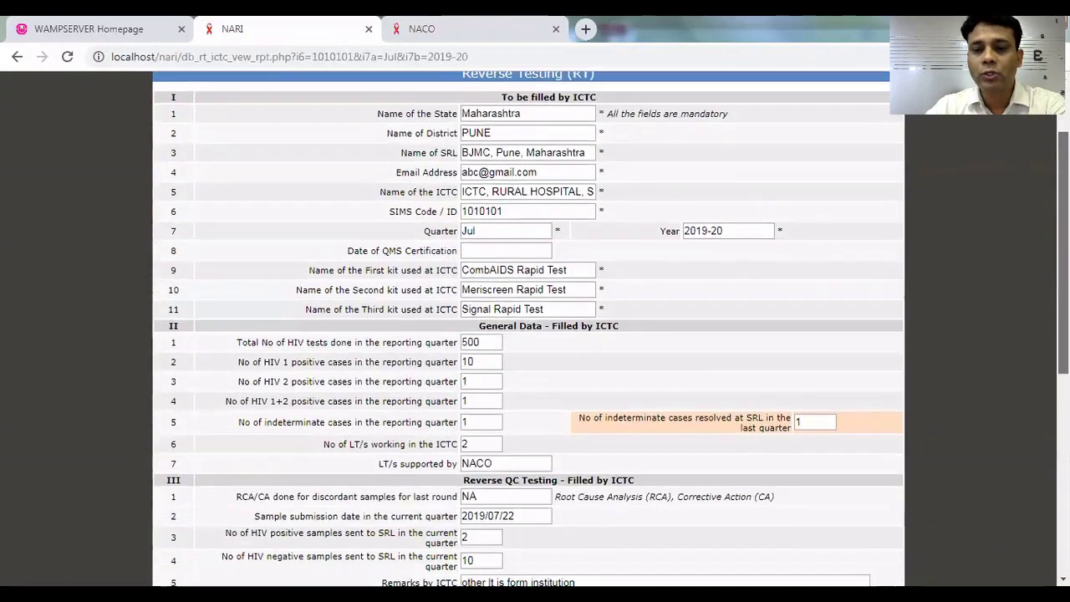
scroll(526, 334, "up", 1)
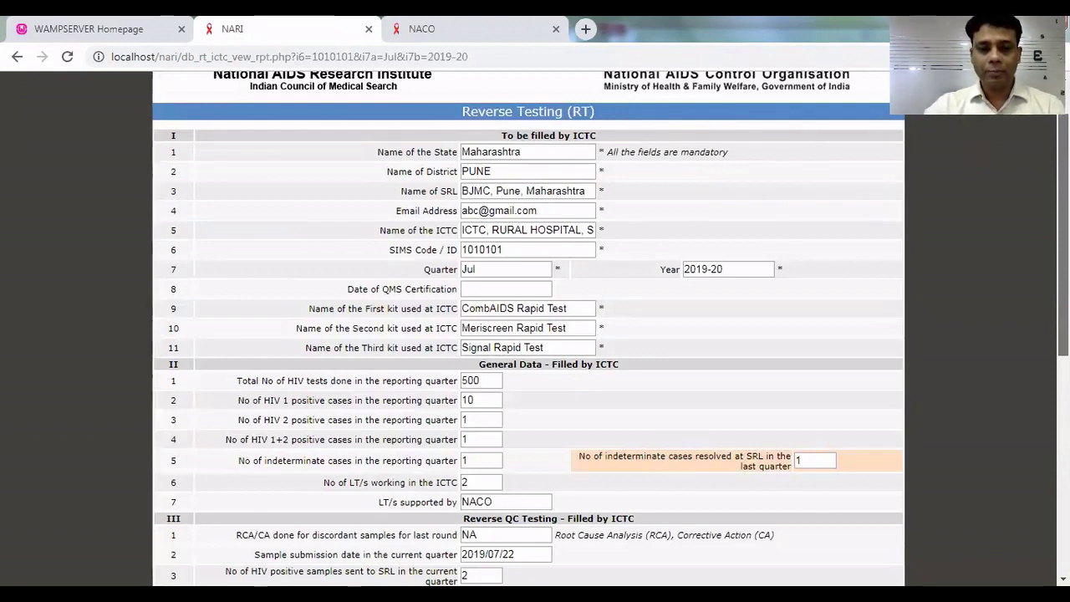
scroll(527, 328, "down", 2)
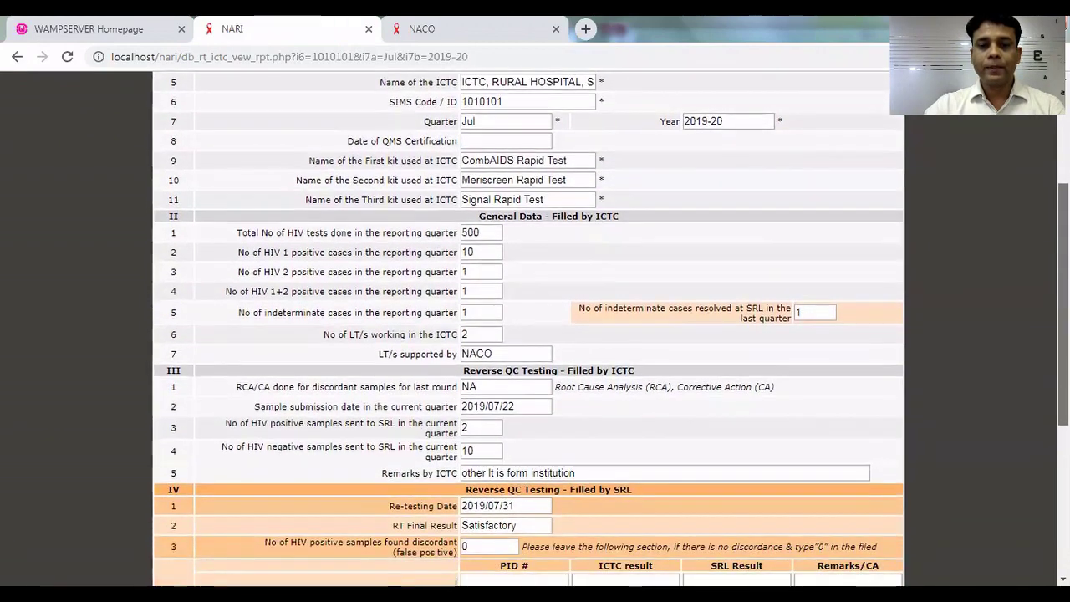
left_click(478, 293)
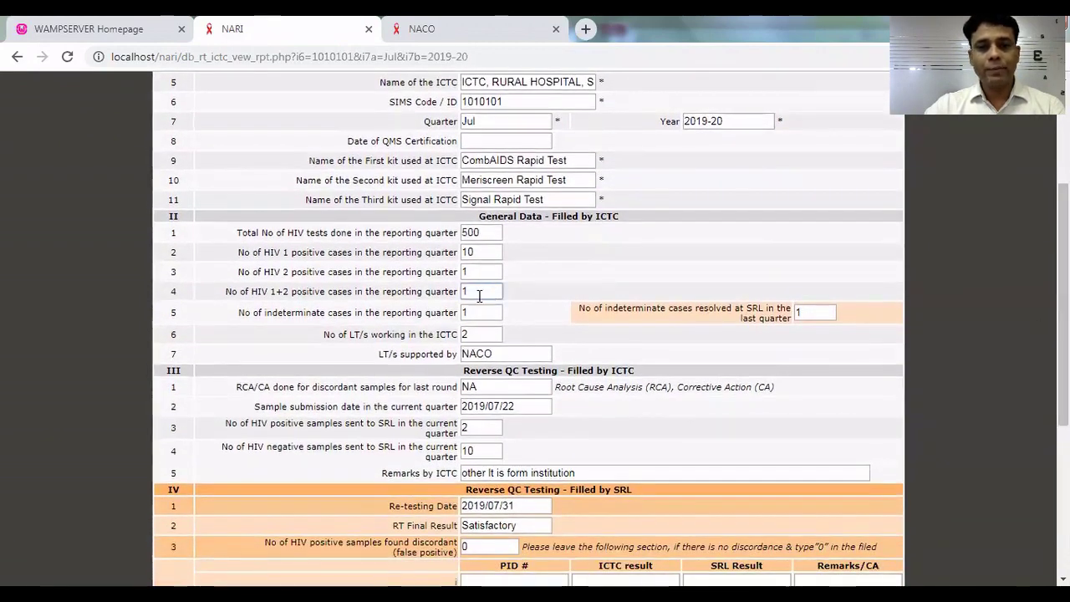
double_click(479, 293)
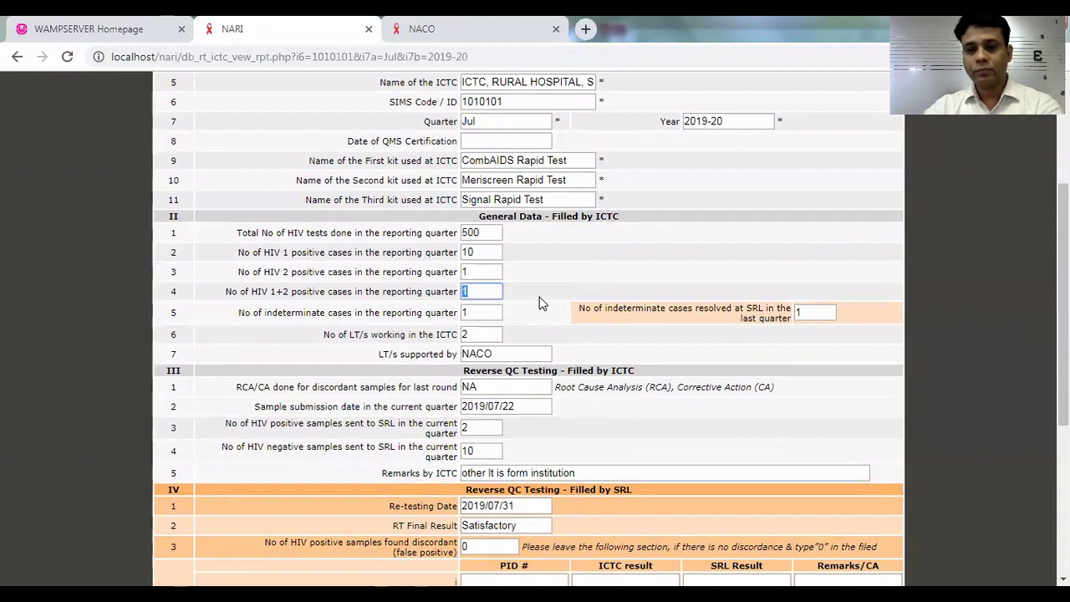
left_click(528, 306)
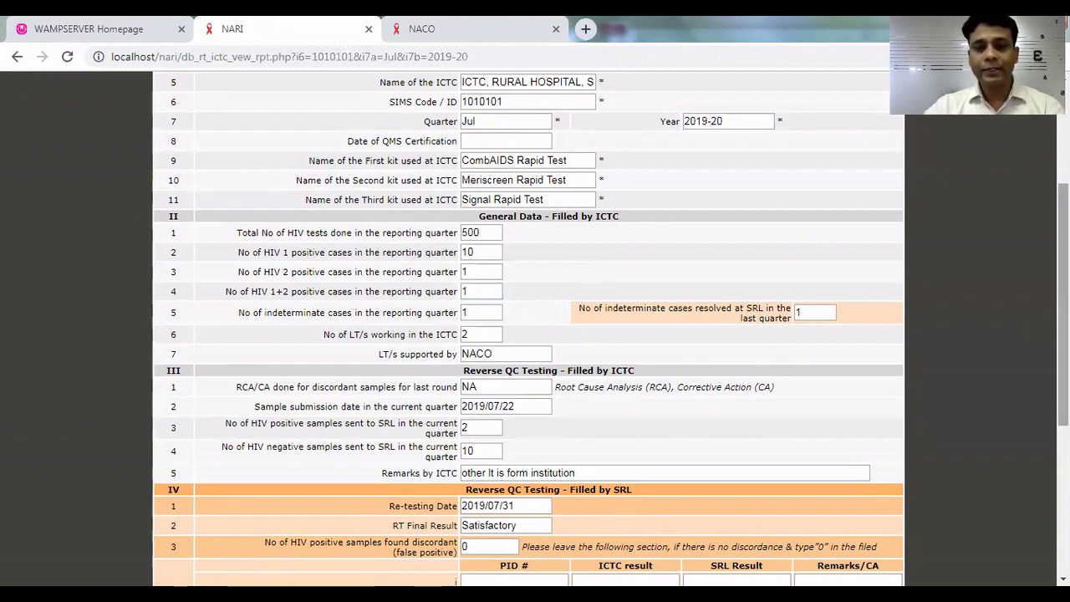
scroll(535, 334, "down", 3)
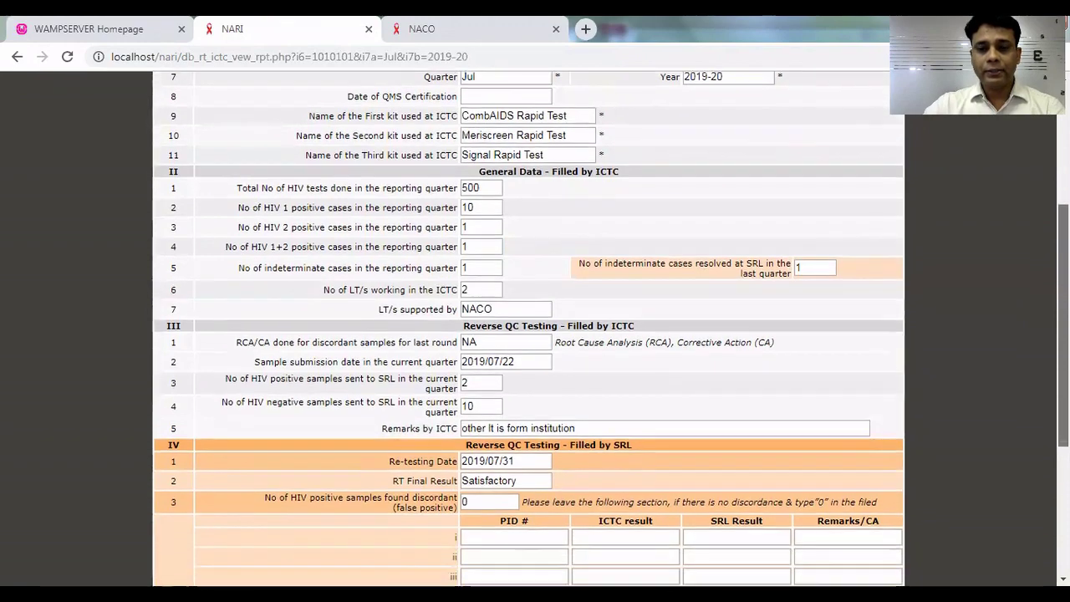
scroll(535, 334, "down", 2)
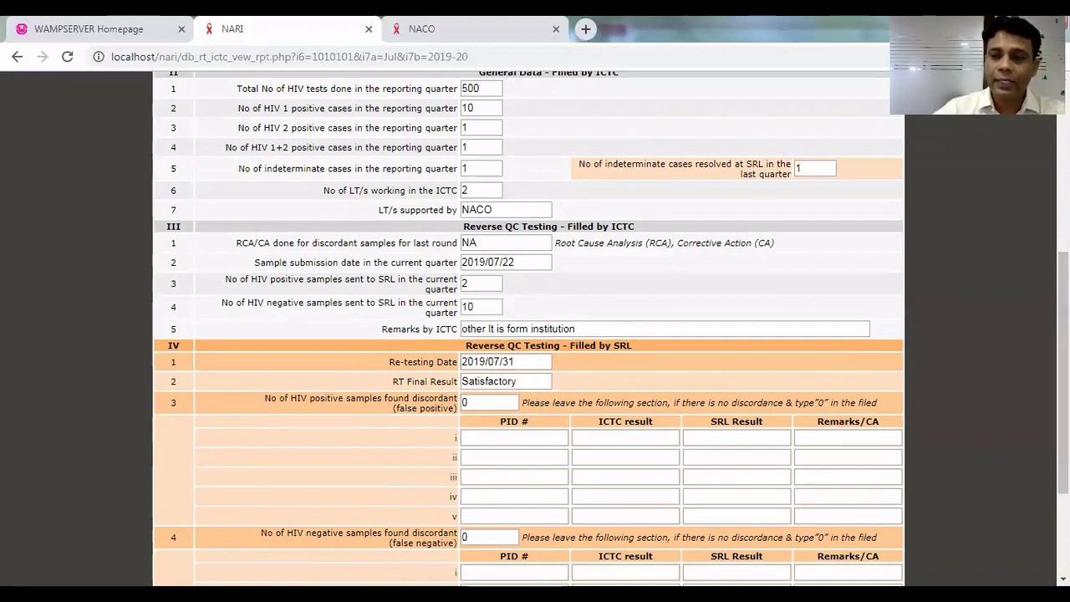
scroll(645, 362, "down", 3)
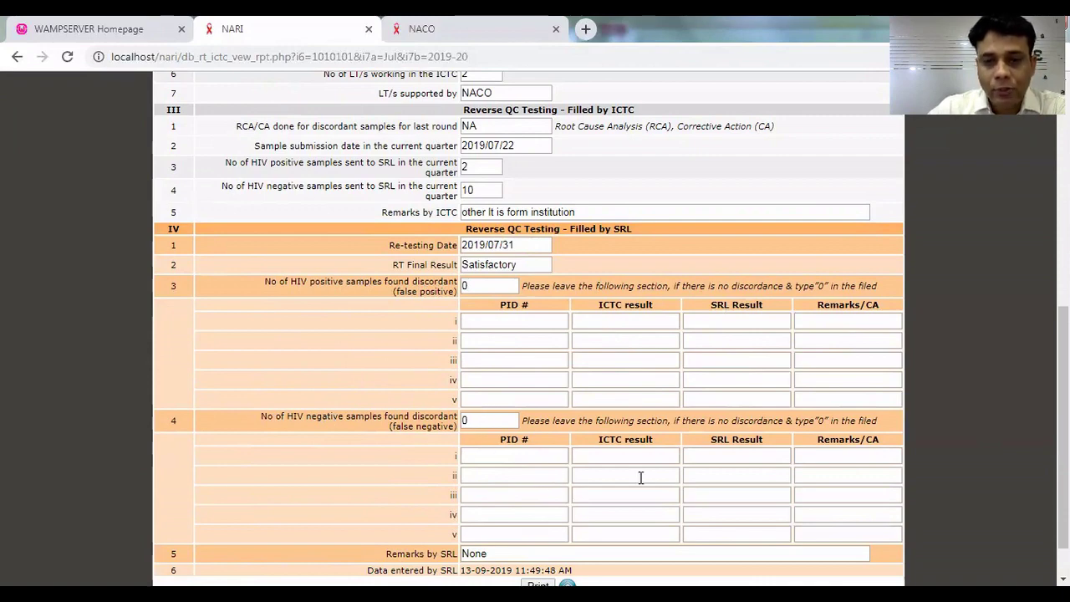
scroll(1062, 426, "down", 1)
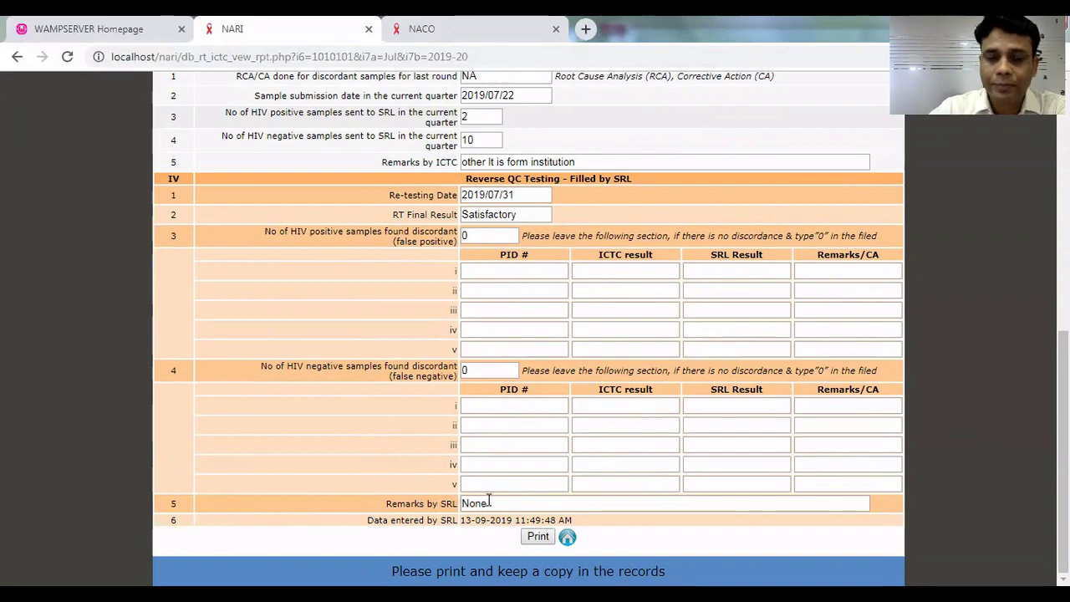
scroll(1043, 324, "up", 2)
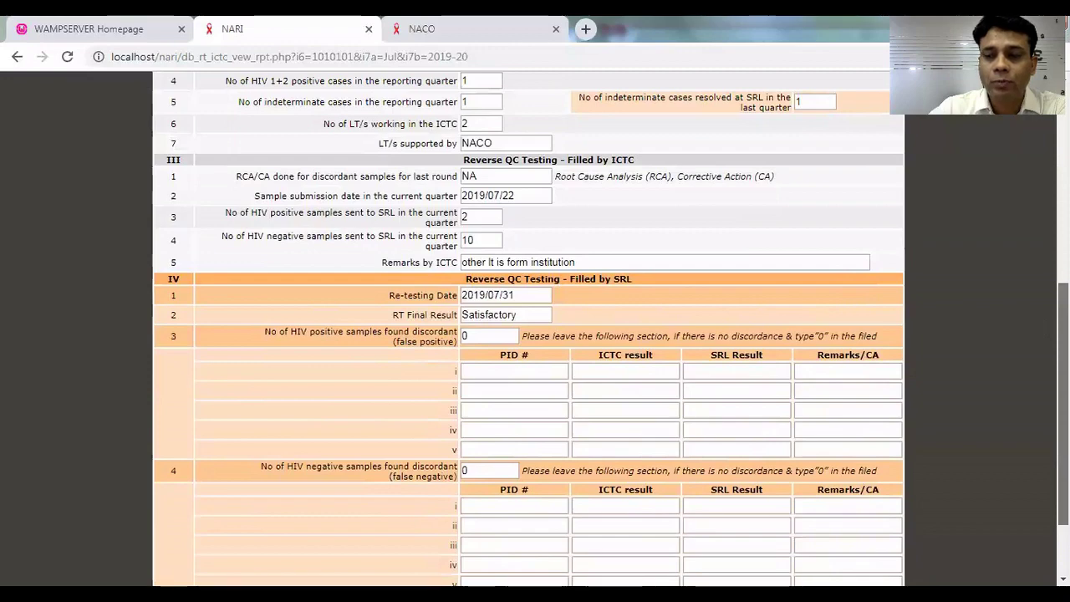
scroll(1041, 325, "down", 2)
scroll(1040, 325, "down", 1)
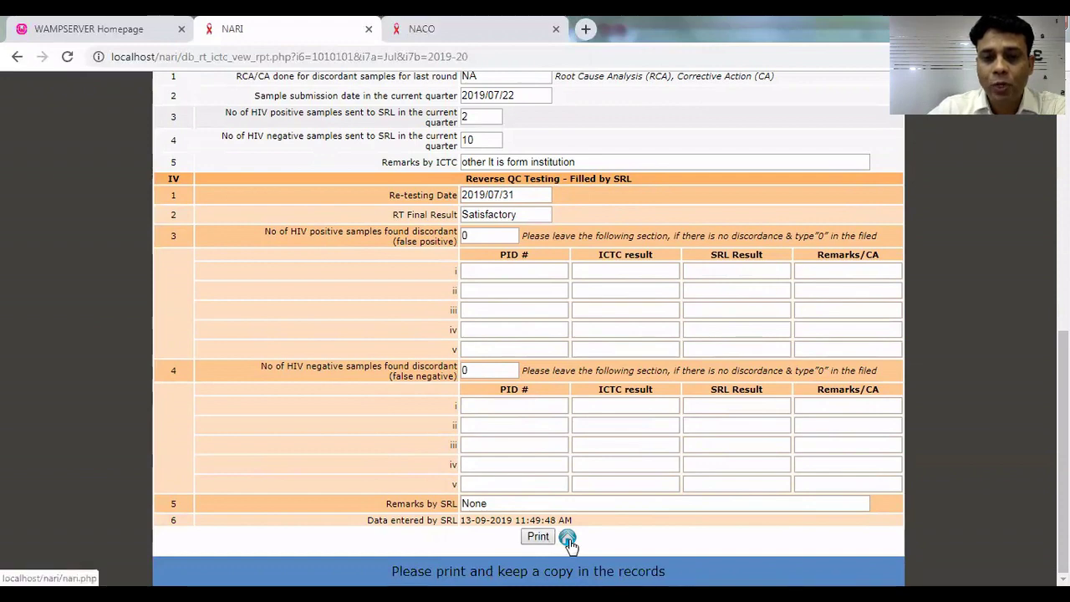
Go back to the home page and open the Proficiency Testing report search.
left_click(569, 539)
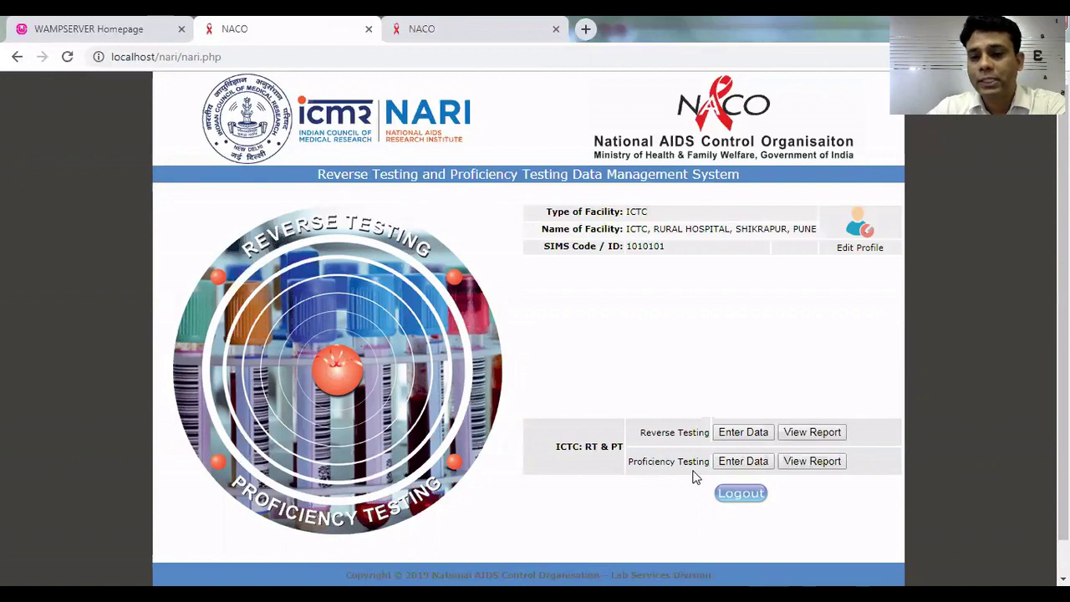
left_click(794, 465)
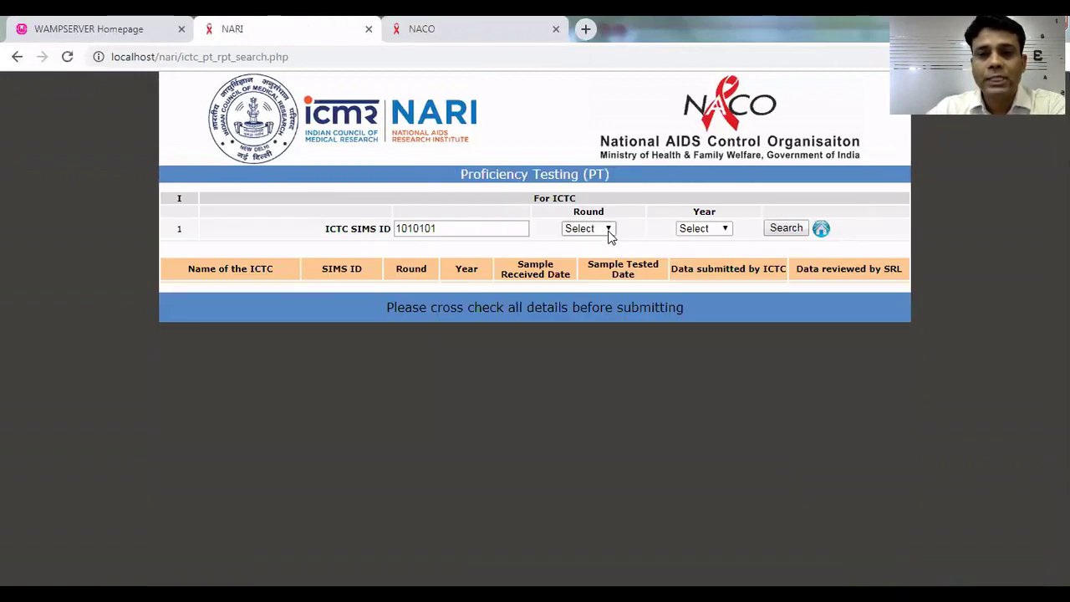
Search PT reports for the First round of 2019-20.
left_click(608, 234)
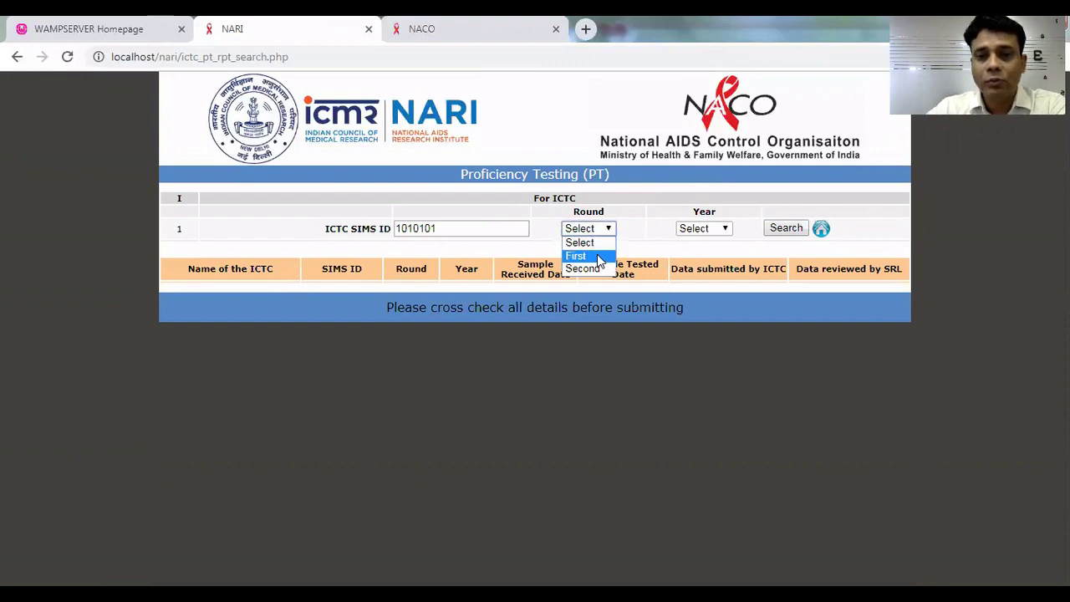
left_click(598, 256)
left_click(706, 232)
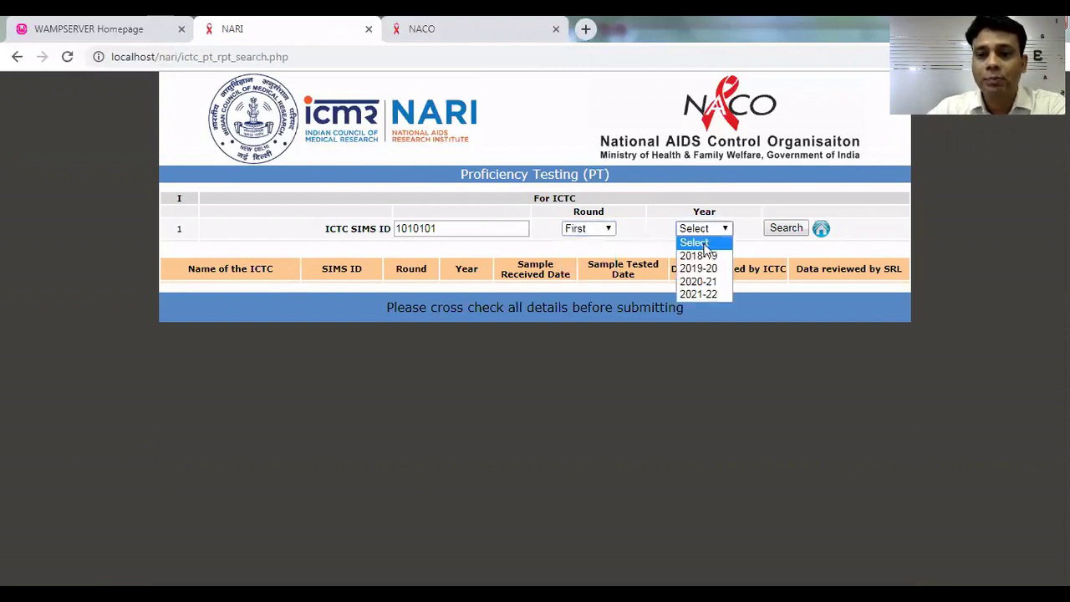
left_click(711, 268)
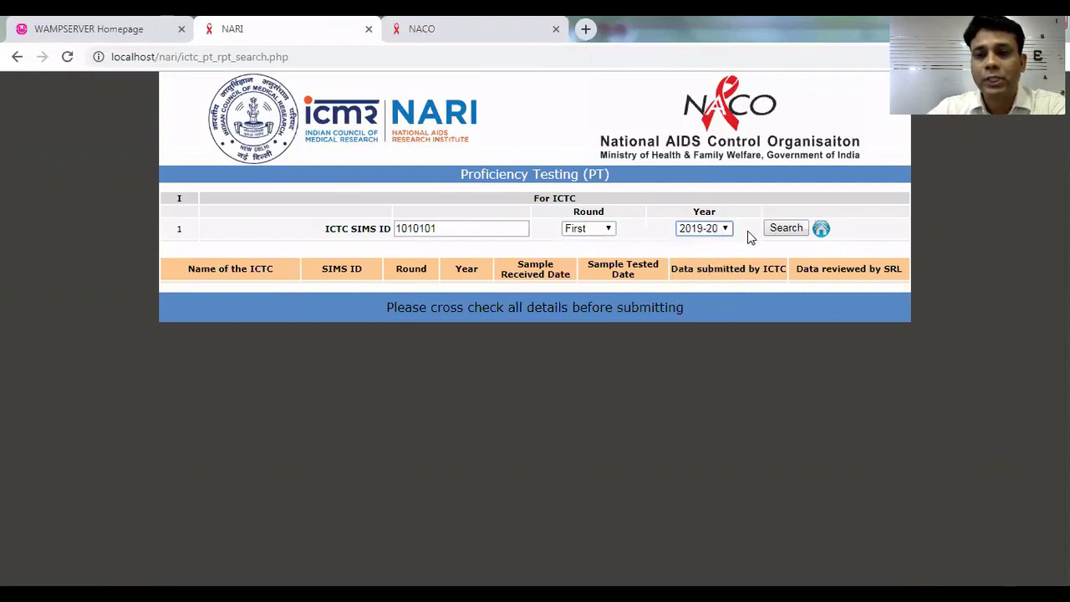
left_click(786, 228)
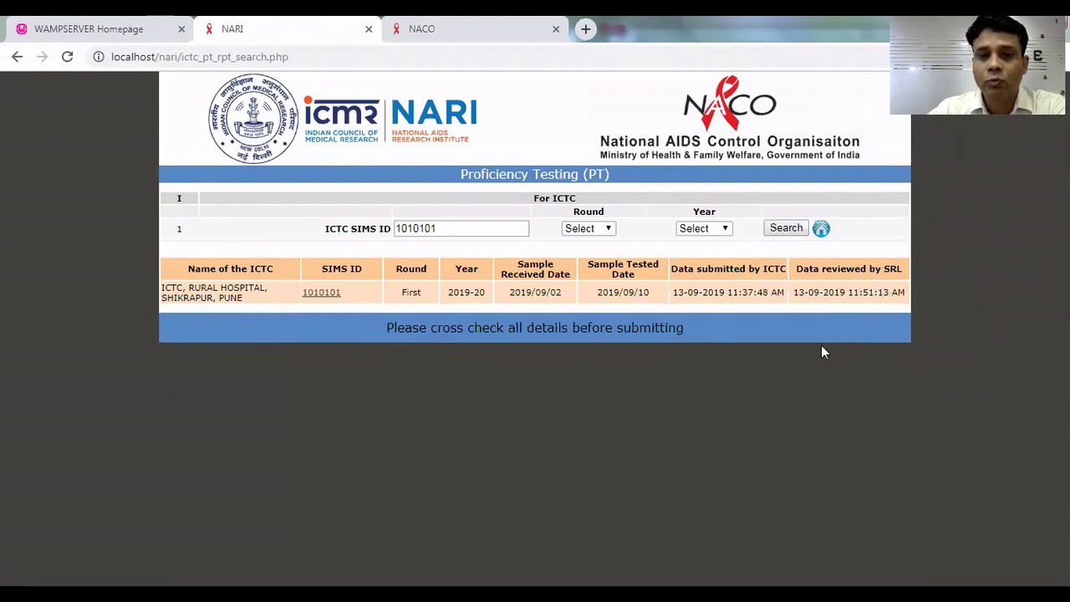
Open the First round PT report, scroll through its contents, then return home.
left_click(321, 294)
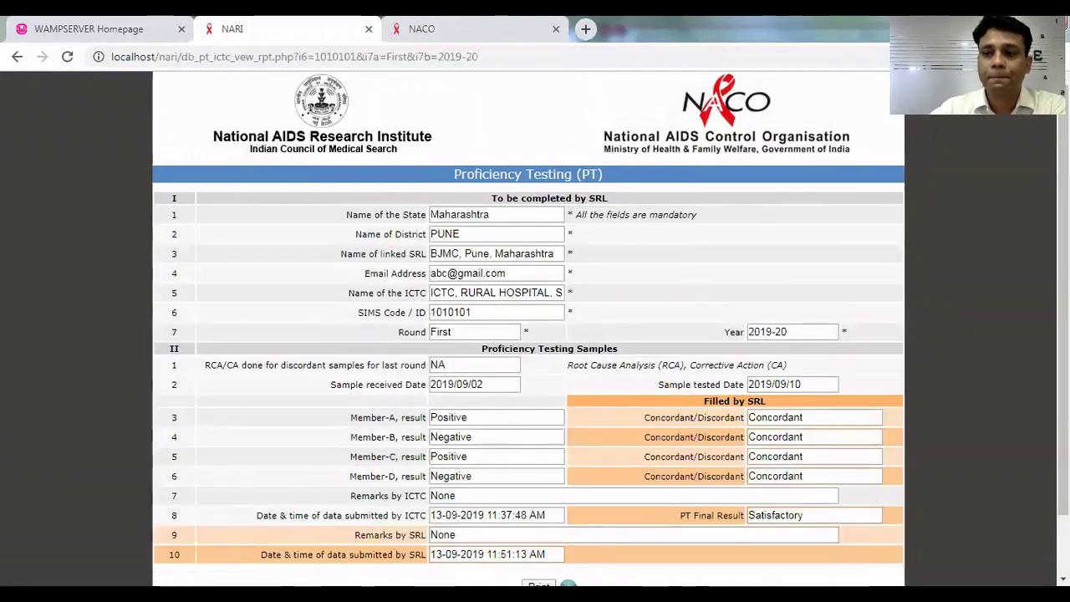
scroll(512, 410, "down", 1)
scroll(527, 329, "down", 1)
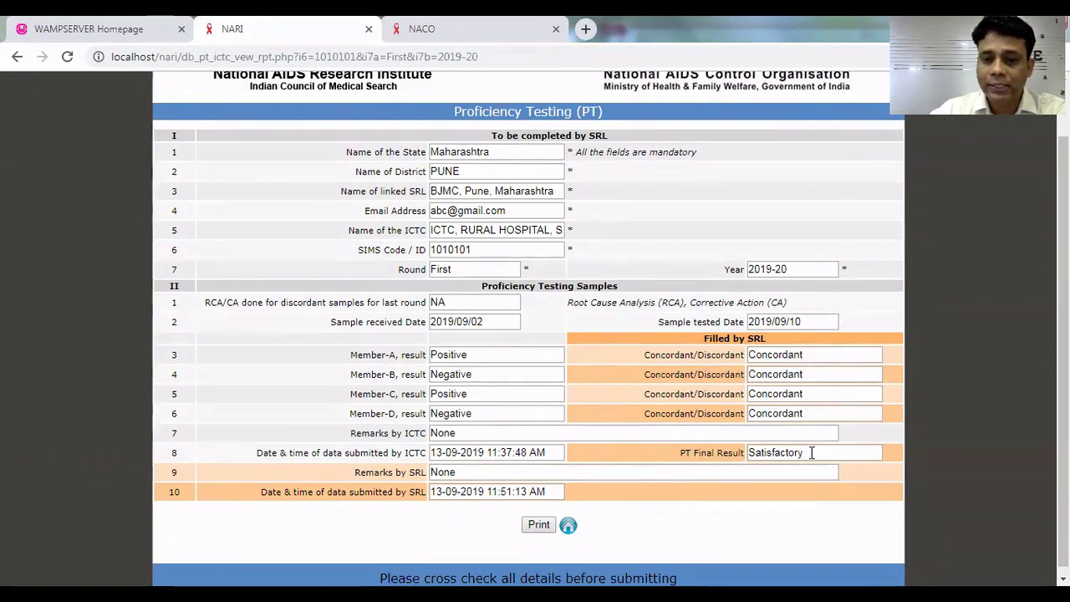
scroll(374, 380, "down", 1)
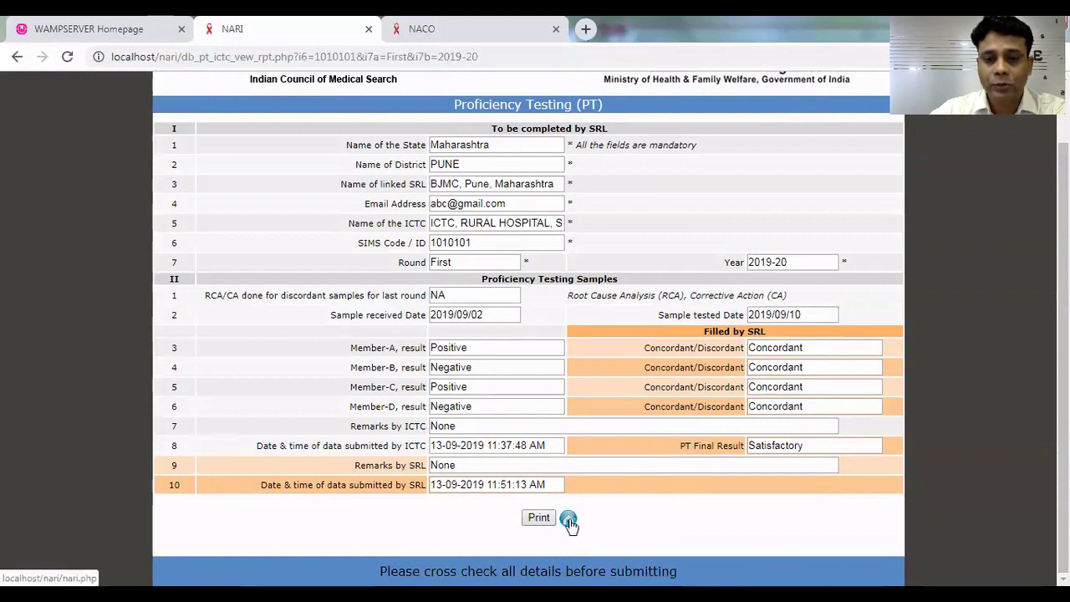
left_click(569, 521)
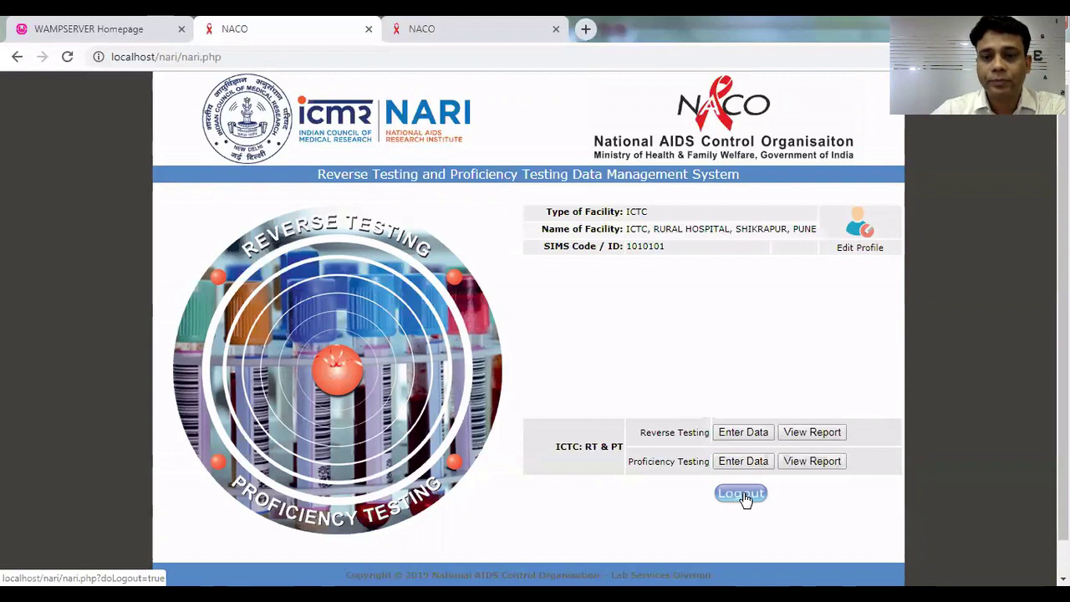
Log out of the ICTC account and return to the login page.
left_click(742, 494)
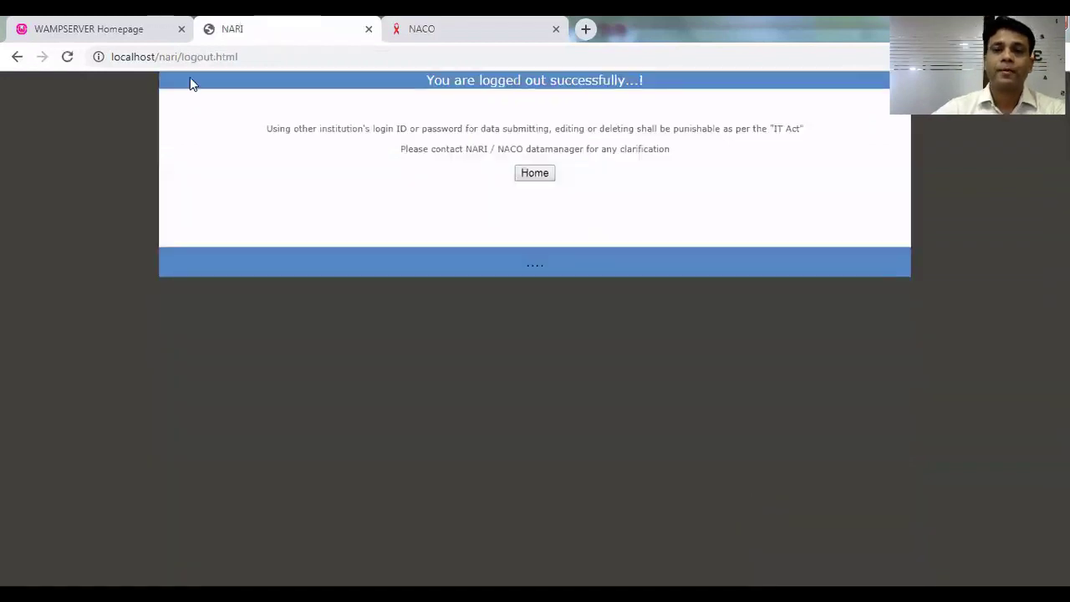
left_click(530, 172)
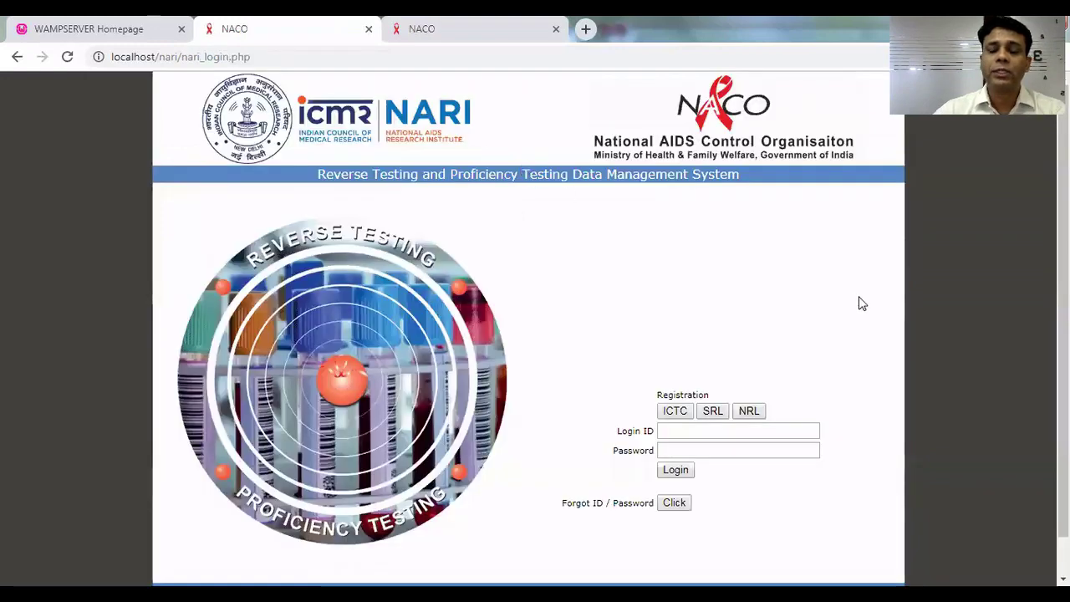